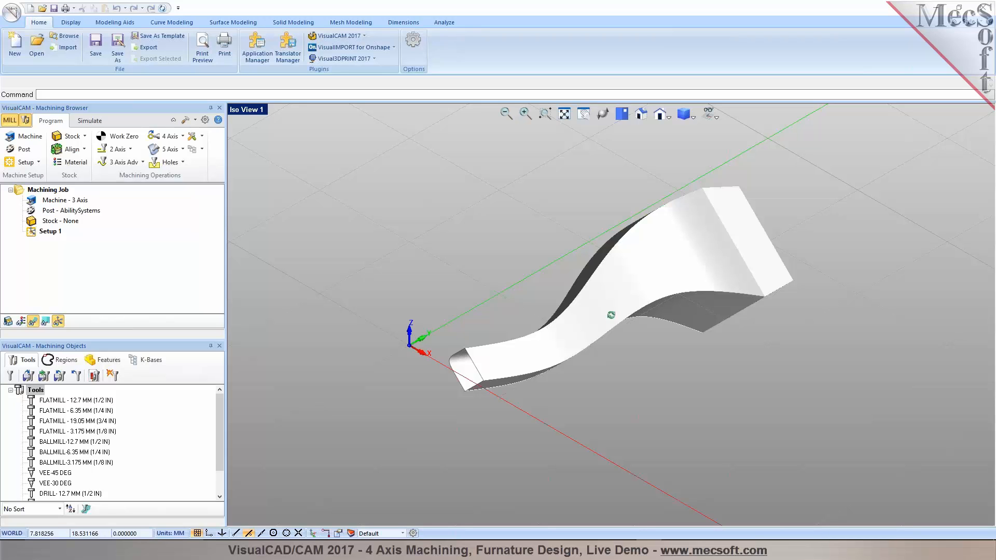
# Split the single Iso view into a four-viewport layout with Top, Front, Right and Iso views of the leg.
pyautogui.rightClick(246, 112)
pyautogui.click(275, 237)
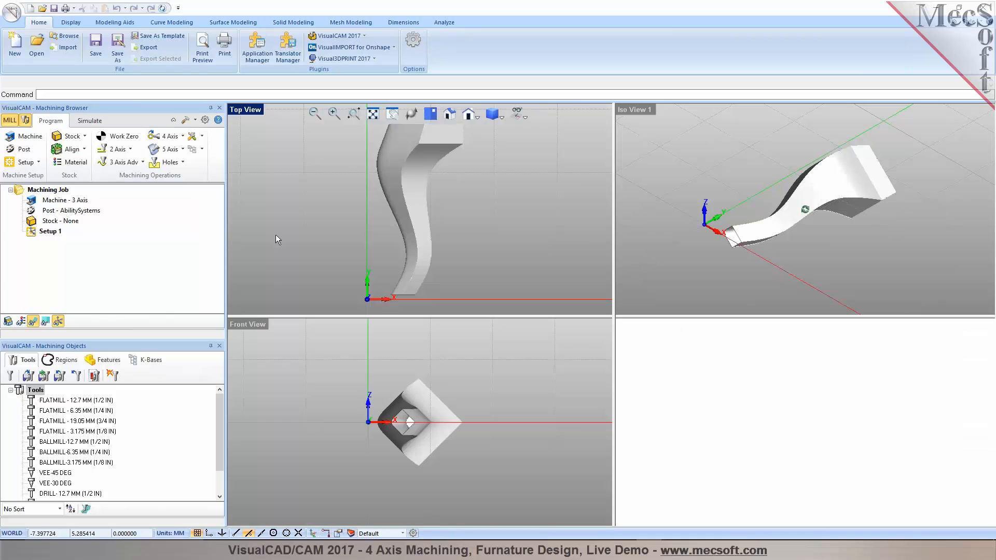
pyautogui.click(766, 282)
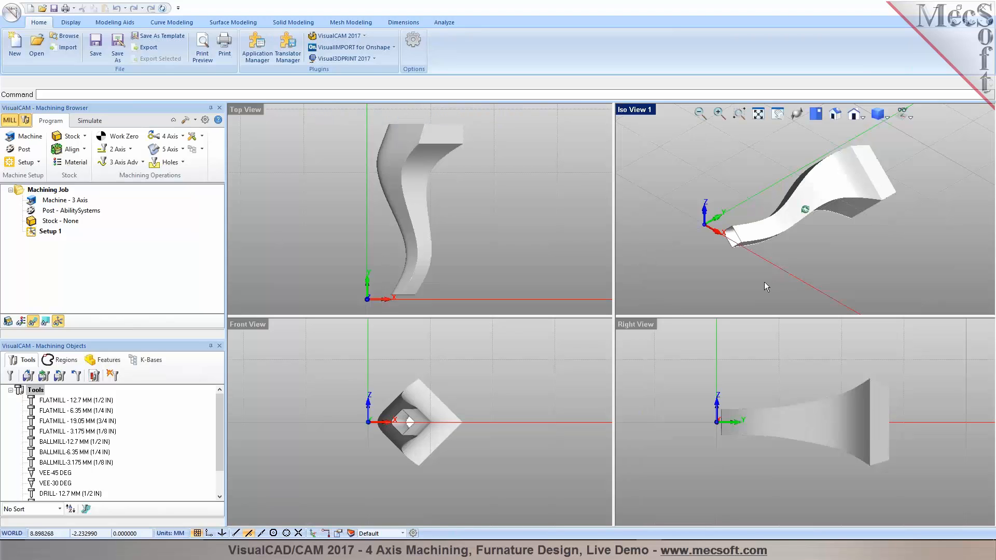
pyautogui.click(518, 234)
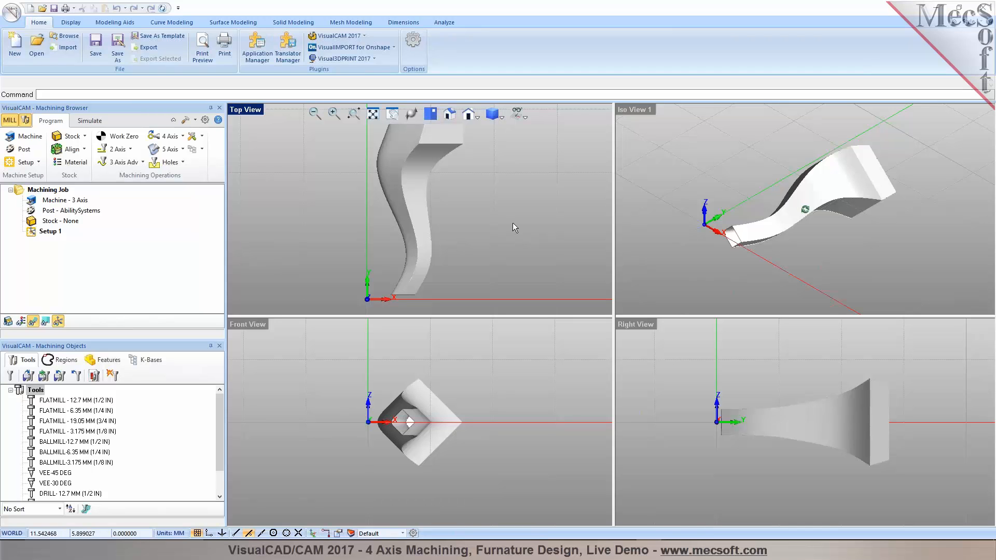
pyautogui.doubleClick(644, 111)
pyautogui.moveTo(512, 305); pyautogui.dragTo(550, 262, button='middle')
pyautogui.click(244, 109)
pyautogui.click(273, 233)
pyautogui.scroll(-3, 368, 195)
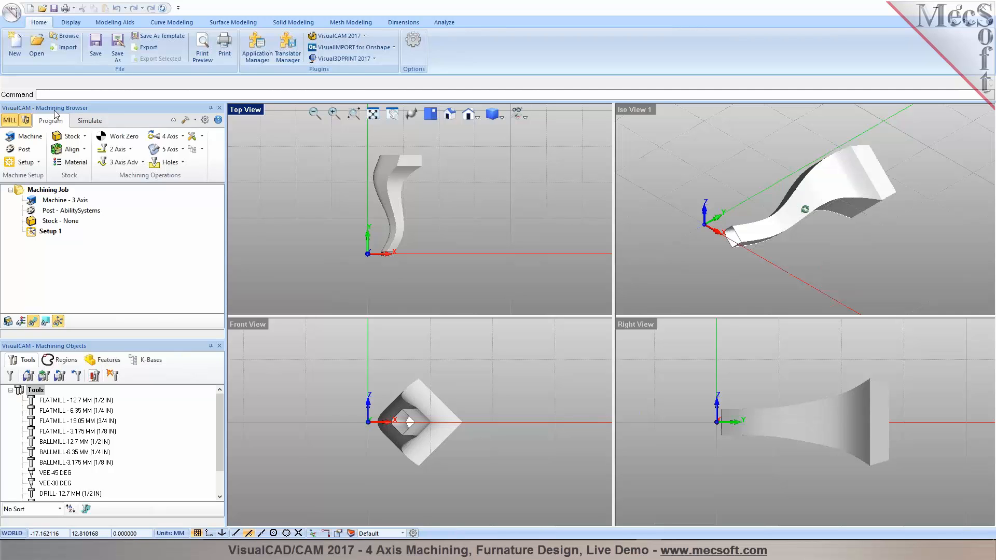
# Set the number of axes in the milling job's machine tool definition to 4 Axis.
pyautogui.click(365, 36)
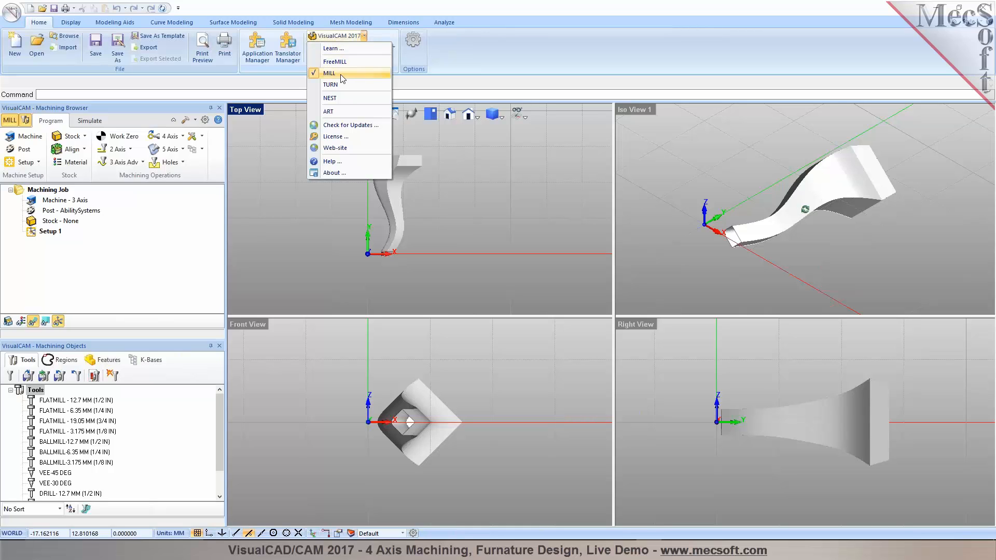
pyautogui.click(54, 121)
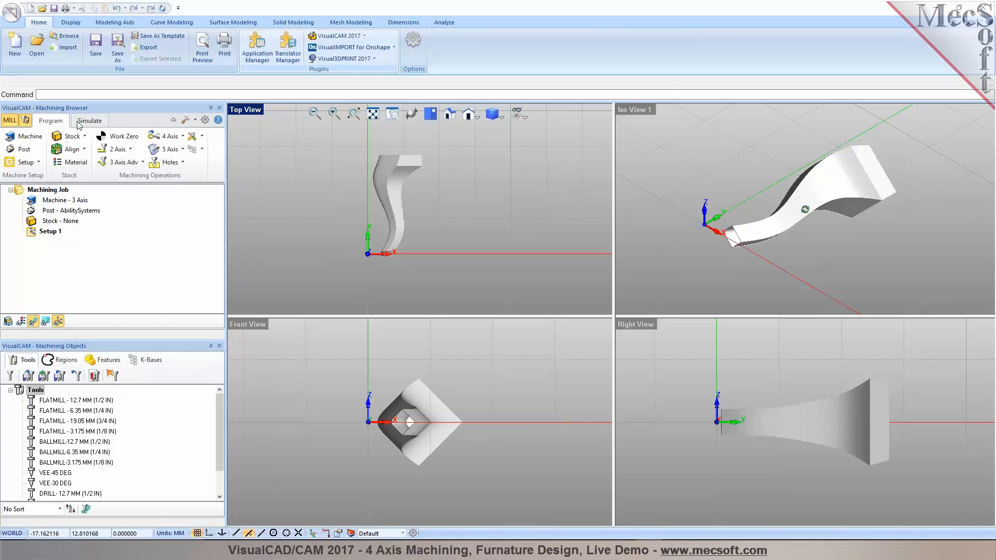
pyautogui.click(30, 137)
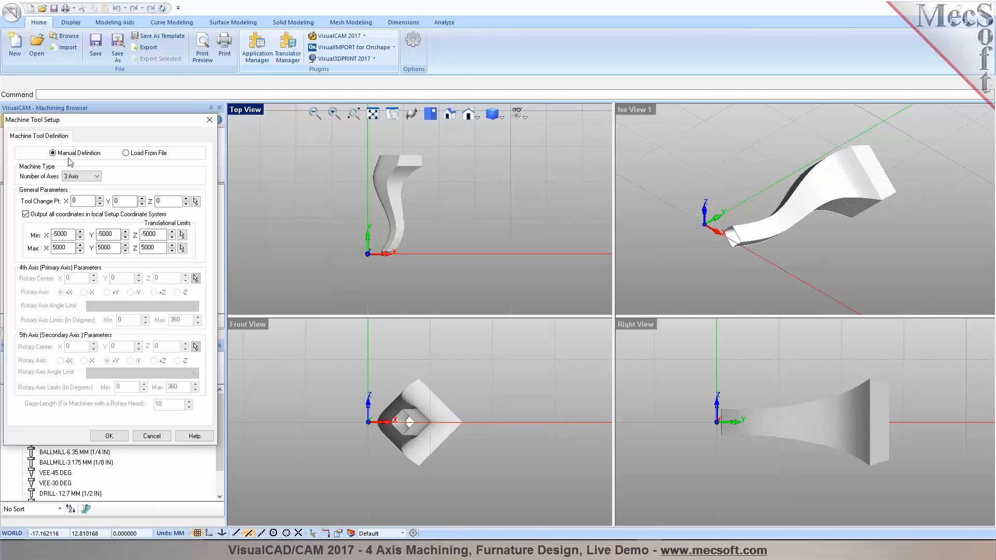
pyautogui.click(82, 176)
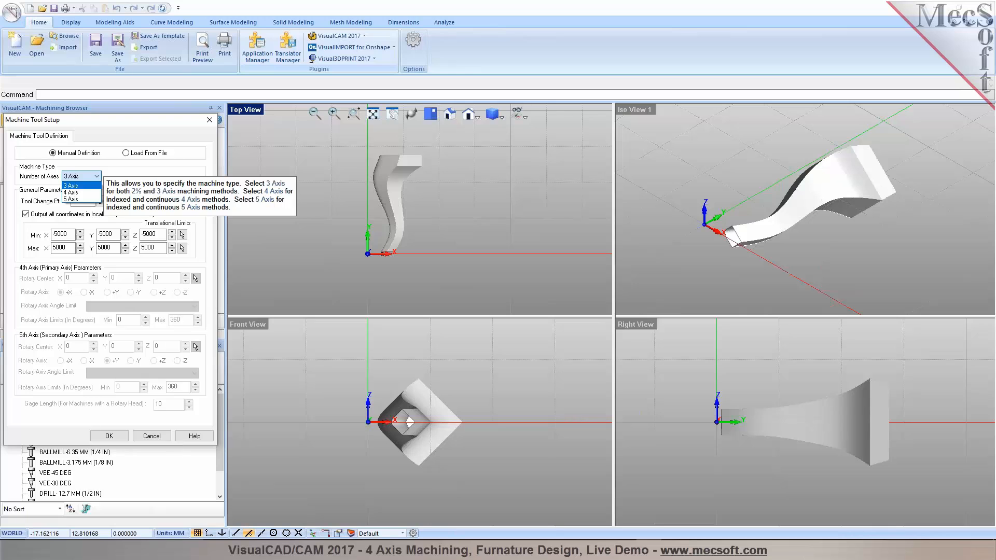
pyautogui.click(82, 194)
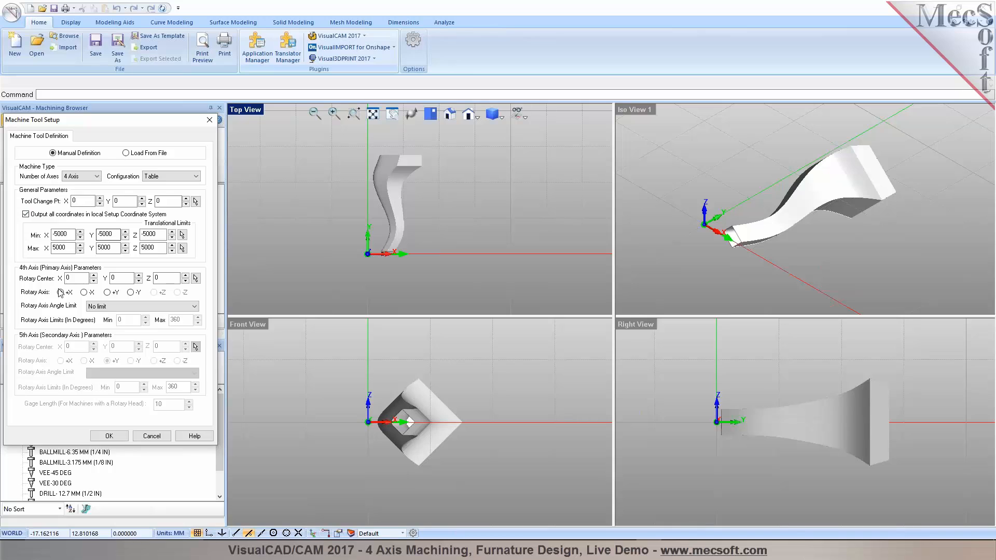
pyautogui.moveTo(62, 293)
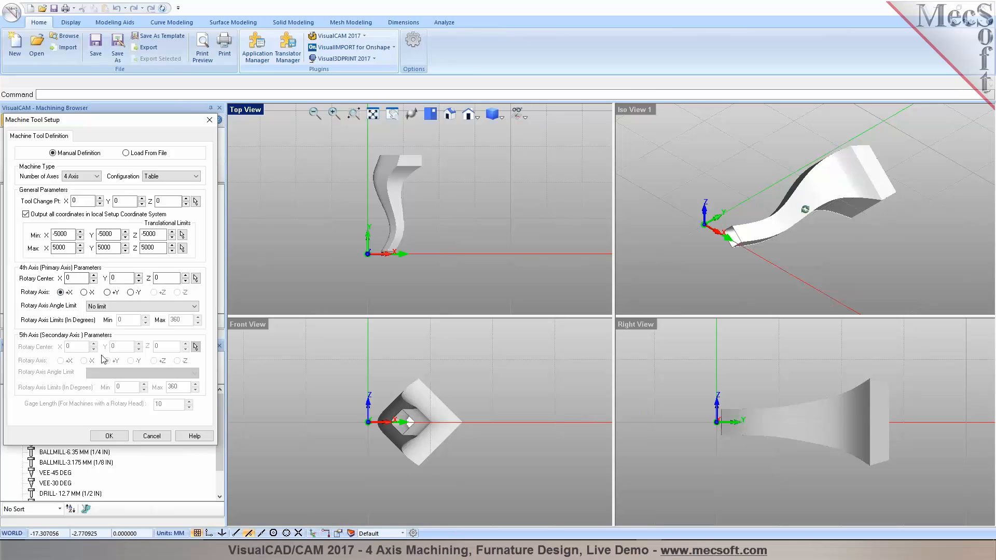
pyautogui.click(109, 436)
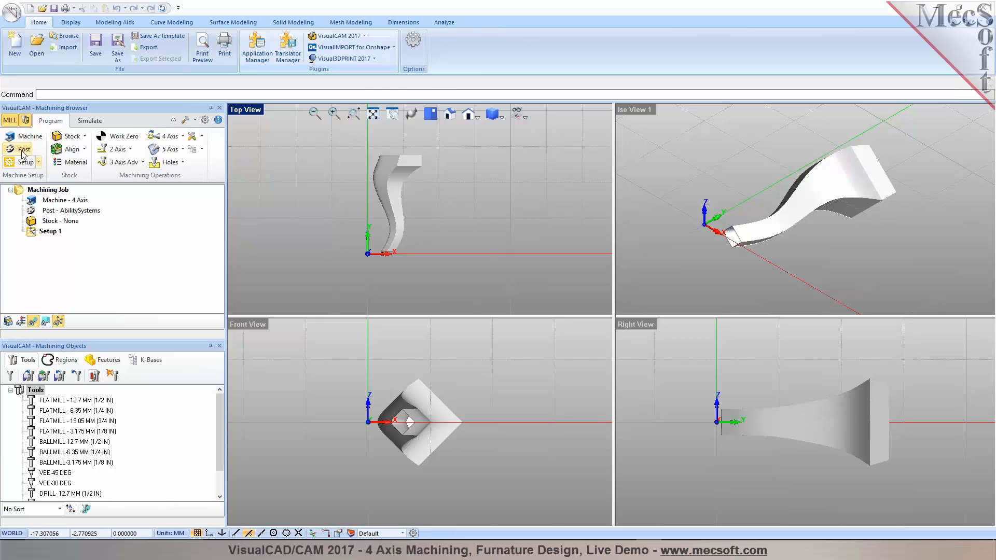
# Choose Mach3-MM as the current post-processor for the machining job.
pyautogui.click(74, 202)
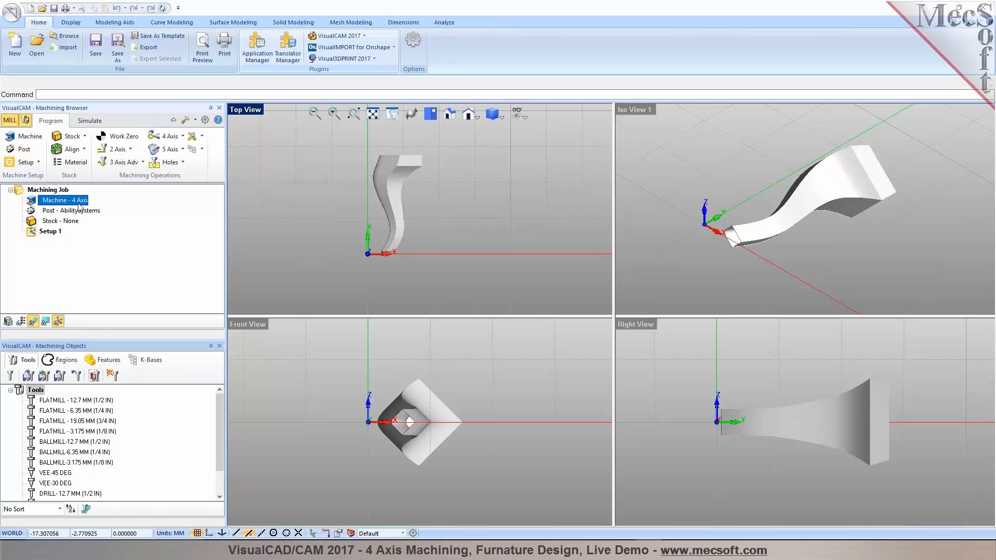
pyautogui.click(23, 150)
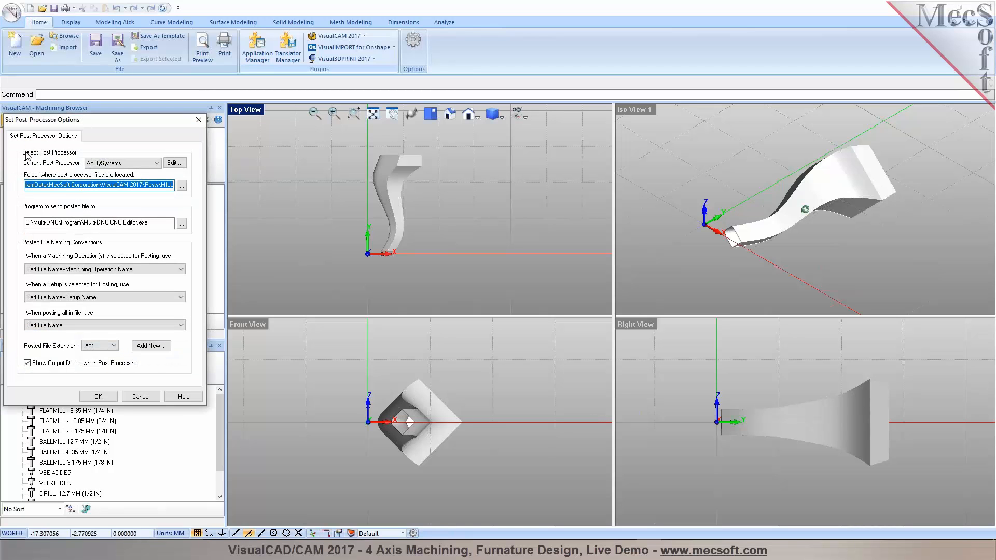
pyautogui.click(156, 166)
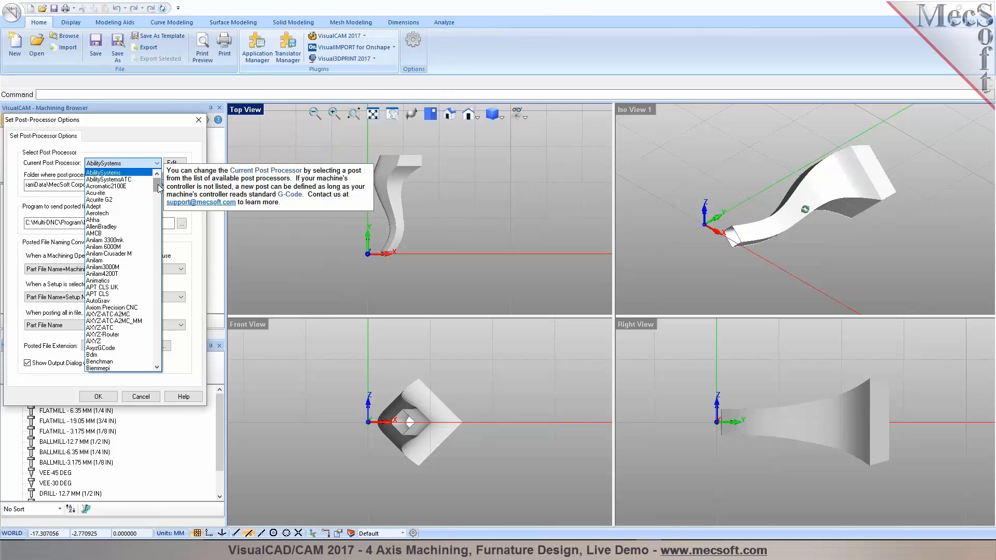
pyautogui.moveTo(159, 187); pyautogui.dragTo(163, 287)
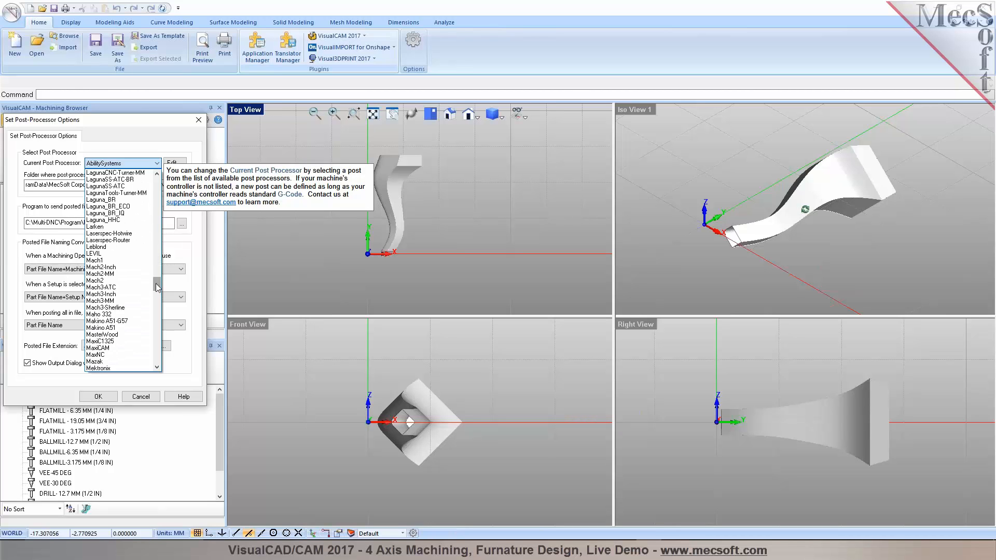
pyautogui.click(121, 302)
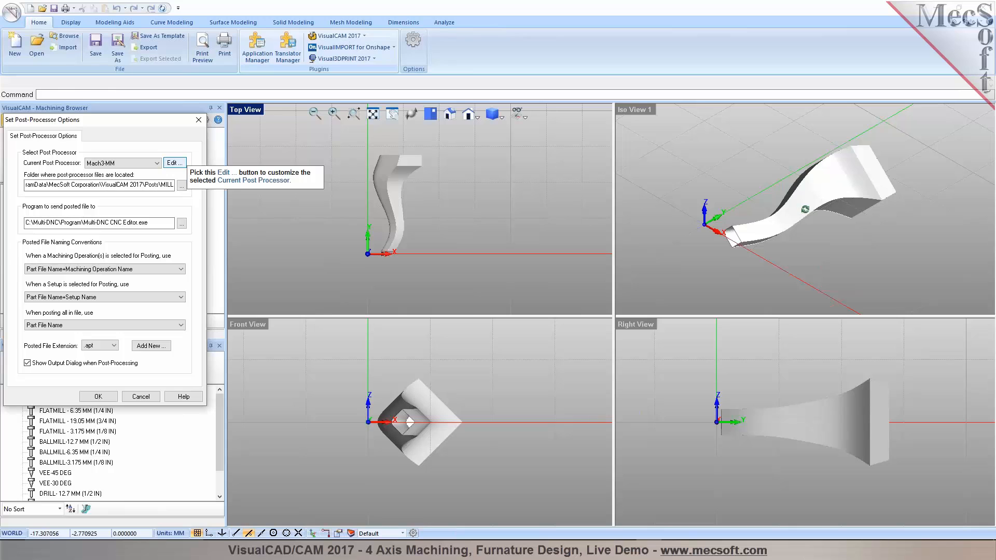
# Examine the Start/End, Tool Change and Multi Axis Motion definitions of the Mach3-MM post-processor, then close the generator.
pyautogui.click(172, 163)
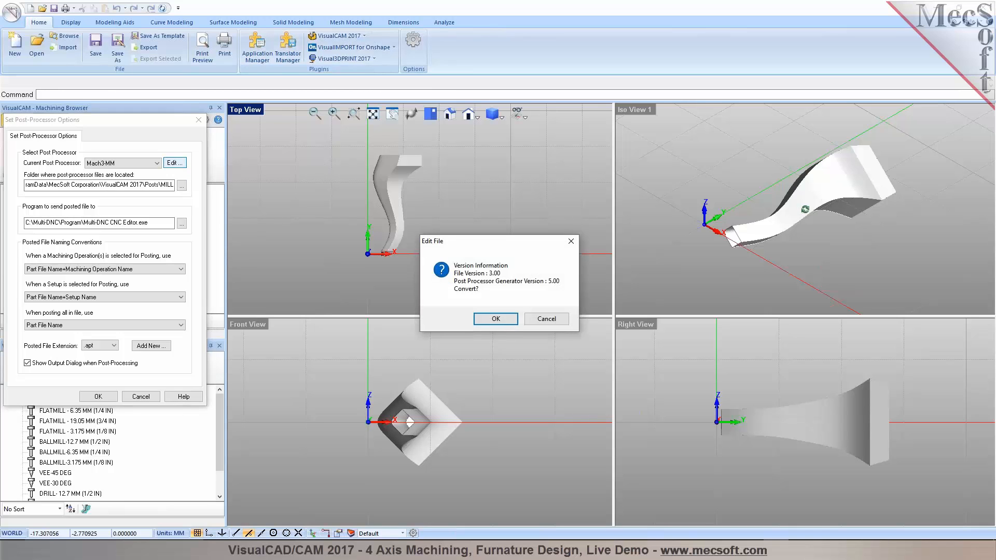
pyautogui.click(495, 318)
pyautogui.click(286, 142)
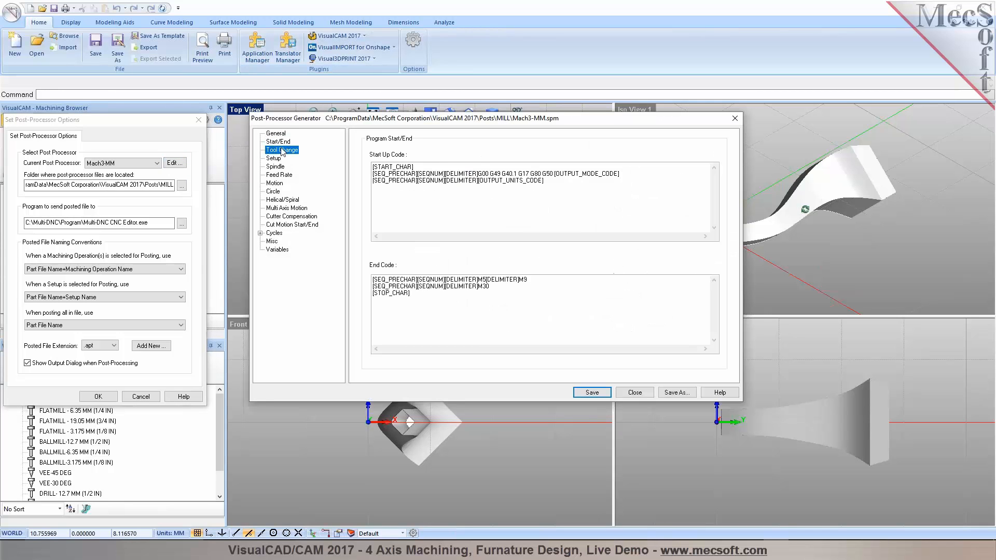
pyautogui.click(282, 150)
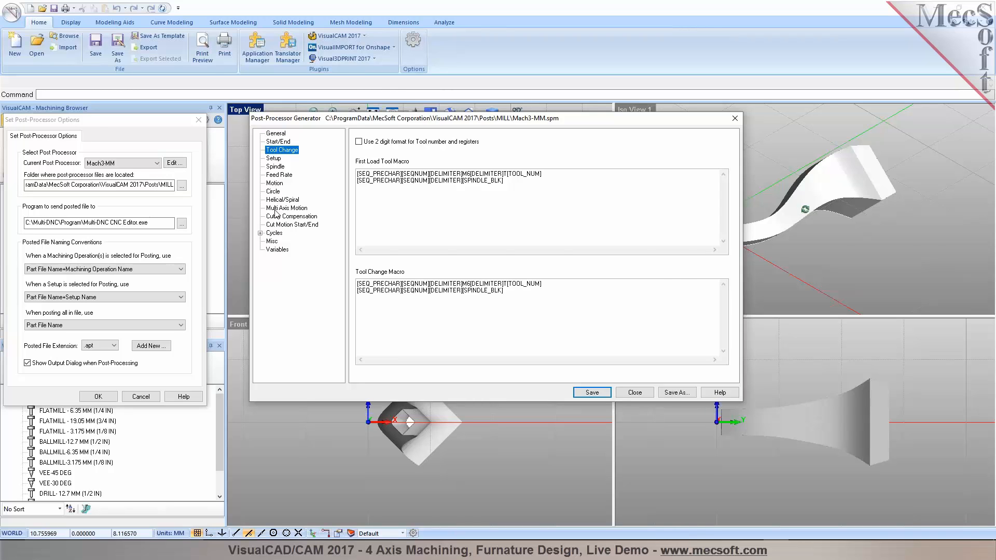
pyautogui.click(284, 208)
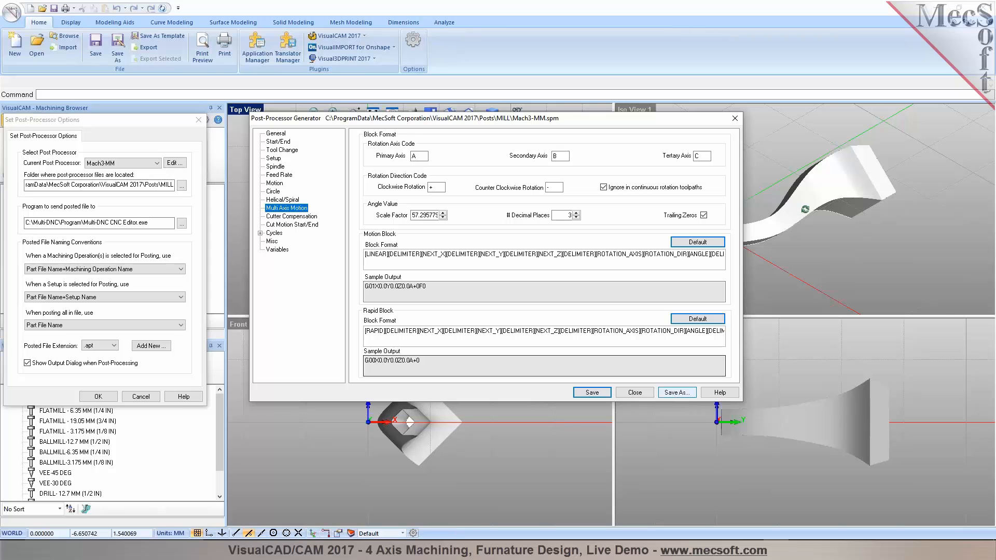
pyautogui.click(735, 121)
pyautogui.click(473, 288)
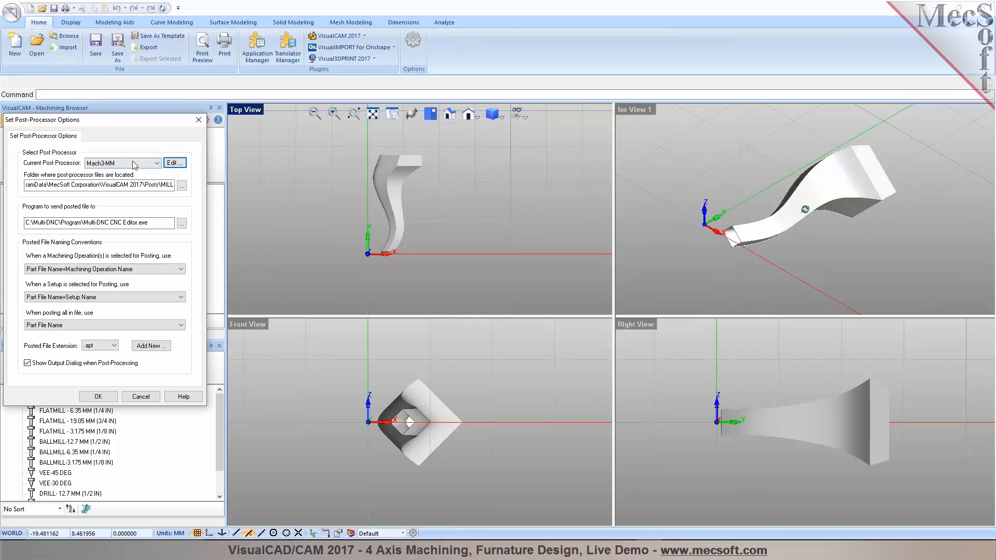
# Set the posted file extension to .nc and apply the post-processor options.
pyautogui.click(107, 346)
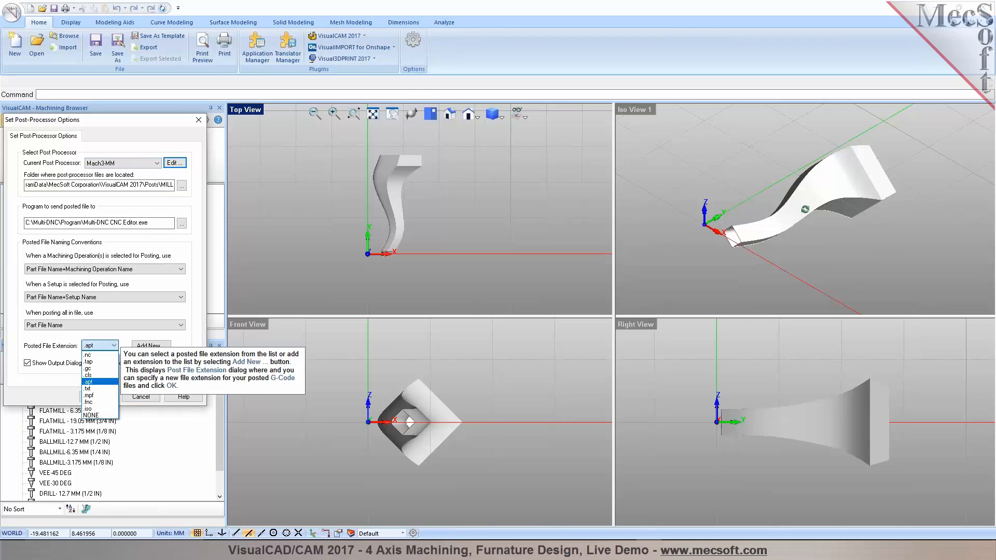
pyautogui.click(103, 356)
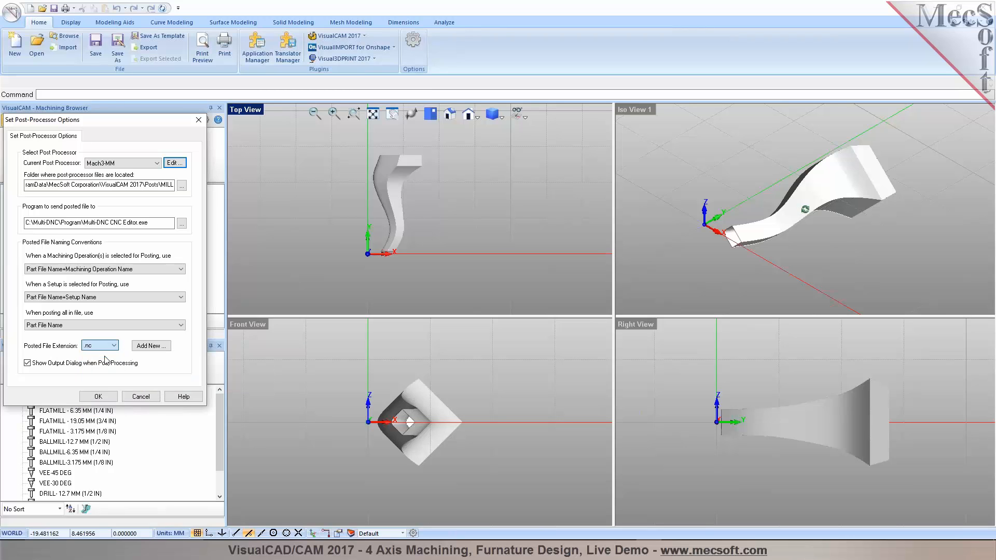
pyautogui.click(100, 396)
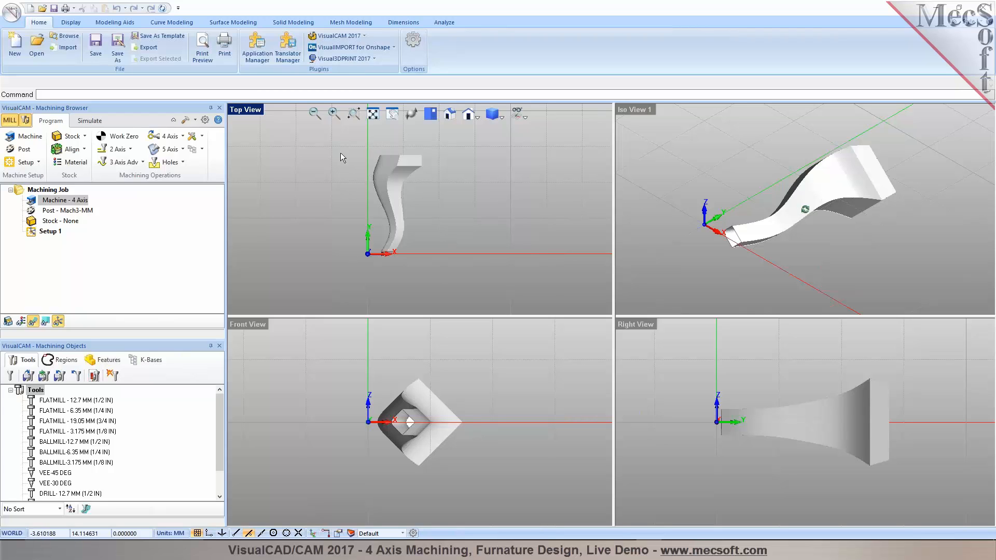
# Rotate the leg 90 degrees about Z with the manipulator so its length runs along the X axis.
pyautogui.moveTo(332, 142); pyautogui.dragTo(449, 276)
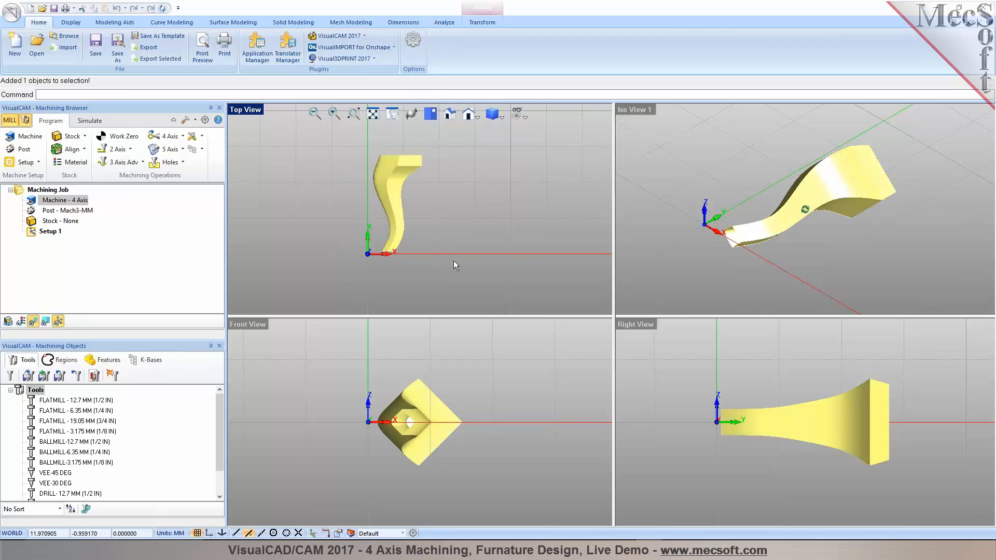
pyautogui.click(314, 534)
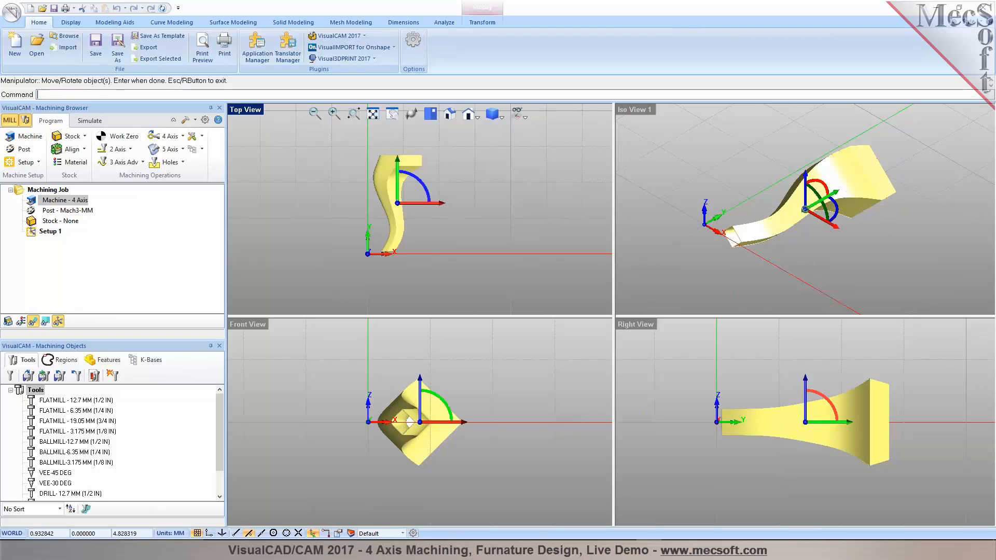
pyautogui.click(427, 192)
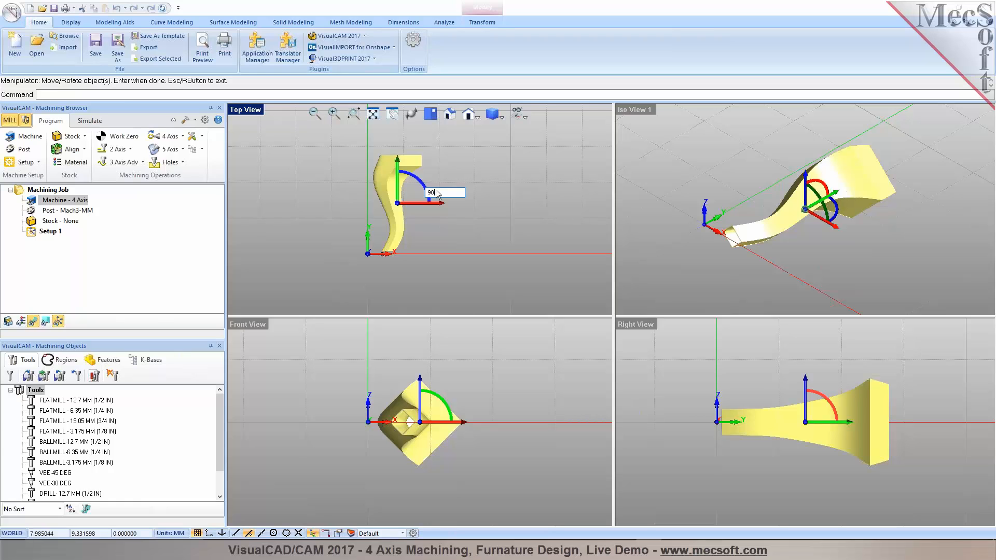
pyautogui.press('Return')
pyautogui.press('Escape')
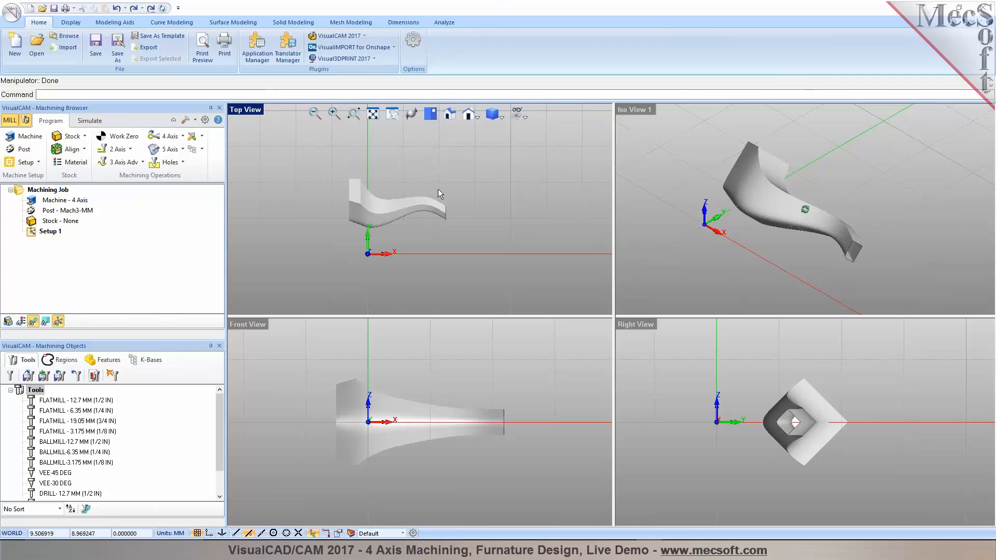
# Move the leg along X with the manipulator so its wide end lies at the origin's X position.
pyautogui.moveTo(731, 213); pyautogui.dragTo(786, 228, button='middle')
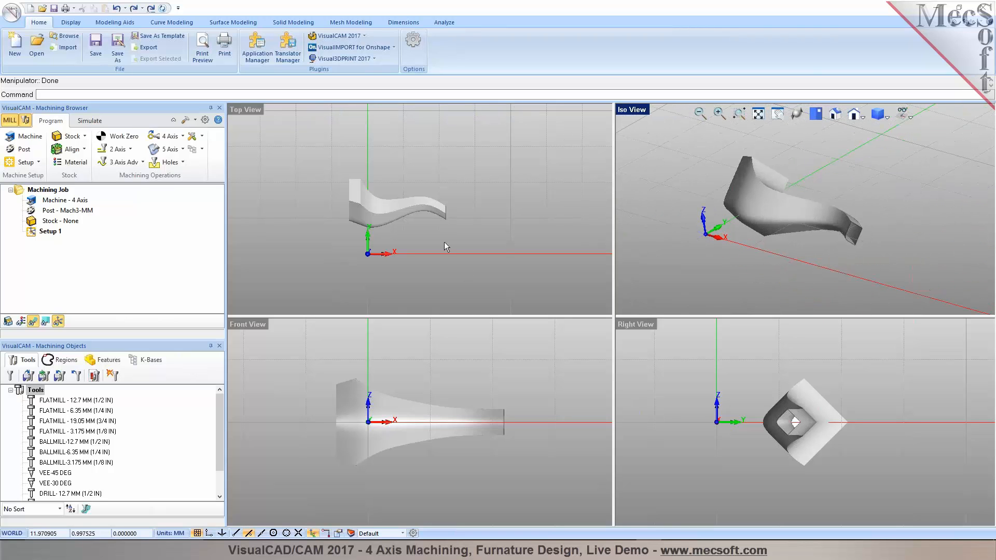
pyautogui.click(312, 534)
pyautogui.click(383, 209)
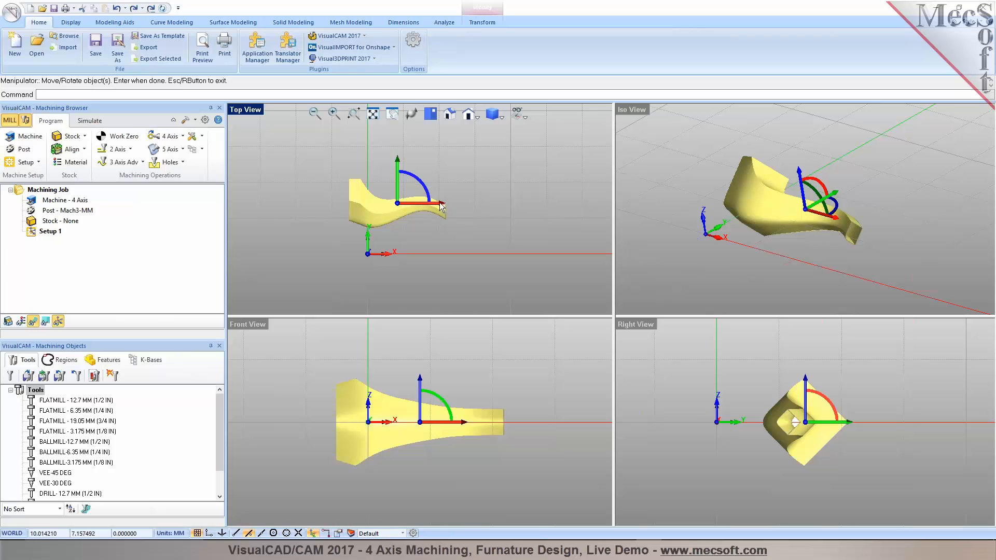
pyautogui.moveTo(443, 208); pyautogui.dragTo(472, 205)
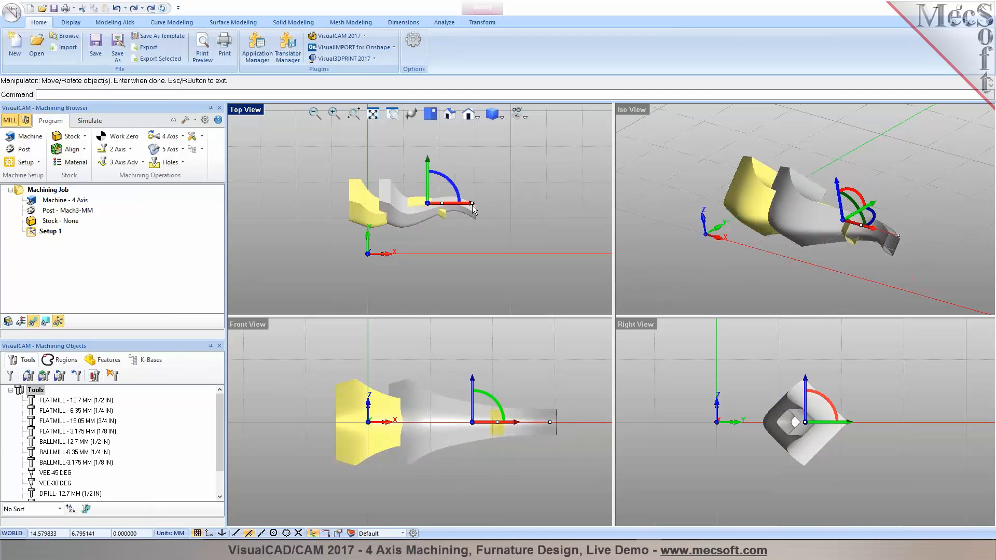
pyautogui.click(472, 204)
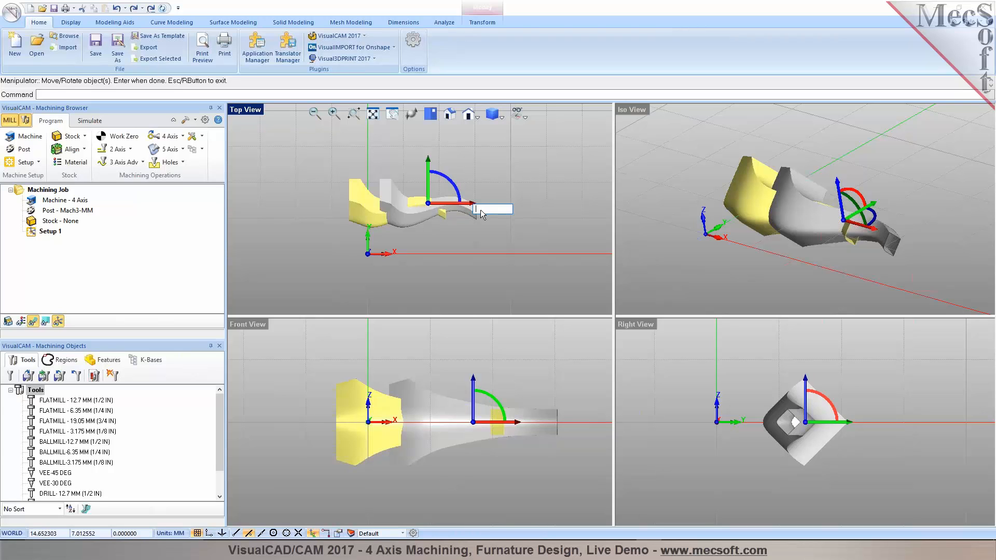
pyautogui.write('-10')
pyautogui.press('Return')
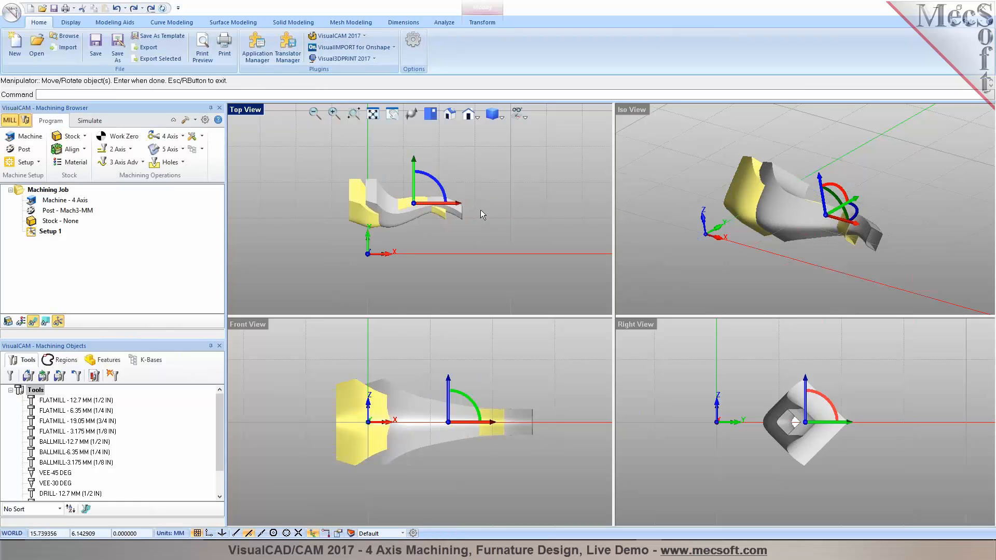
pyautogui.press('Return')
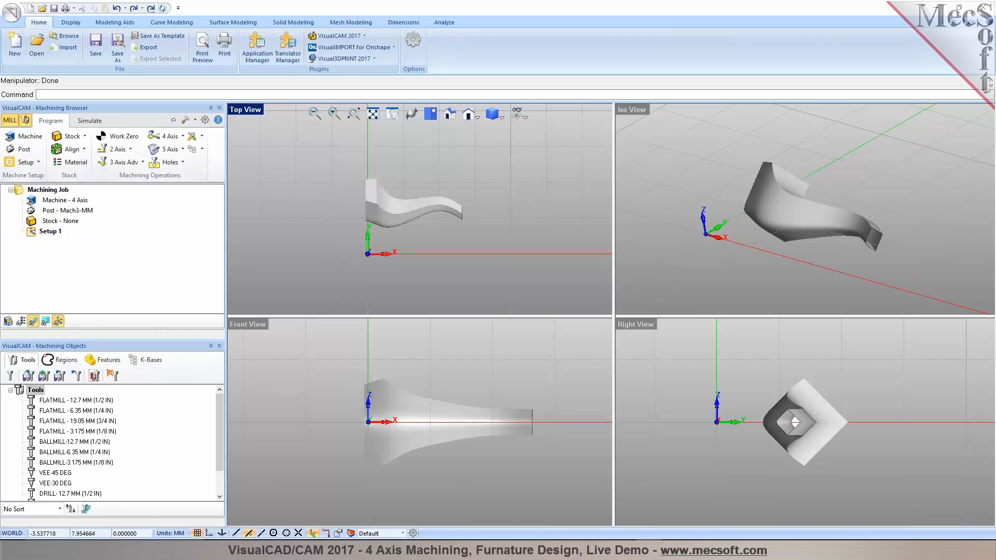
pyautogui.click(388, 202)
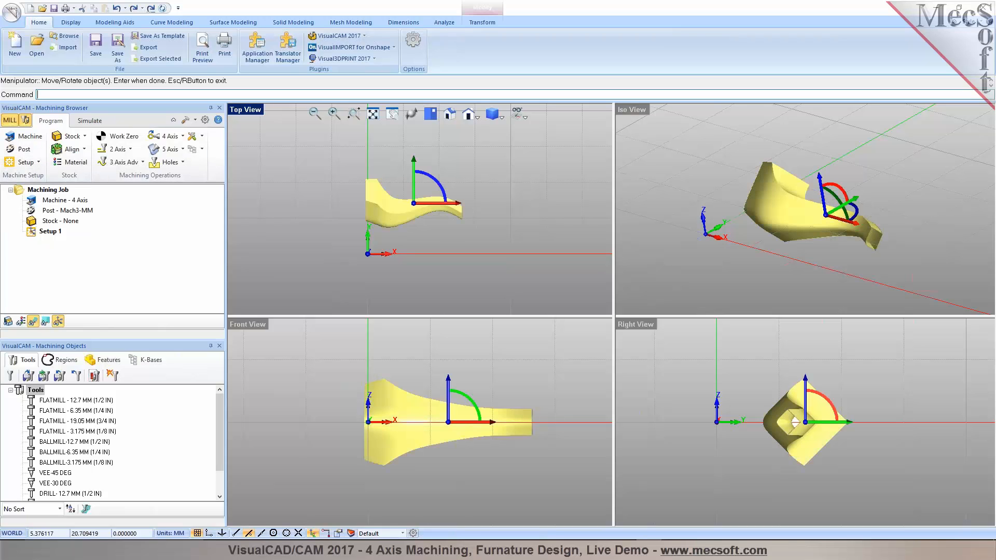
pyautogui.click(482, 22)
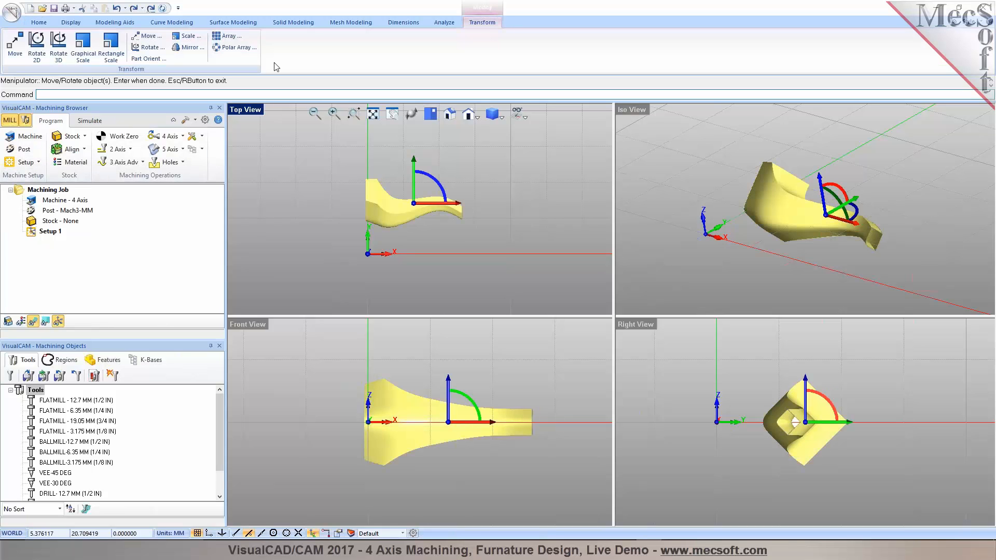
pyautogui.rightClick(288, 161)
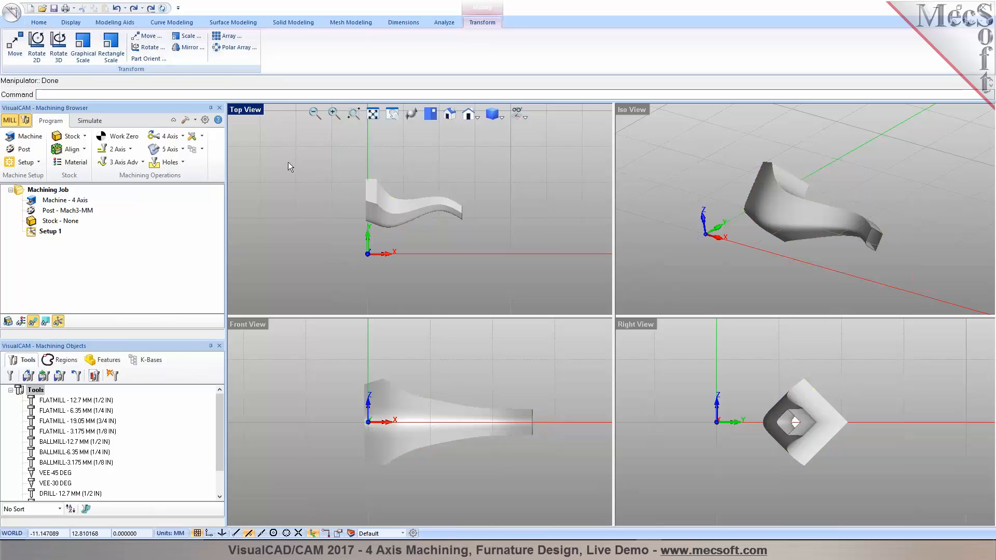
pyautogui.click(19, 164)
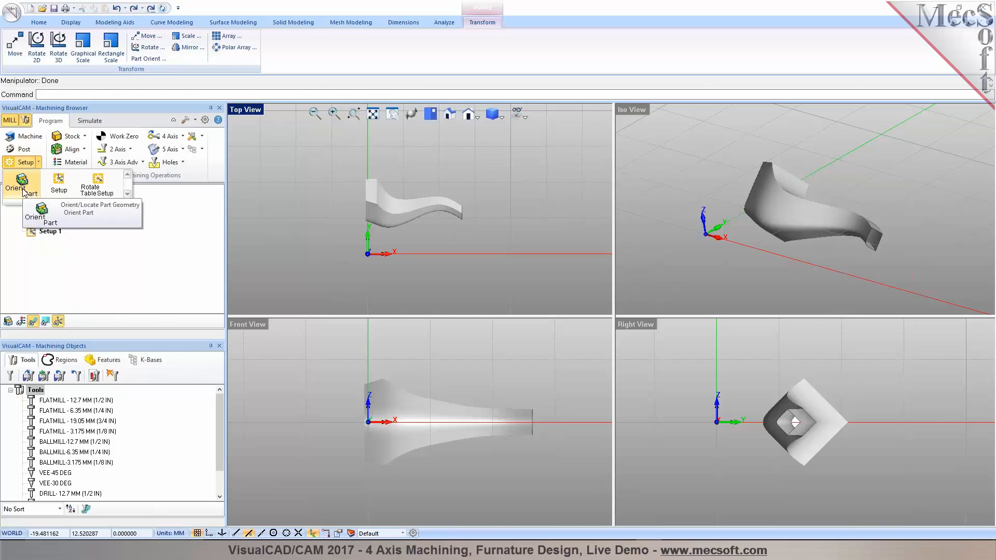
pyautogui.press('Escape')
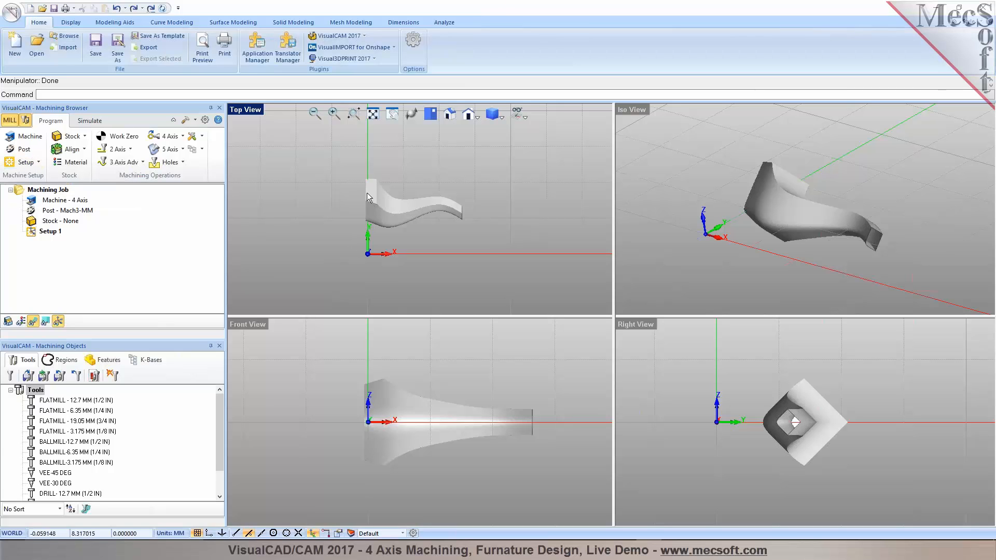
# Locate the world coordinate system on the part box, with zero face Mid Z and zero position West.
pyautogui.moveTo(759, 237); pyautogui.dragTo(750, 208, button='right')
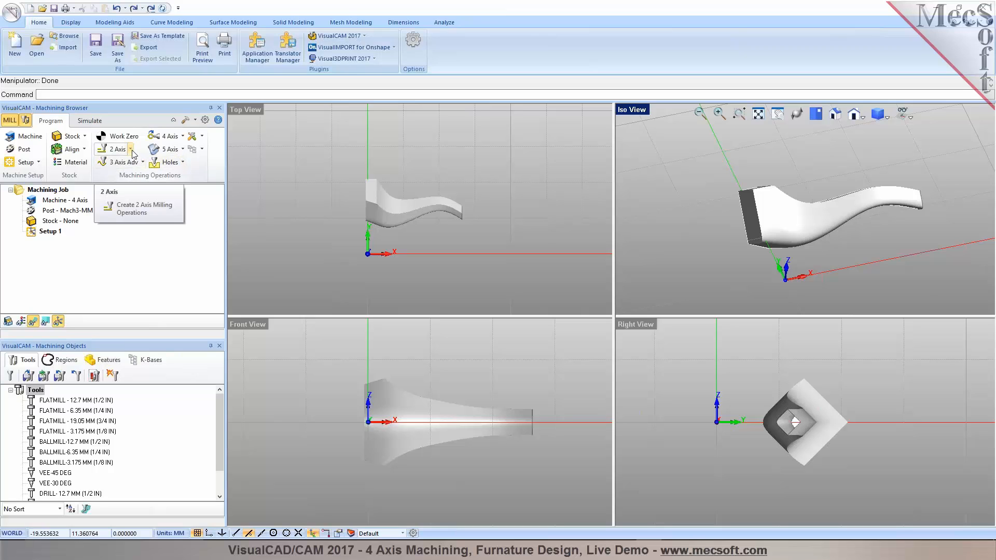
pyautogui.click(83, 149)
pyautogui.click(105, 166)
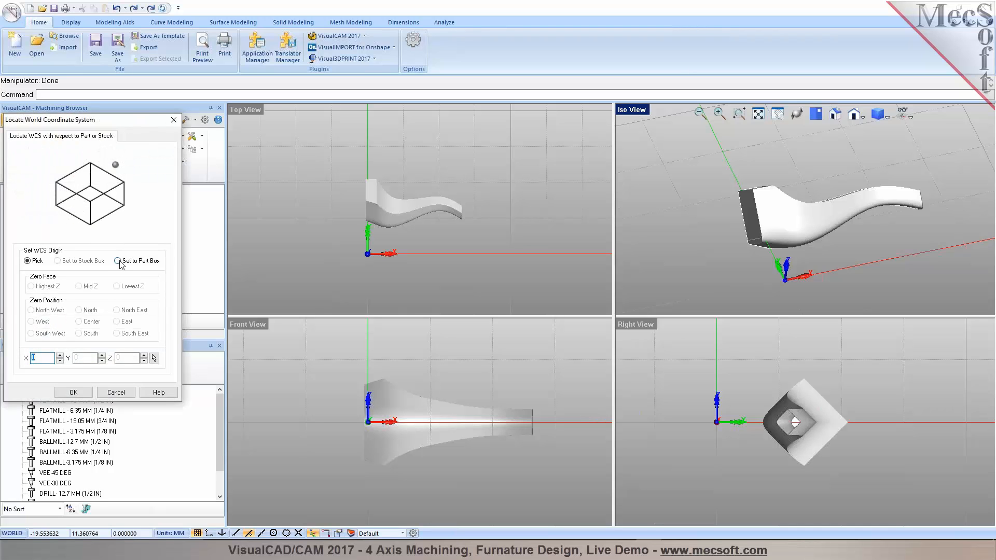
pyautogui.click(117, 261)
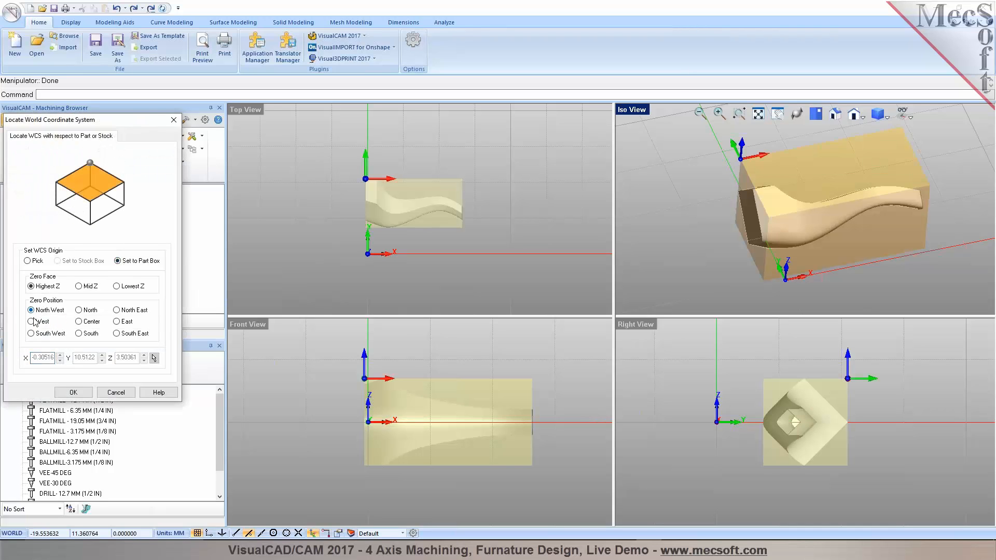
pyautogui.click(79, 286)
pyautogui.click(39, 322)
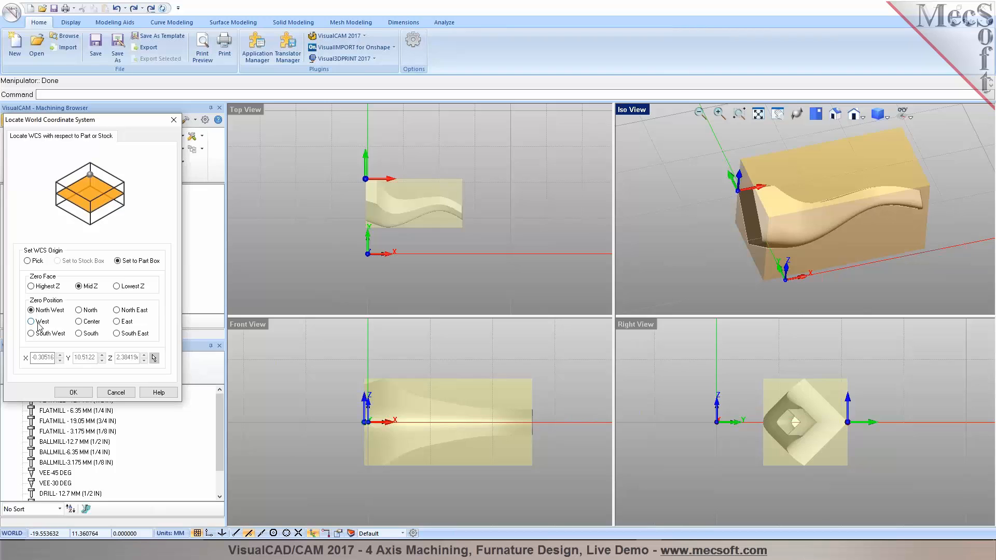
pyautogui.click(73, 392)
# Examine the leg's position relative to the relocated origin and the X axis in the isometric and top views.
pyautogui.scroll(2, 435, 281)
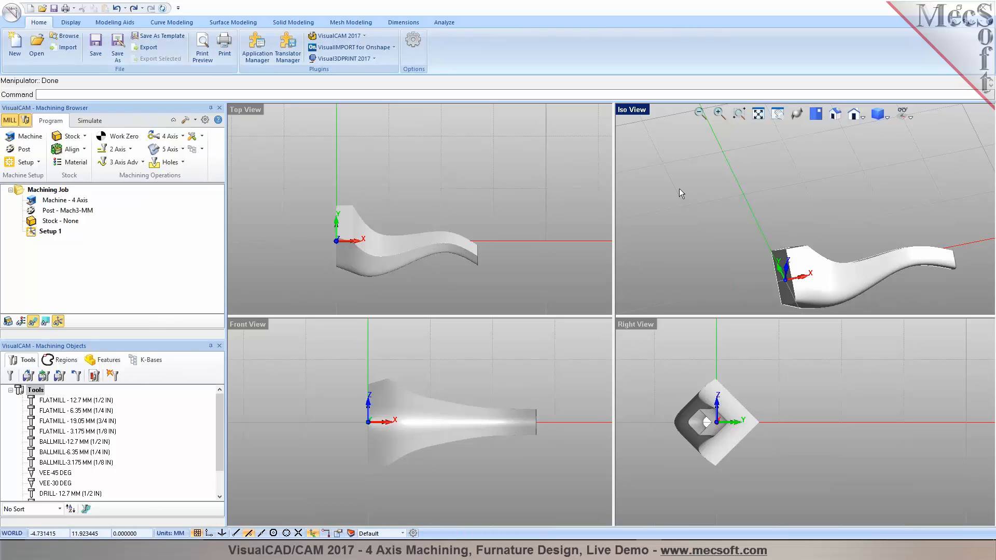
pyautogui.scroll(-2, 679, 189)
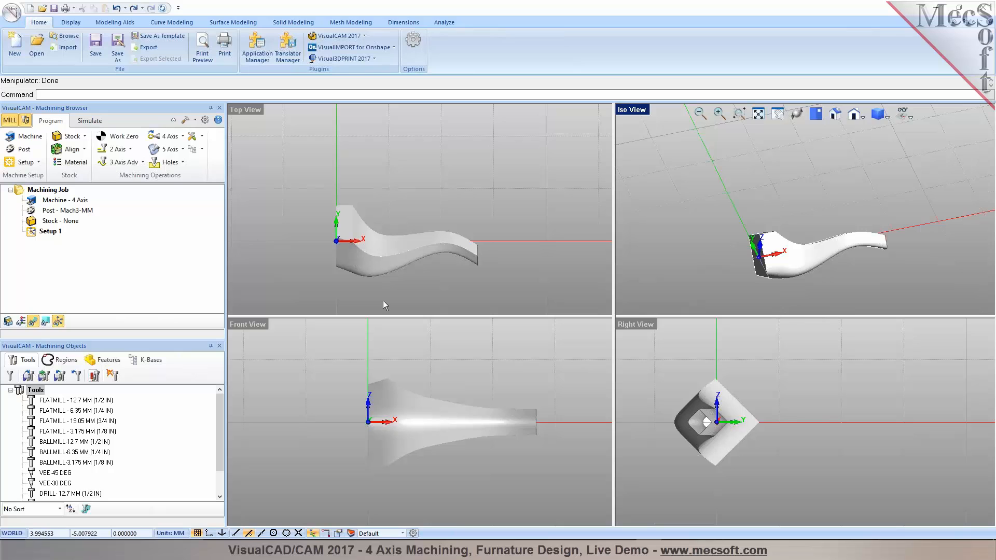
pyautogui.scroll(2, 717, 243)
pyautogui.moveTo(717, 242)
pyautogui.mouseDown(button='middle')
pyautogui.moveTo(758, 233)
pyautogui.moveTo(733, 235)
pyautogui.mouseUp(button='middle')
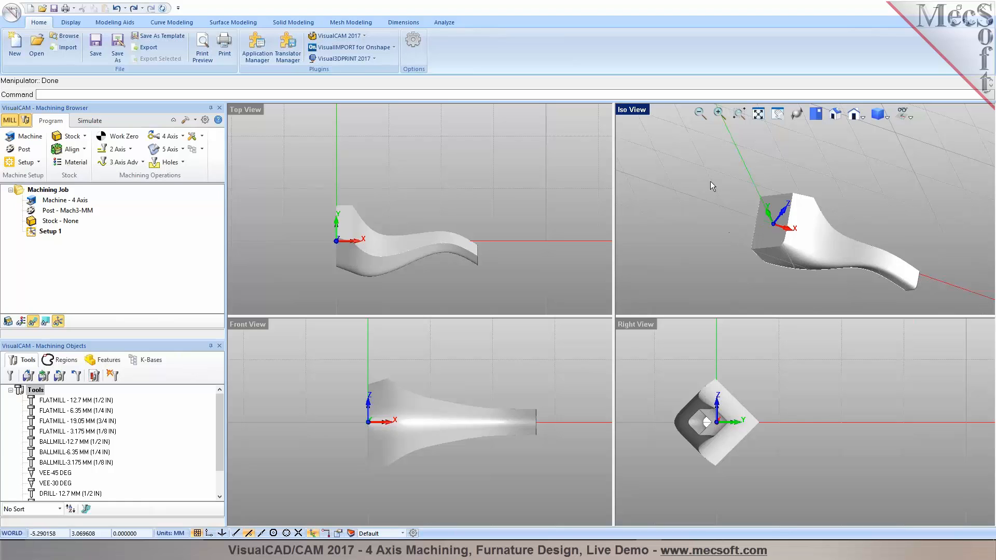
pyautogui.scroll(1, 408, 273)
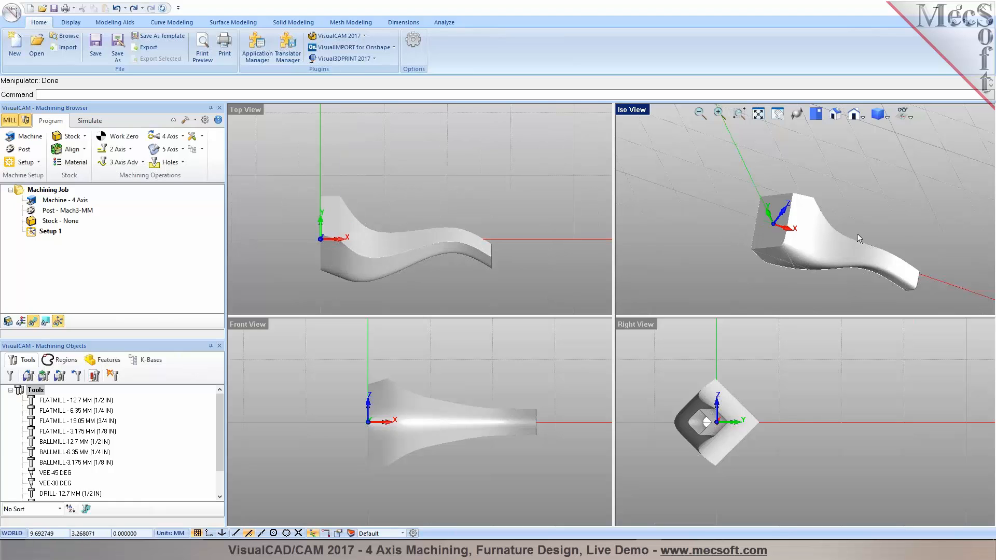
pyautogui.moveTo(856, 233); pyautogui.dragTo(814, 260, button='middle')
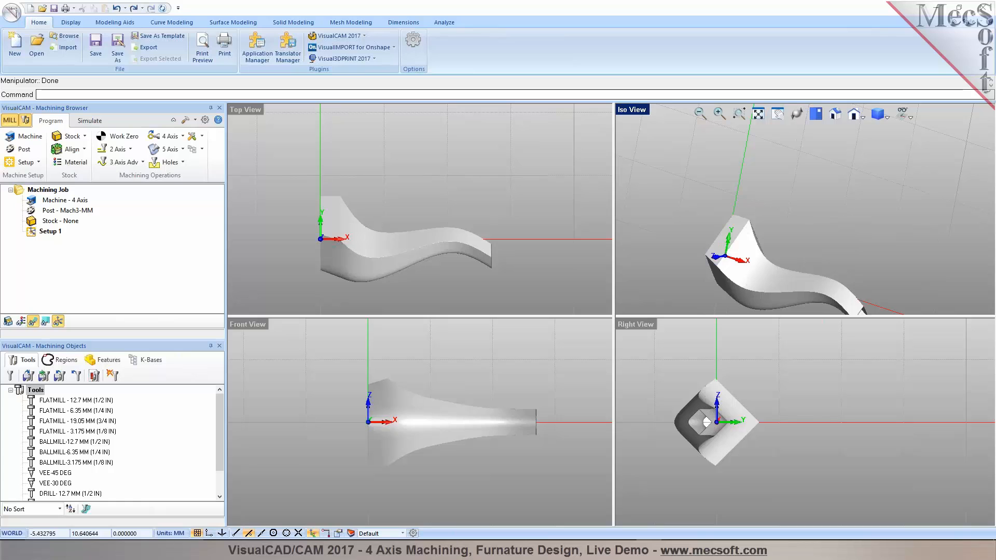
pyautogui.click(391, 289)
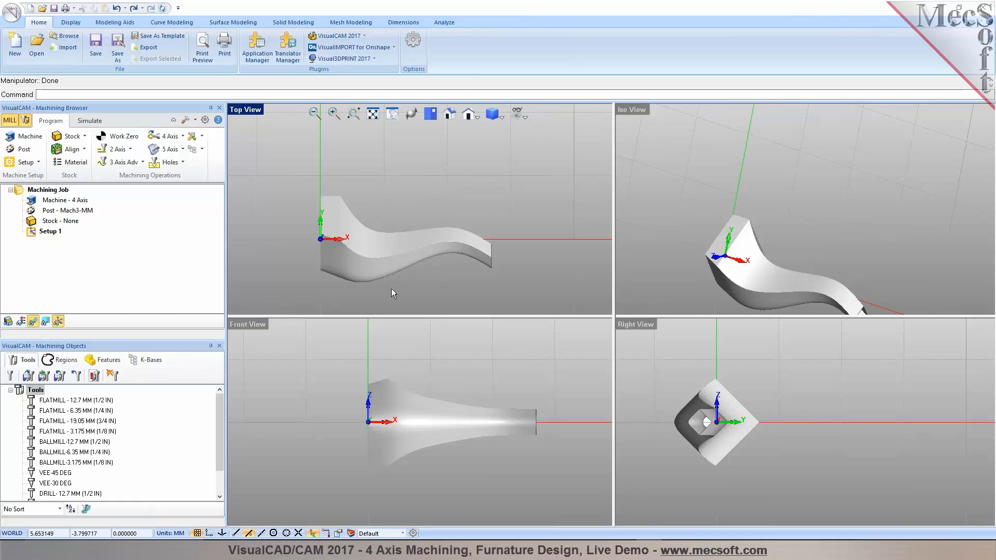
pyautogui.scroll(2, 392, 288)
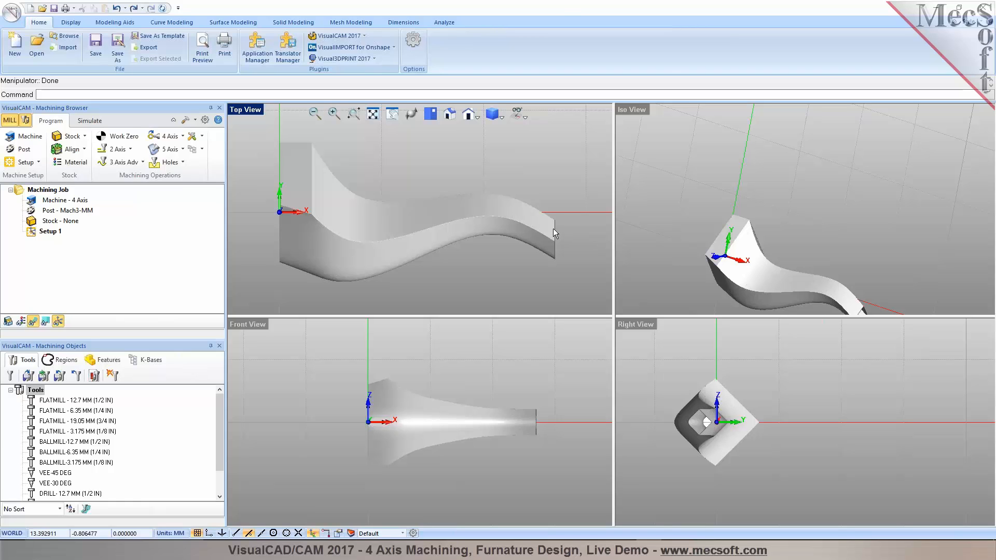
pyautogui.moveTo(652, 362); pyautogui.dragTo(741, 458)
pyautogui.moveTo(747, 411); pyautogui.dragTo(737, 389)
pyautogui.press('Escape')
# Rotate the leg 45 degrees about the X axis with the manipulator.
pyautogui.moveTo(661, 371); pyautogui.dragTo(771, 485)
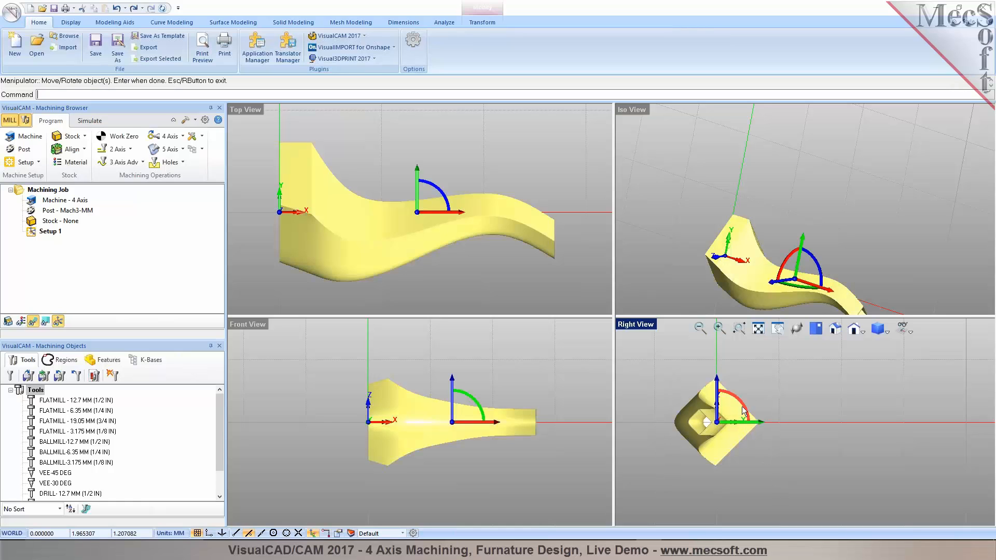
pyautogui.click(745, 405)
pyautogui.write('45')
pyautogui.press('Return')
pyautogui.press('Return')
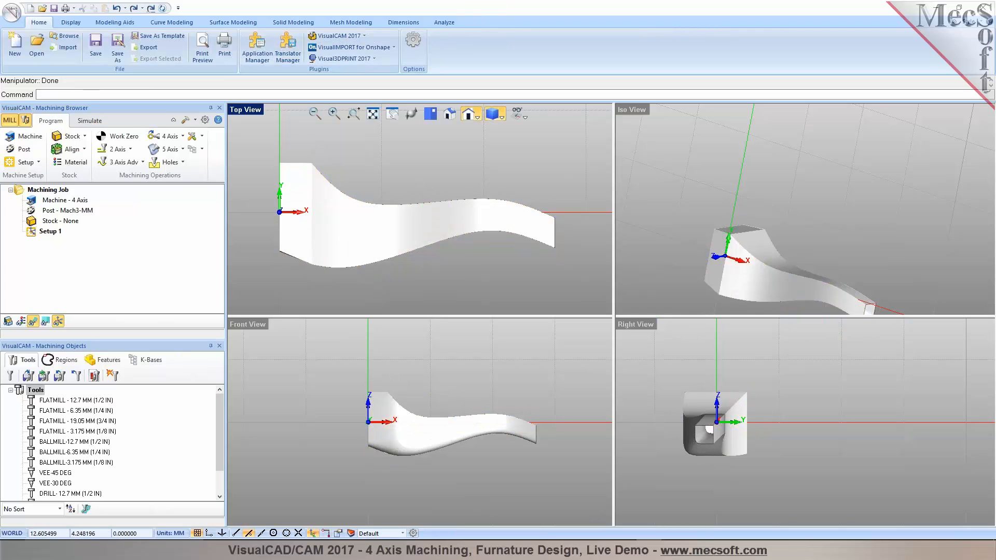
# Reset to the quad viewport layout and examine the rotated leg against the X axis in the top, front and isometric views.
pyautogui.rightClick(243, 110)
pyautogui.click(275, 235)
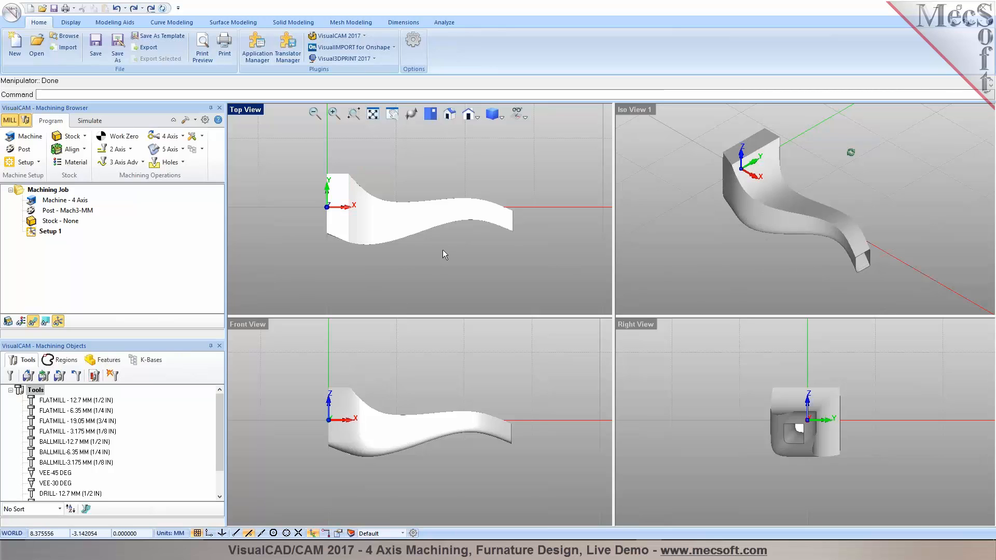
pyautogui.scroll(1, 440, 233)
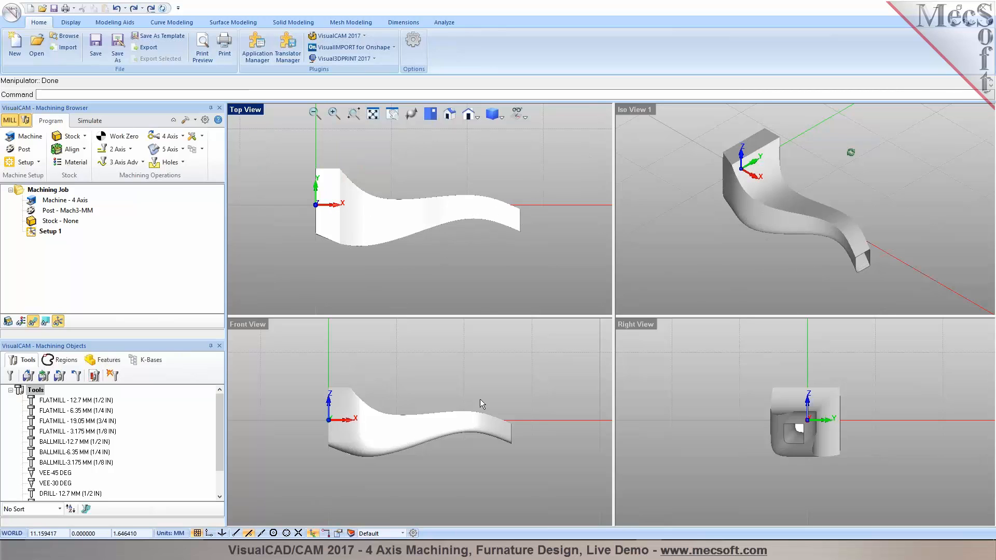
pyautogui.scroll(1, 454, 416)
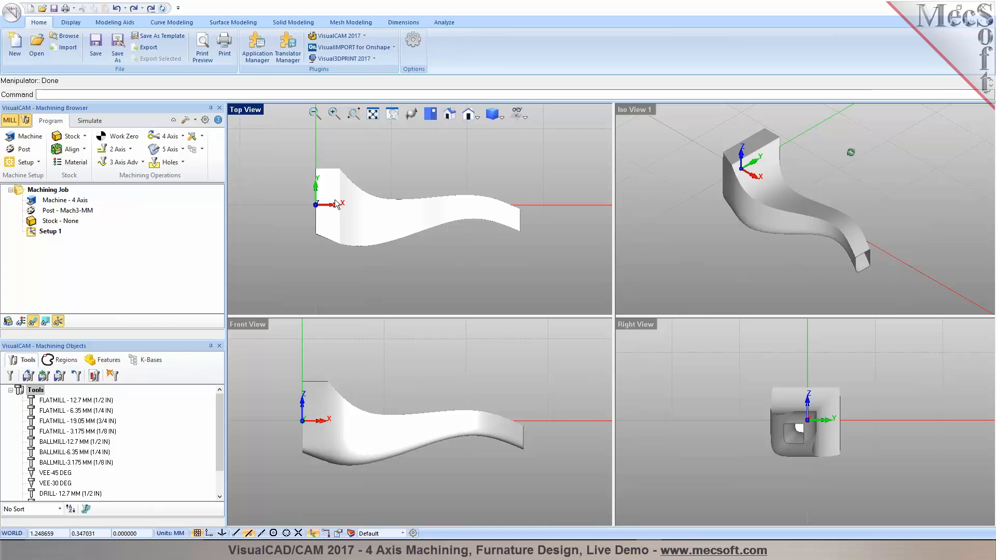
pyautogui.moveTo(716, 249)
pyautogui.mouseDown(button='middle')
pyautogui.moveTo(695, 224)
pyautogui.moveTo(685, 240)
pyautogui.moveTo(705, 253)
pyautogui.mouseUp(button='middle')
pyautogui.scroll(1, 505, 246)
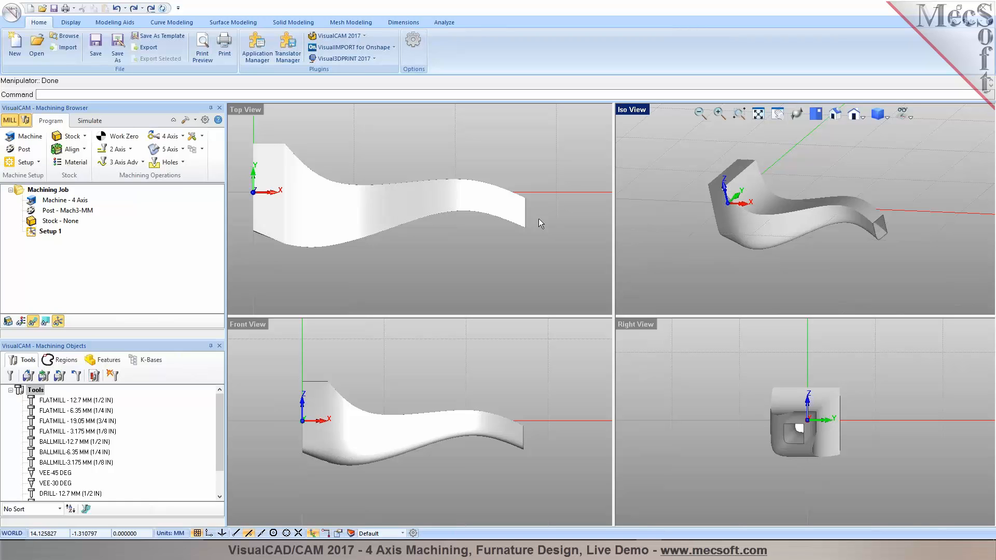
pyautogui.moveTo(825, 228); pyautogui.dragTo(767, 212, button='middle')
pyautogui.rightClick(233, 108)
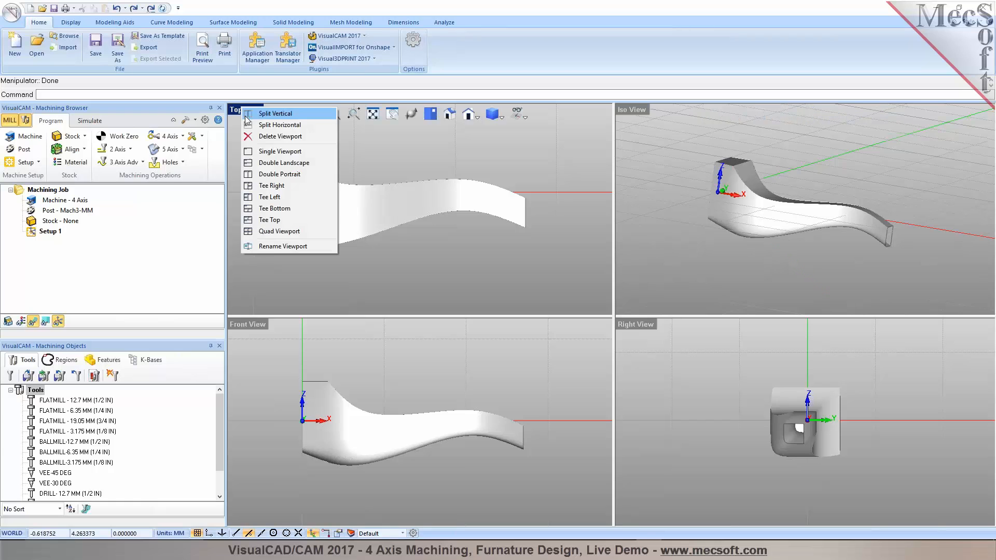
pyautogui.click(280, 233)
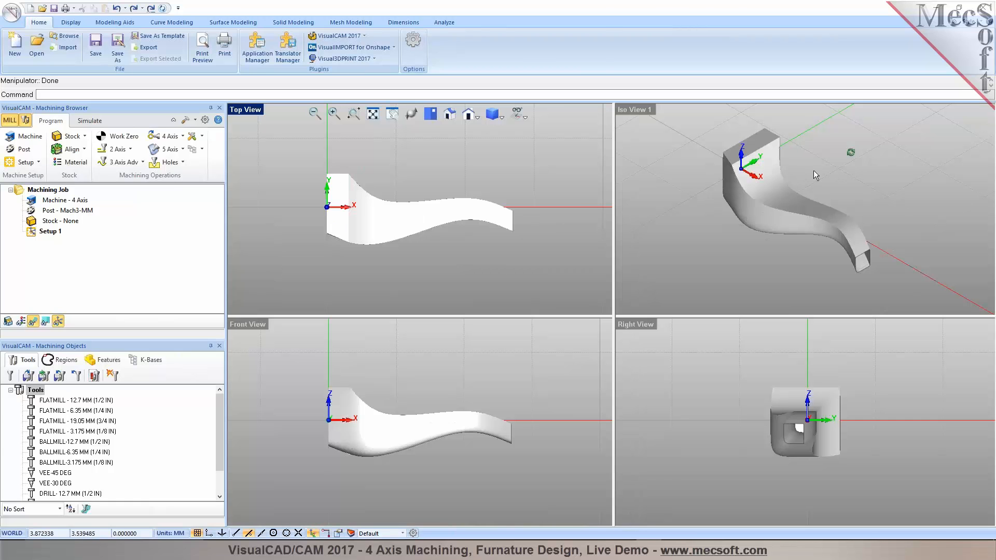
# Move the leg up 2 mm along Z with the manipulator.
pyautogui.scroll(2, 809, 174)
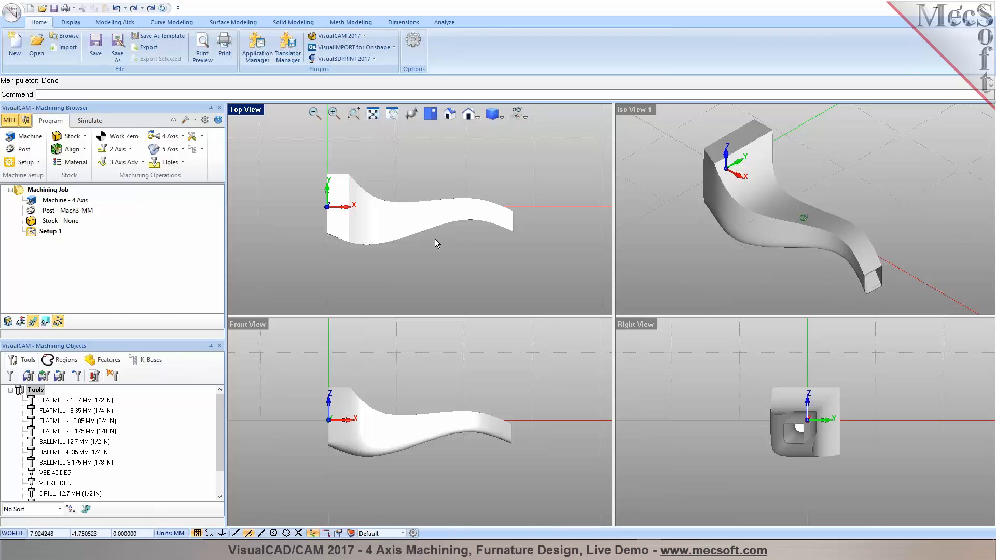
pyautogui.scroll(1, 509, 432)
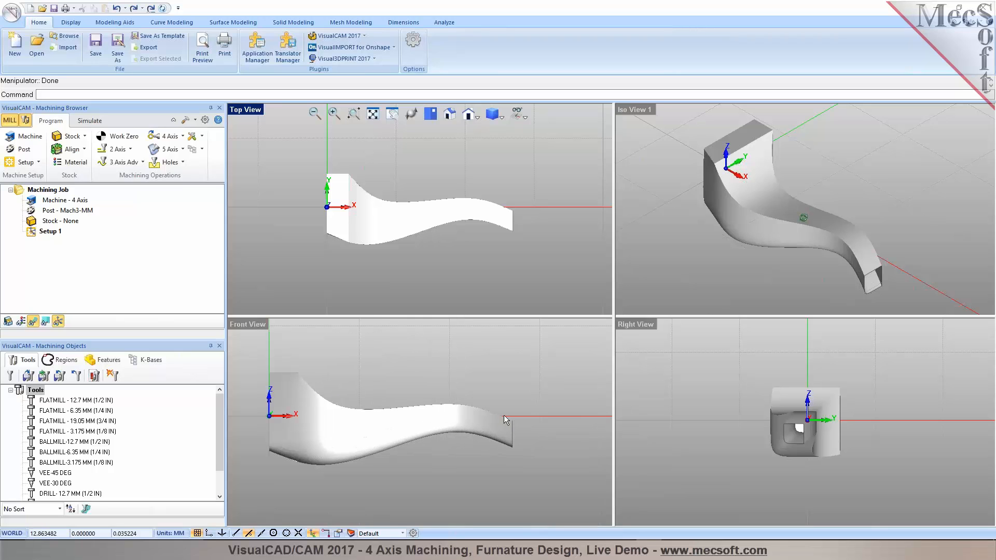
pyautogui.click(450, 415)
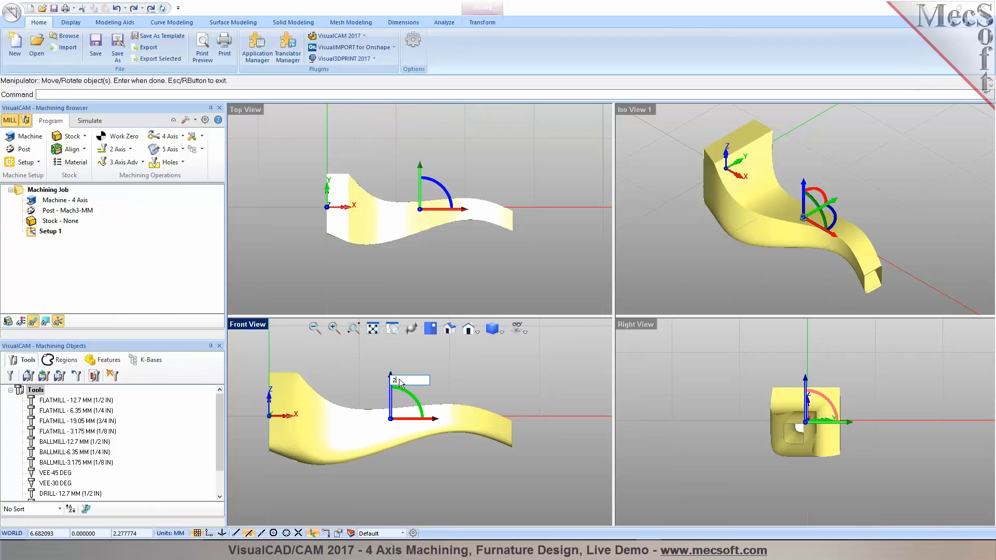
pyautogui.write('2')
pyautogui.press('Return')
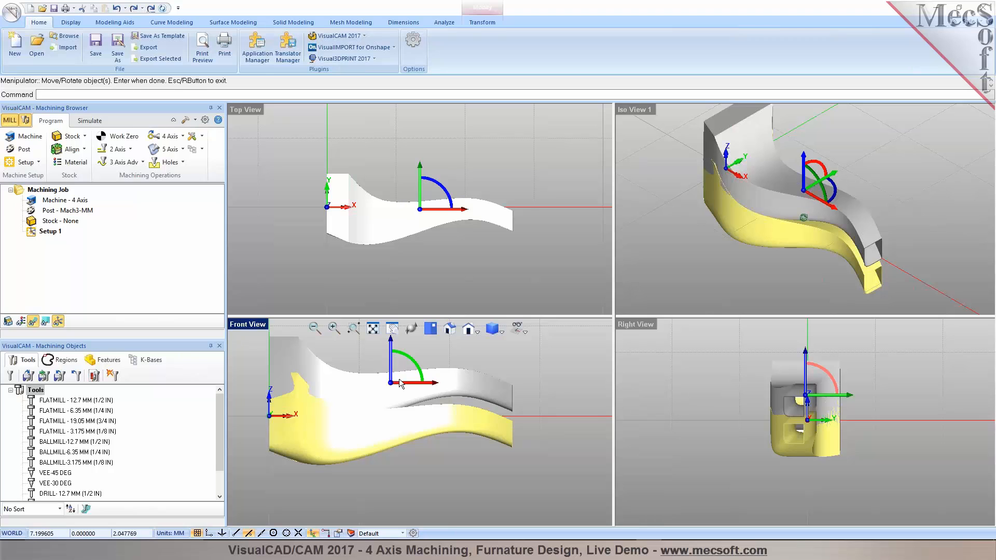
# Move the leg by -1 mm along Z and finish the manipulator operation.
pyautogui.click(392, 347)
pyautogui.write('-')
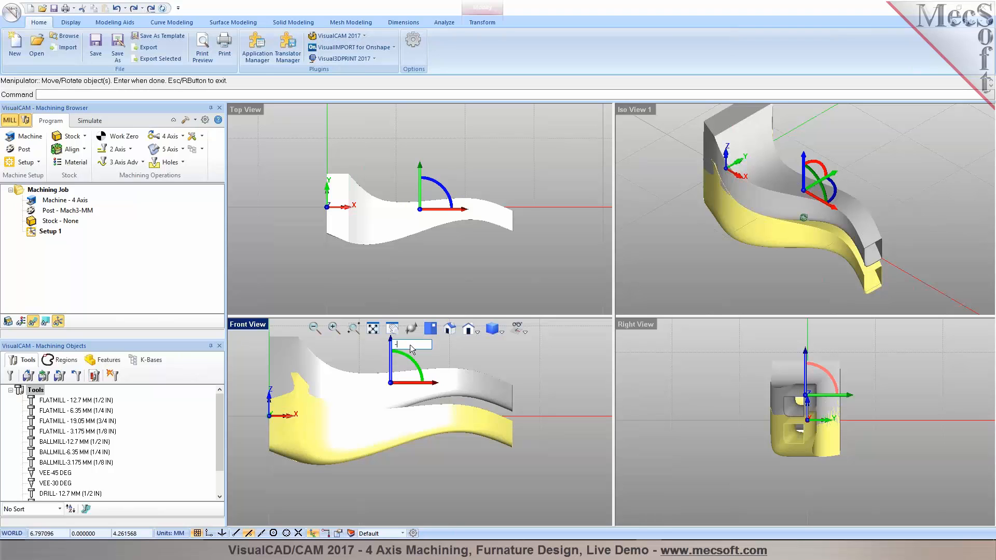
pyautogui.write('1')
pyautogui.press('Return')
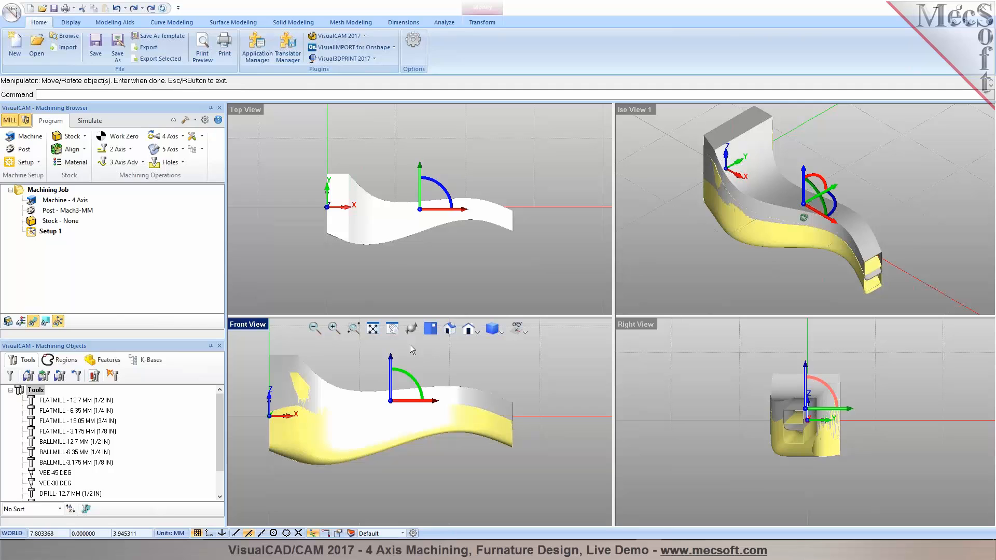
pyautogui.press('Return')
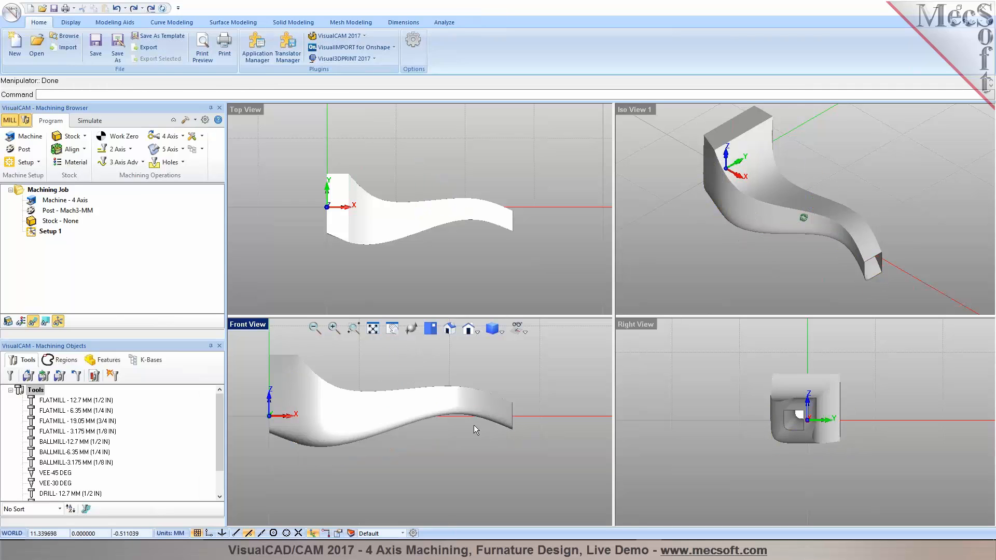
# Lower the leg slightly further along Z and check in the right view how the X axis passes through its narrow end.
pyautogui.click(435, 398)
pyautogui.click(391, 360)
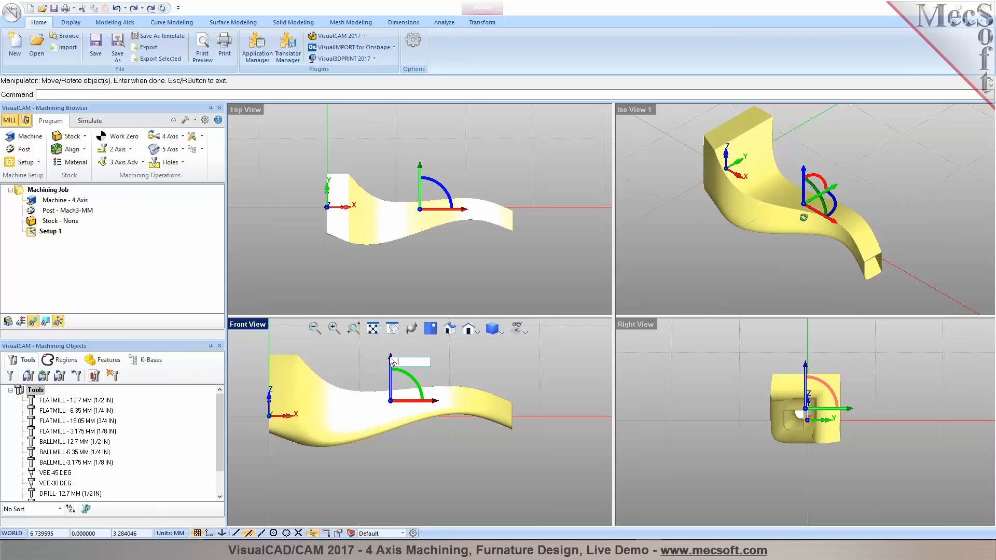
pyautogui.press('Return')
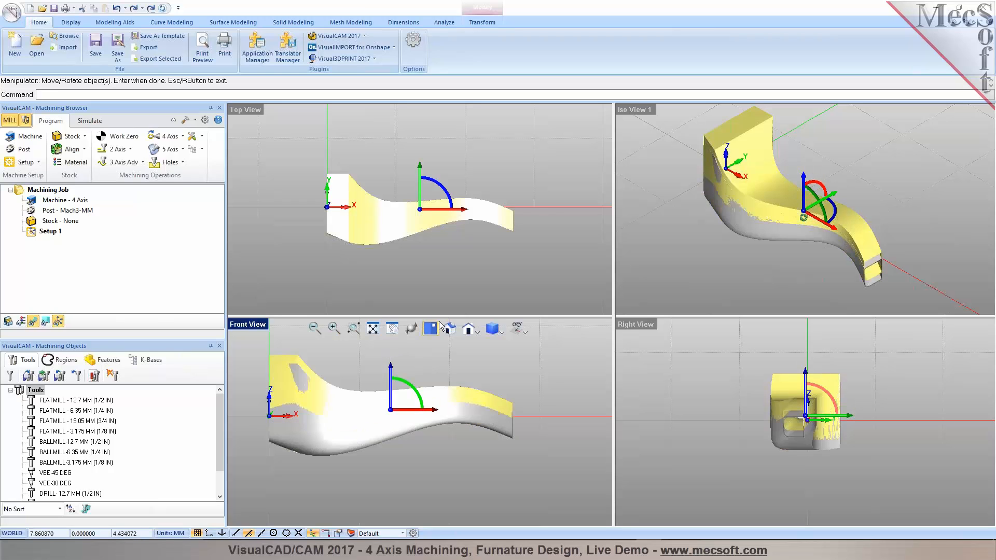
pyautogui.rightClick(512, 384)
pyautogui.scroll(2, 811, 427)
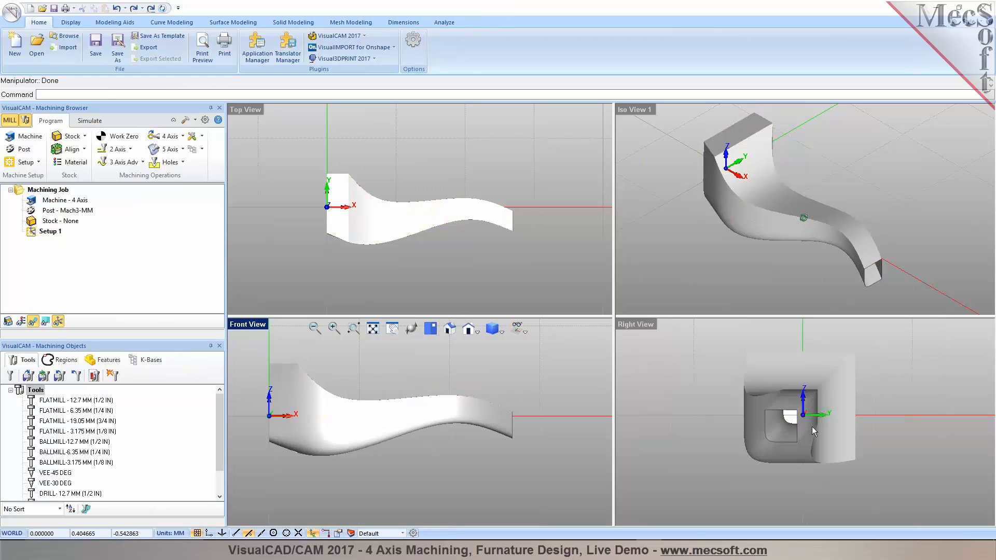
pyautogui.scroll(2, 809, 400)
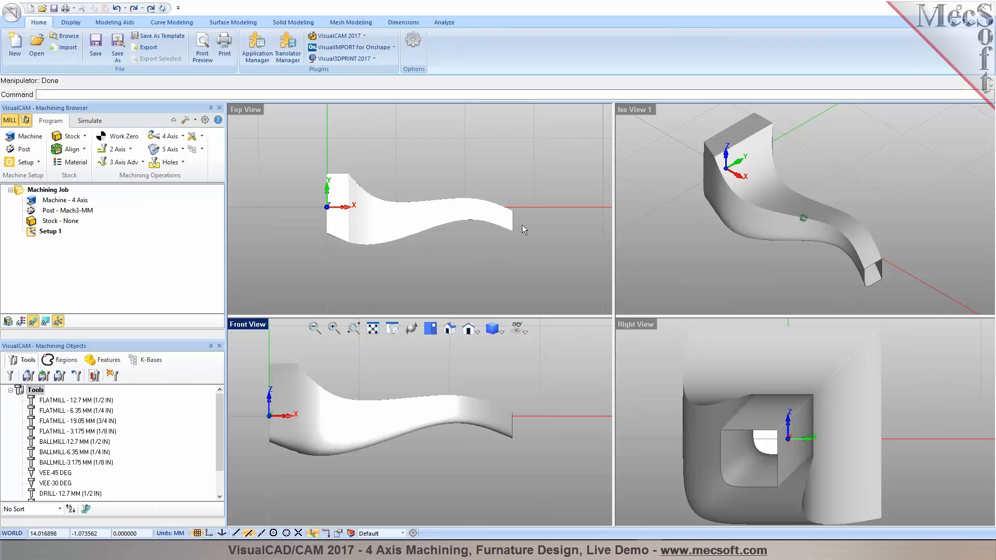
# Create a box stock around the leg from the model's bounding box.
pyautogui.click(496, 254)
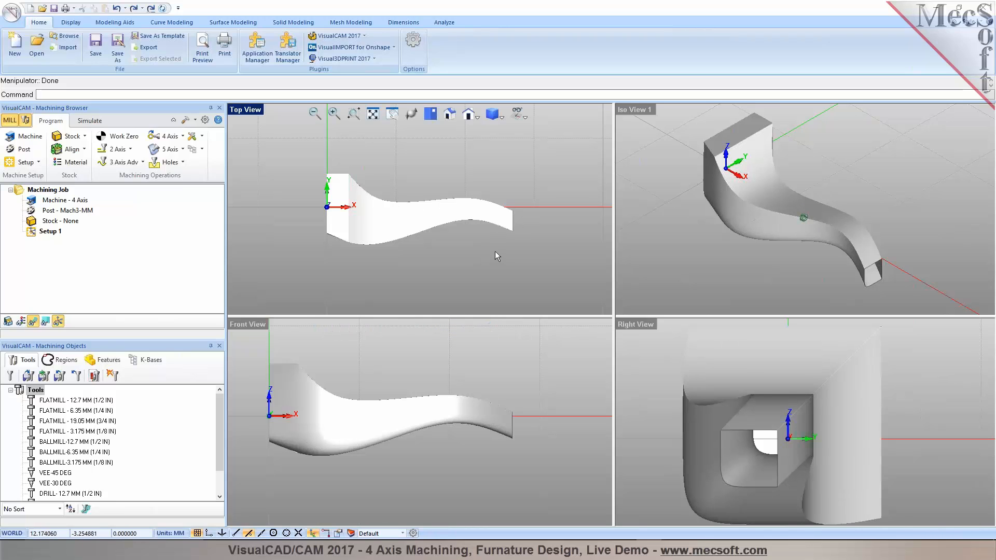
pyautogui.click(702, 219)
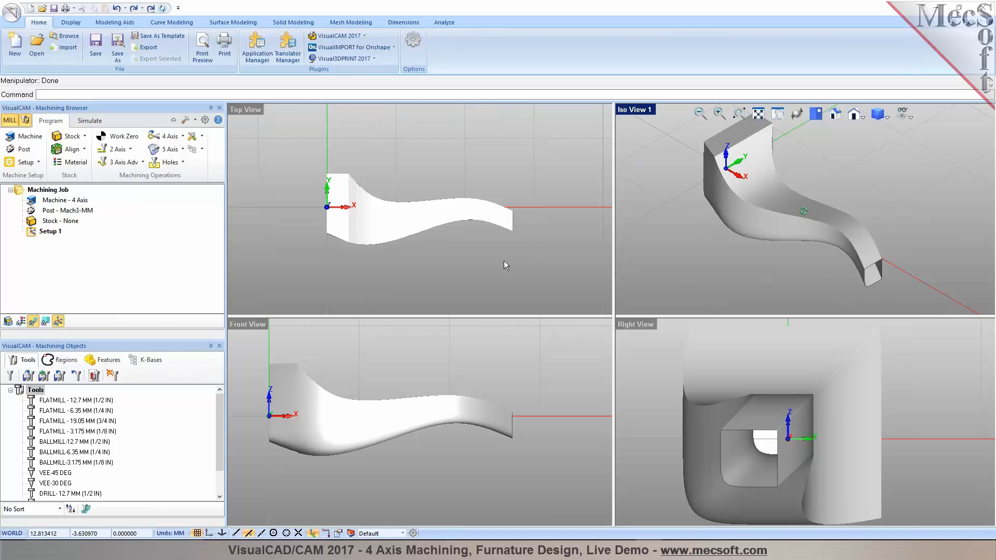
pyautogui.click(506, 266)
pyautogui.click(68, 139)
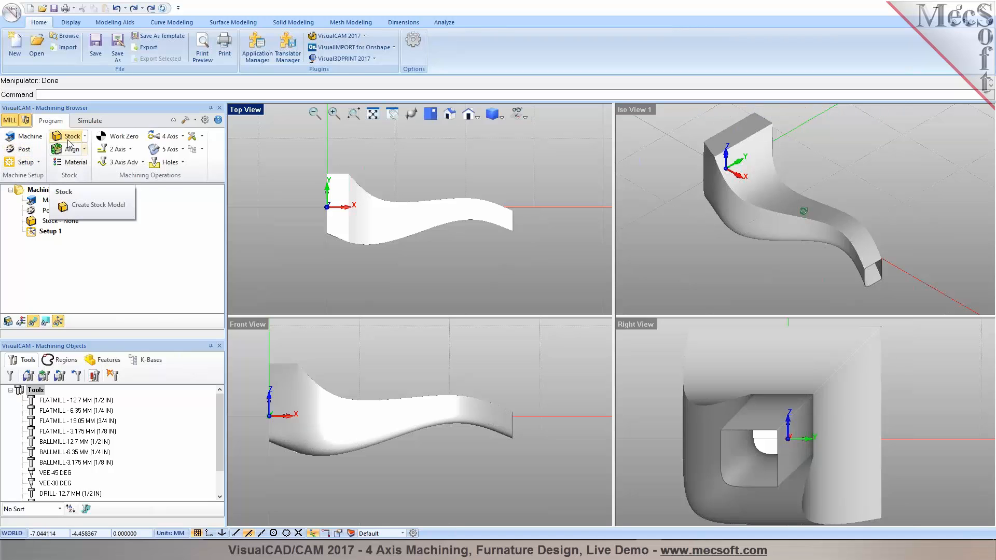
pyautogui.click(78, 141)
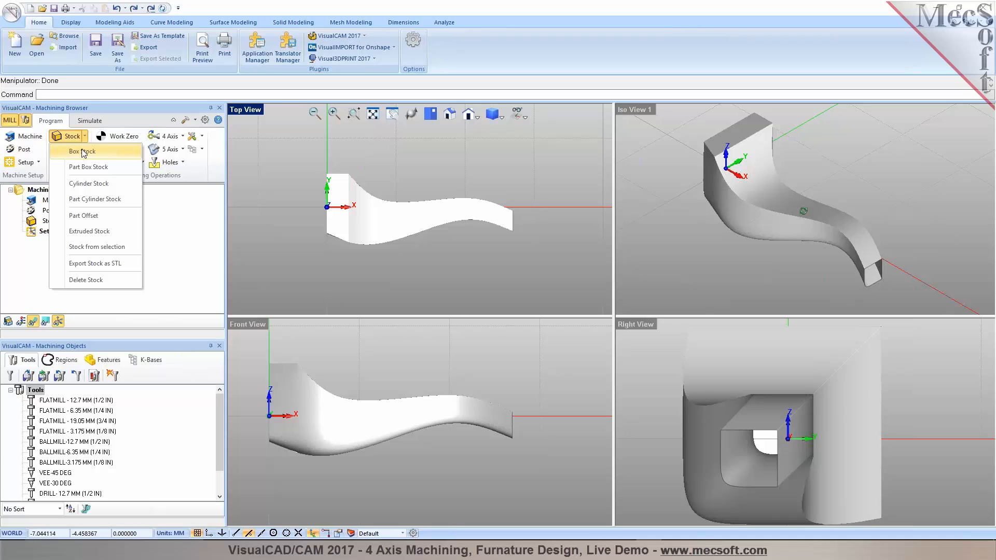
pyautogui.click(82, 152)
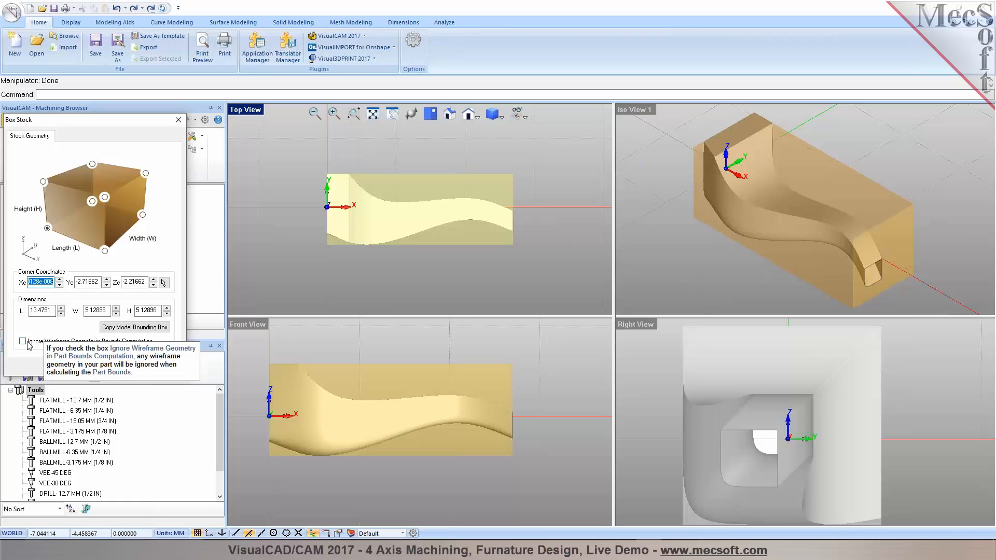
pyautogui.click(115, 331)
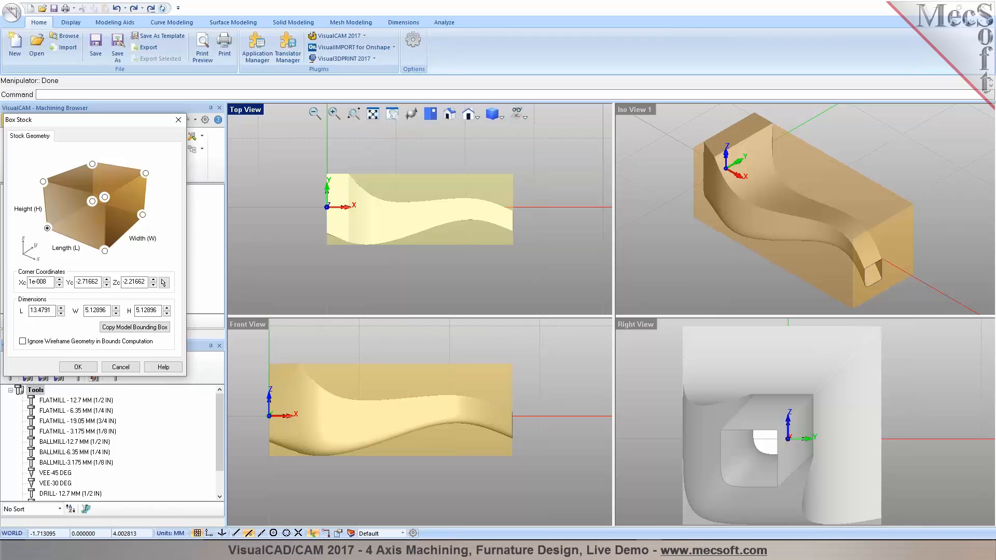
pyautogui.click(78, 367)
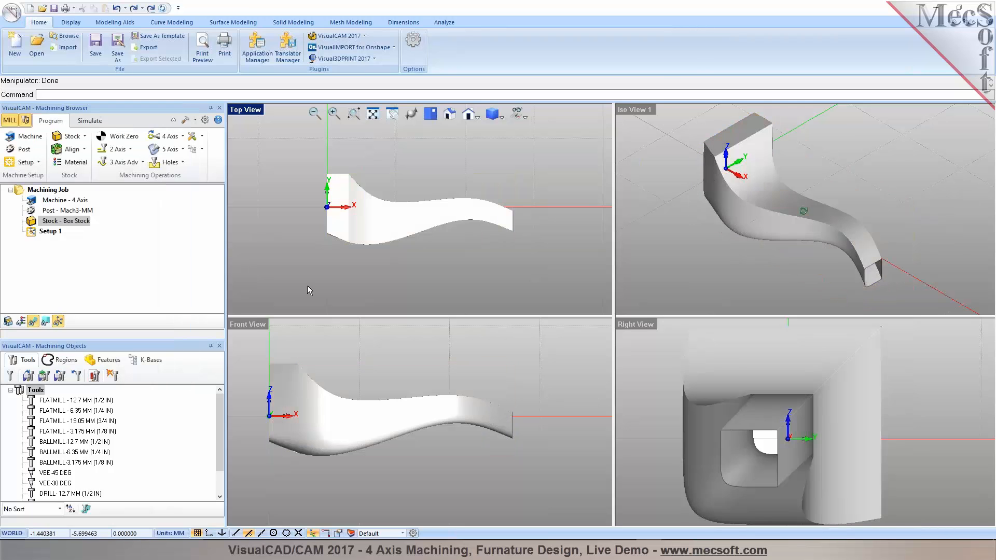
# Select the whole leg model for scaling.
pyautogui.click(359, 239)
pyautogui.click(328, 275)
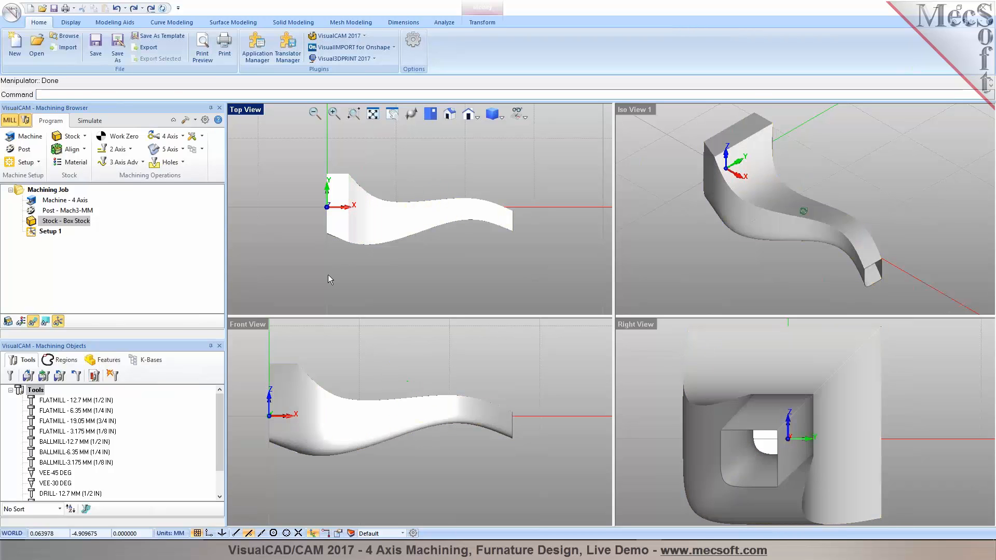
pyautogui.hotkey('ctrl', 'a')
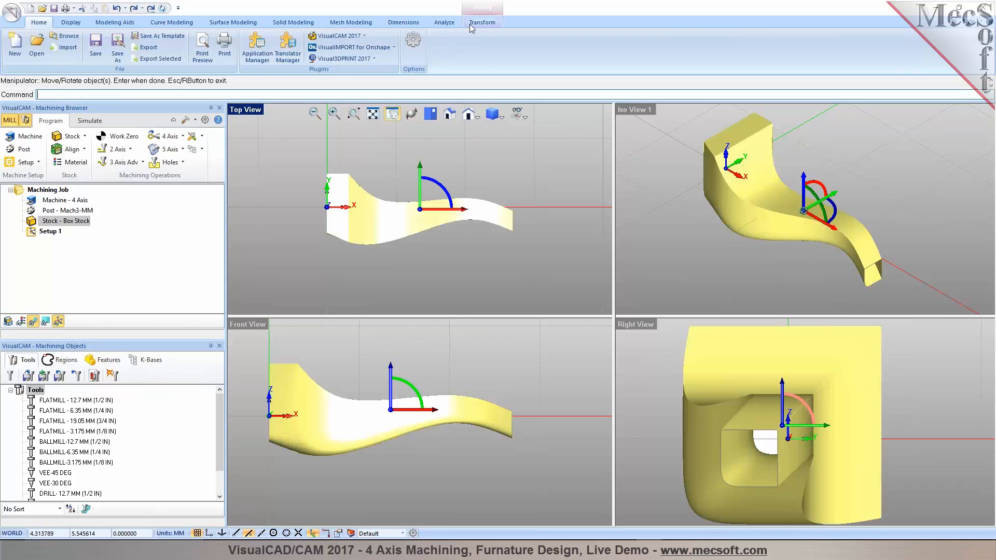
pyautogui.click(472, 23)
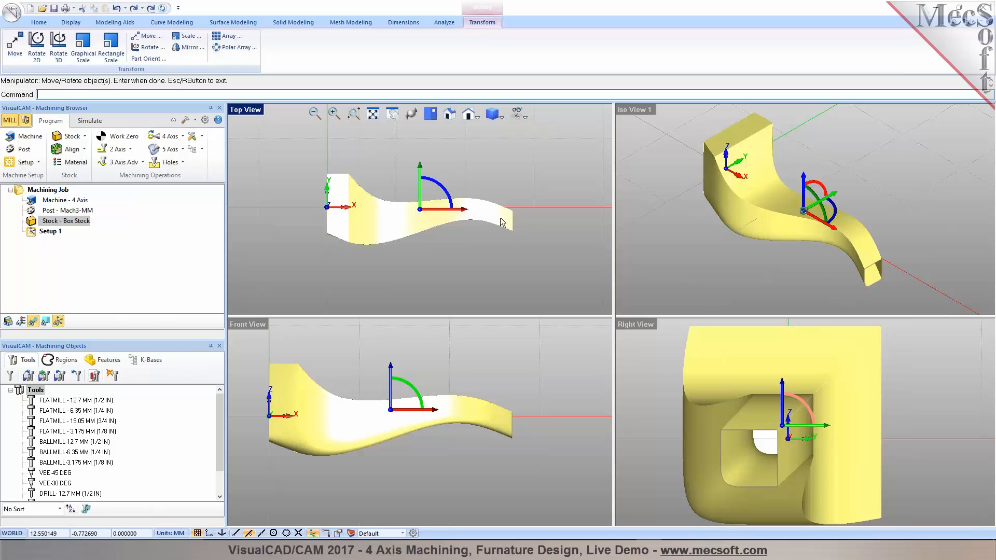
pyautogui.click(289, 167)
pyautogui.click(339, 201)
pyautogui.click(197, 39)
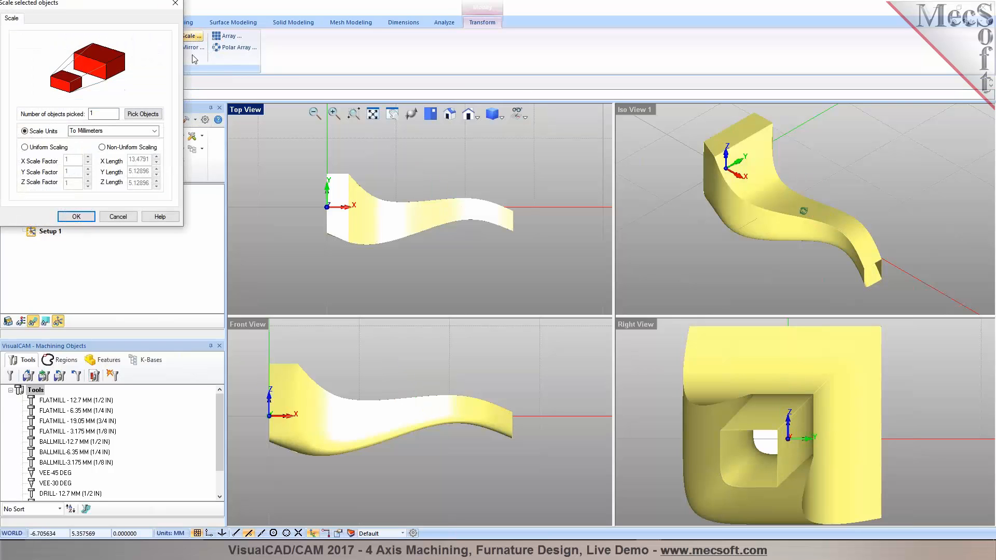
pyautogui.click(38, 149)
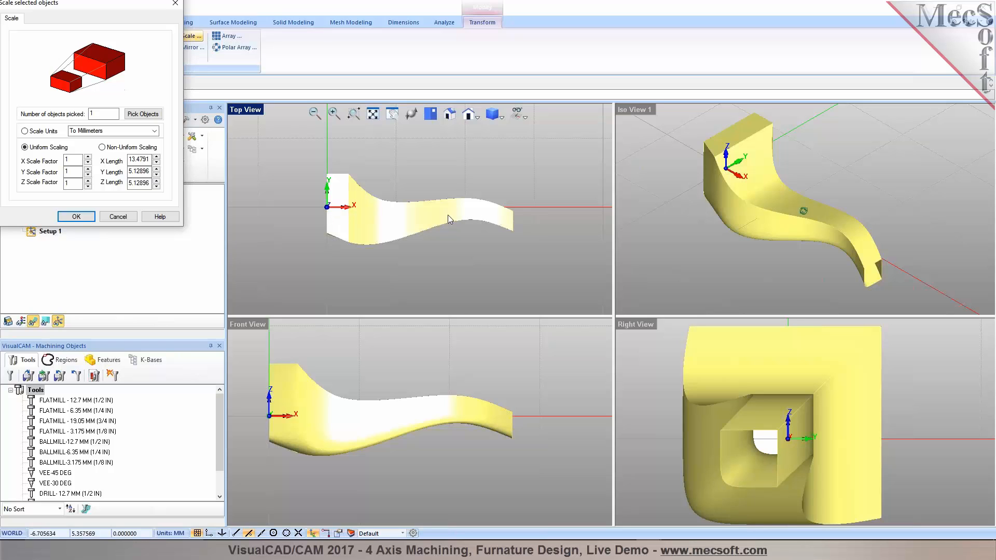
pyautogui.moveTo(149, 160); pyautogui.dragTo(122, 164)
pyautogui.write('350')
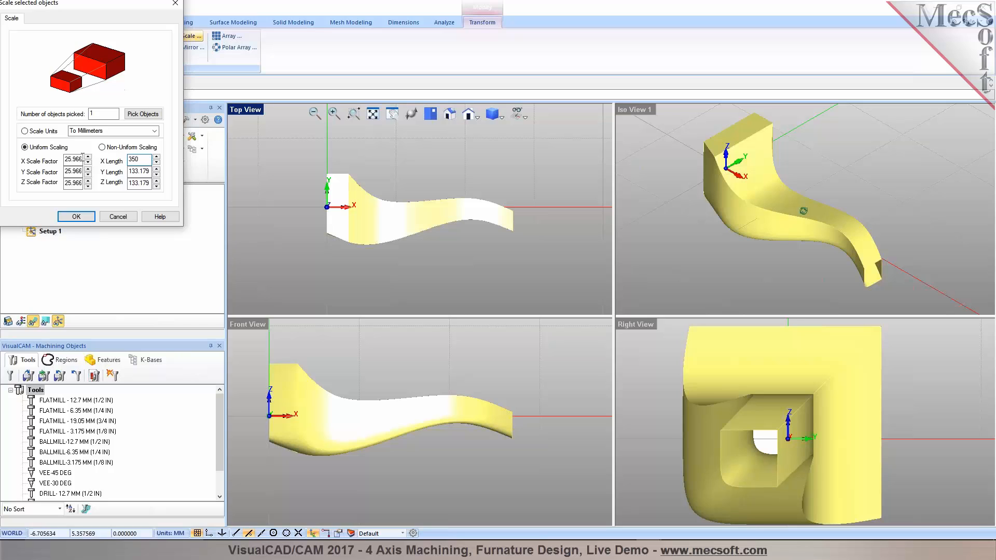
pyautogui.click(129, 218)
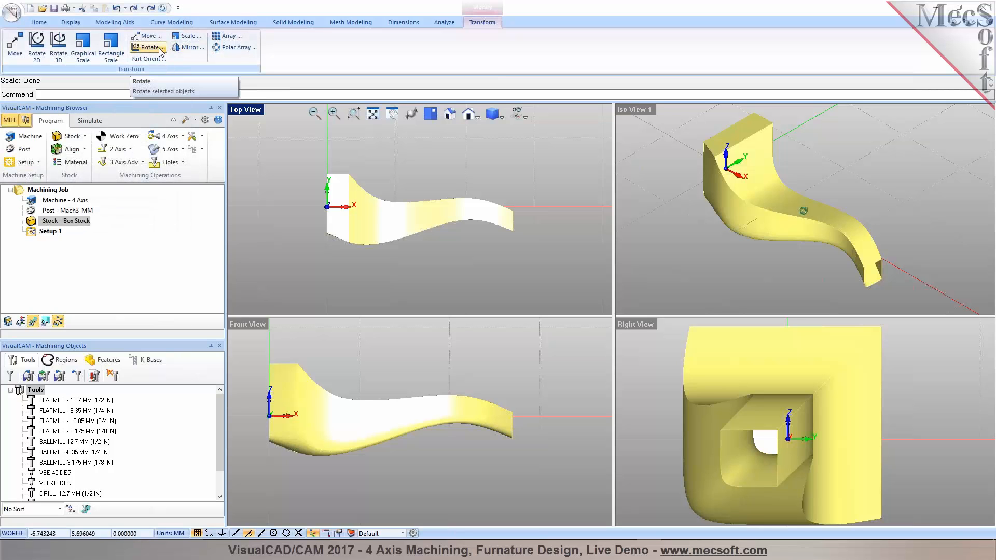
# Scale the leg uniformly by a factor of 25.4 in X, Y and Z.
pyautogui.click(187, 36)
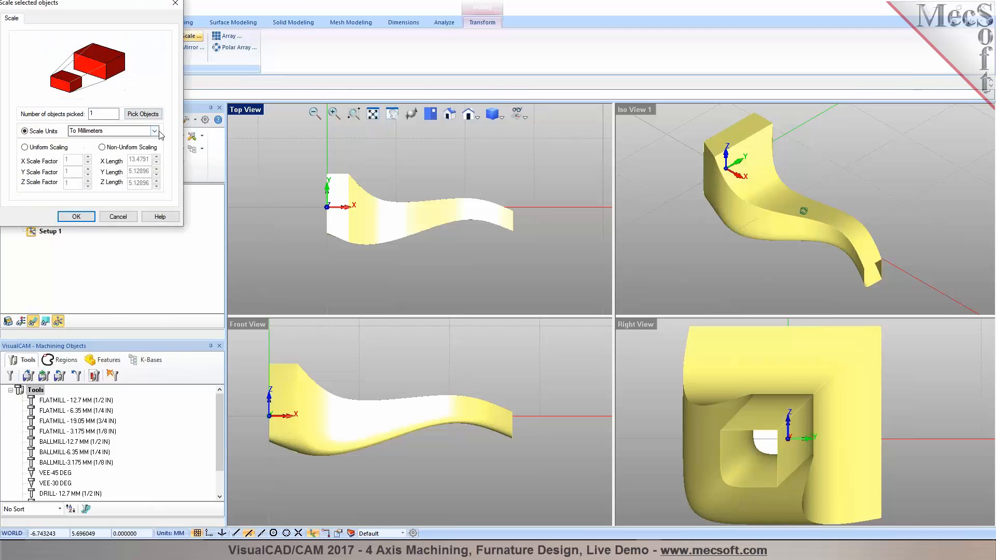
pyautogui.click(154, 132)
pyautogui.click(129, 141)
pyautogui.click(48, 148)
pyautogui.doubleClick(82, 158)
pyautogui.write('25.4')
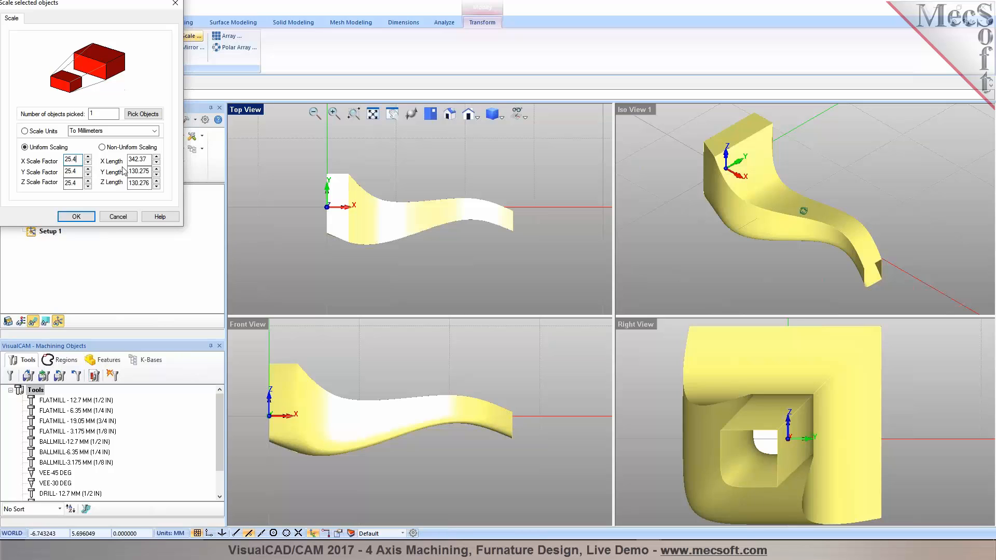
pyautogui.click(76, 216)
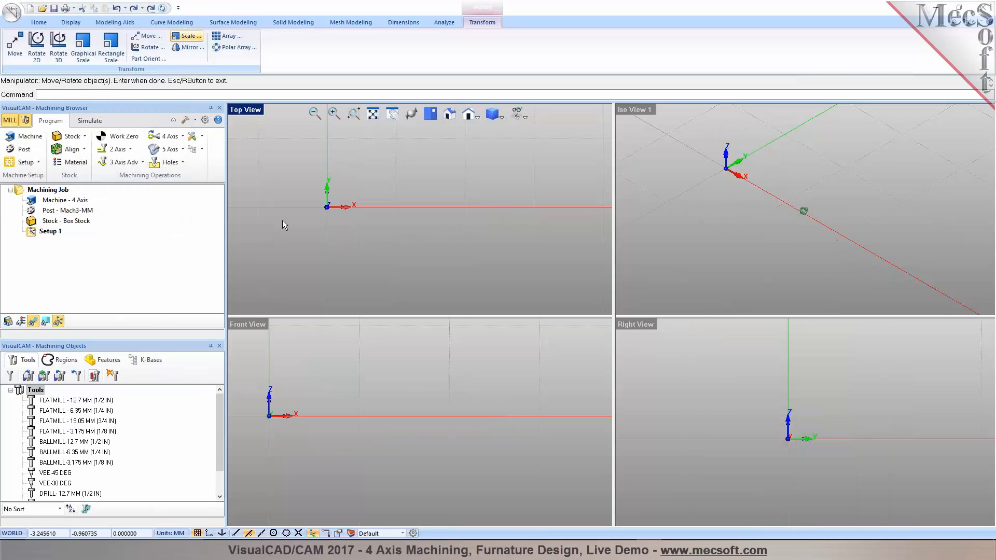
pyautogui.click(243, 110)
pyautogui.click(278, 237)
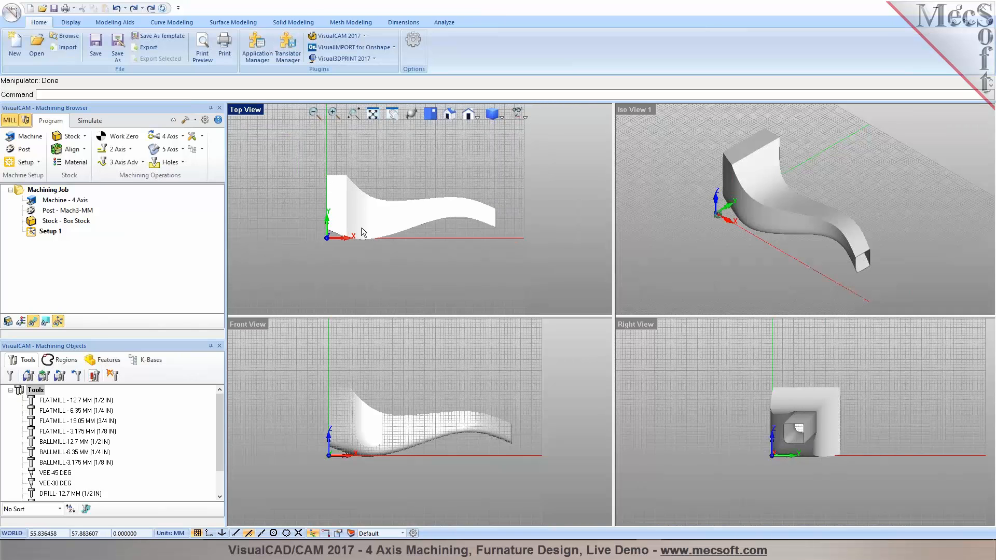
# Recreate the box stock from the scaled leg's bounding box, measuring 342.37 x 130.275 x 130.276 mm.
pyautogui.click(83, 149)
pyautogui.click(84, 136)
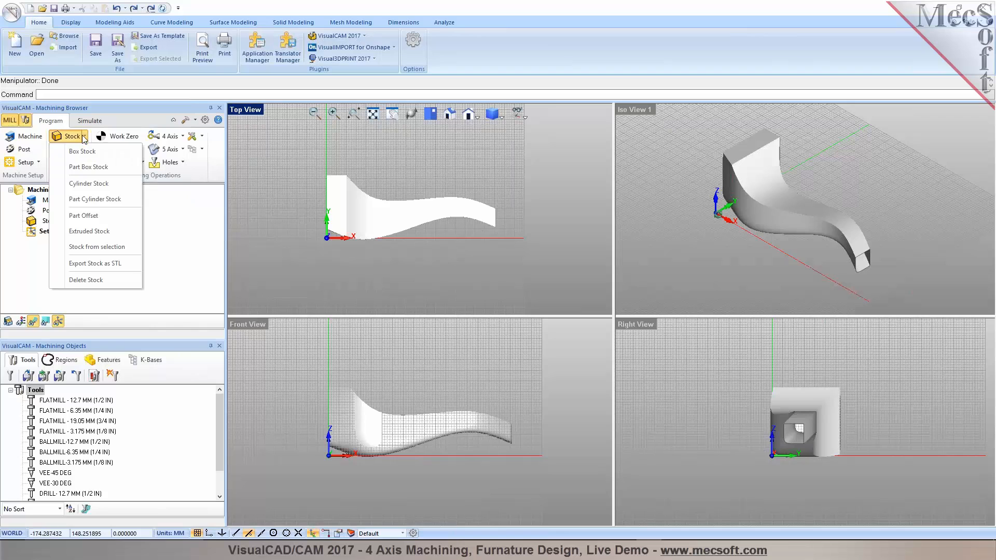
pyautogui.click(88, 152)
pyautogui.click(122, 327)
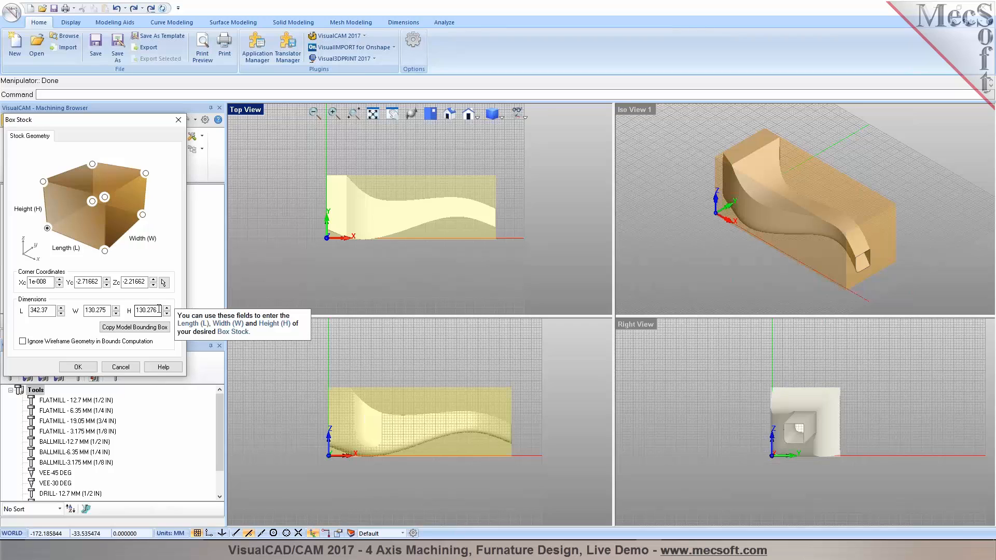
pyautogui.click(78, 367)
# Locate the world coordinate system origin on the stock box with Mid Z as zero face and West as zero position.
pyautogui.click(71, 150)
pyautogui.click(106, 171)
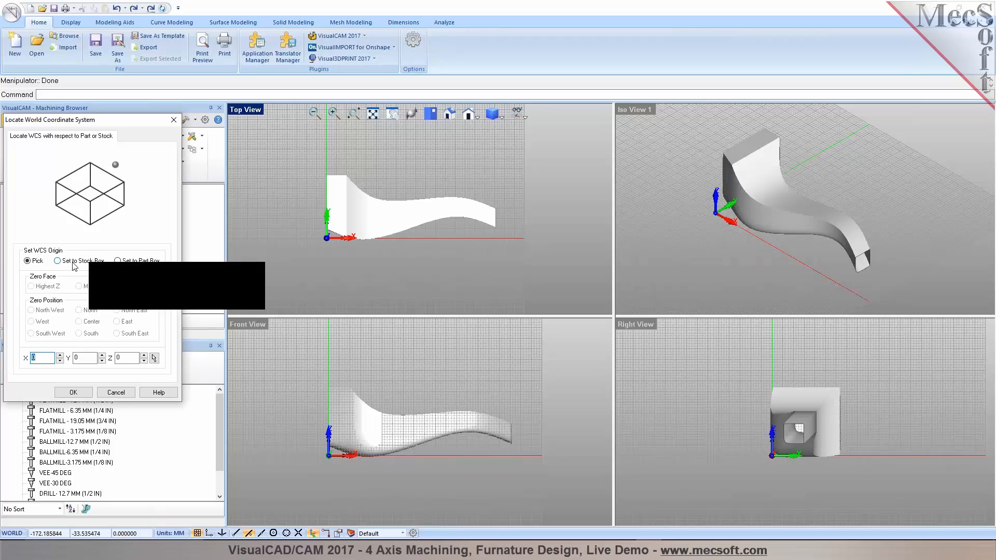
pyautogui.click(74, 264)
pyautogui.click(78, 286)
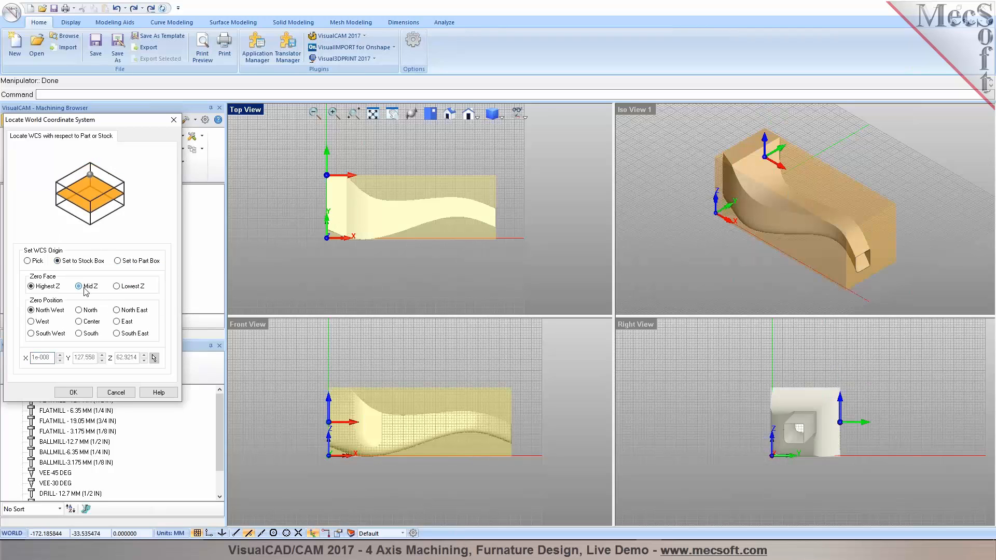
pyautogui.click(35, 322)
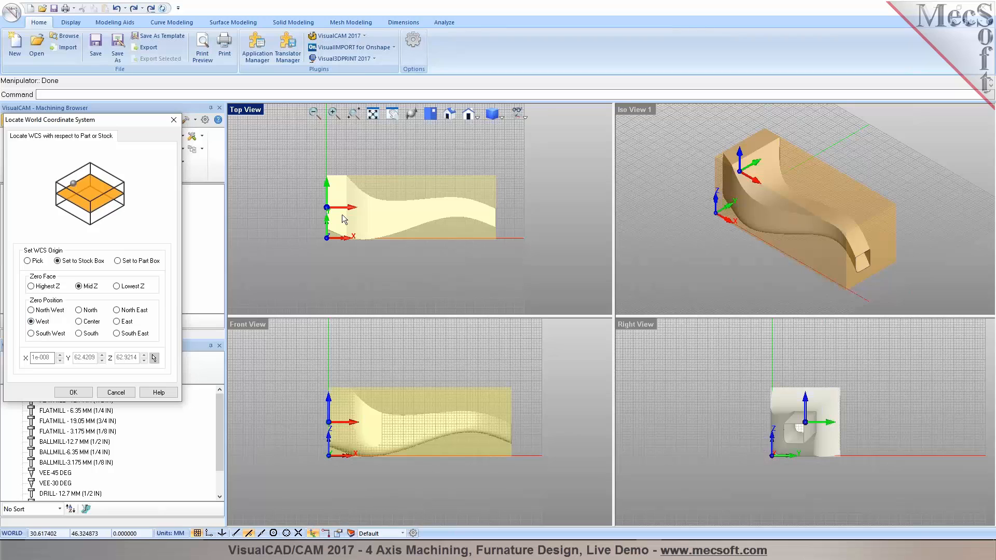
pyautogui.click(73, 393)
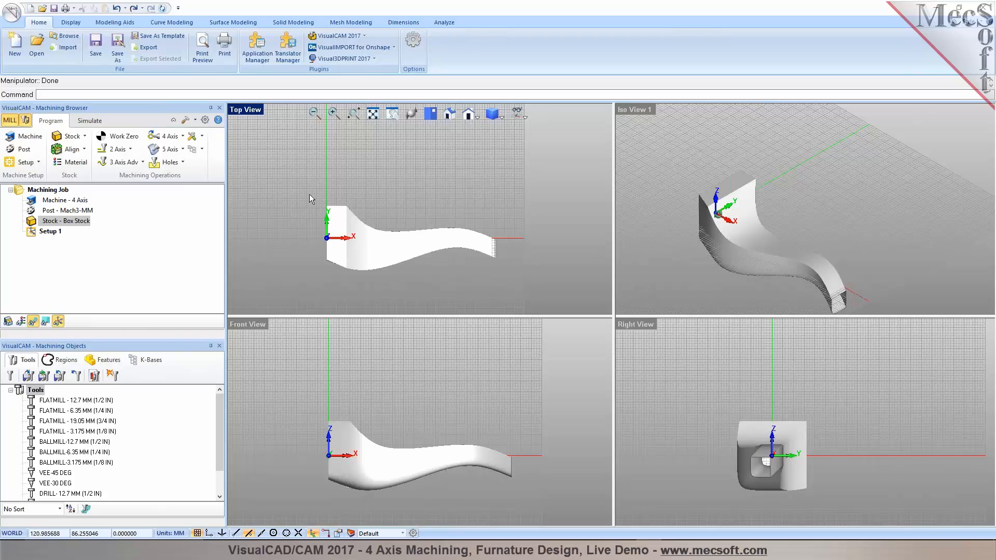
# Display the stock in the enlarged isometric view and examine the solid block and its origin in simulation mode.
pyautogui.click(8, 321)
pyautogui.doubleClick(636, 110)
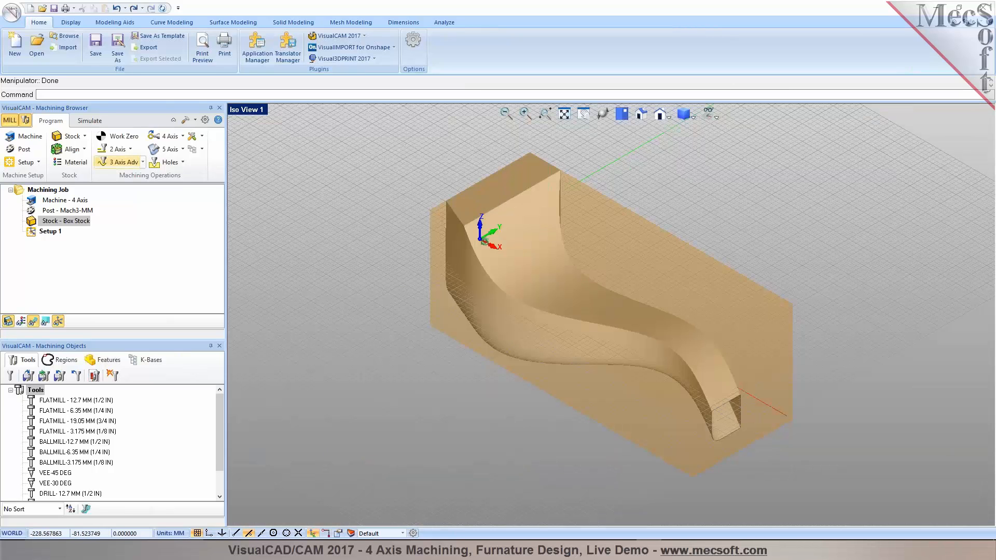
pyautogui.click(99, 125)
pyautogui.moveTo(477, 219); pyautogui.dragTo(472, 412, button='middle')
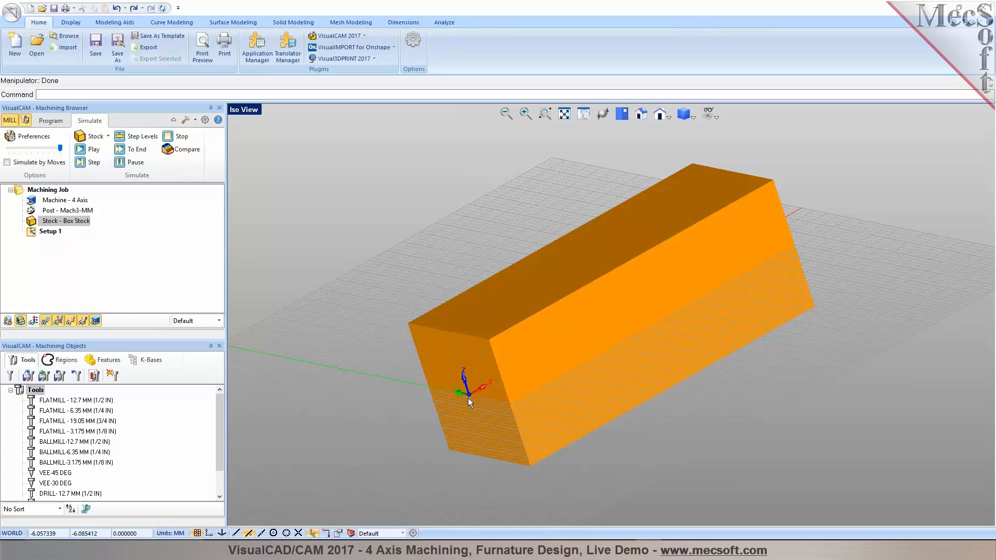
pyautogui.moveTo(592, 376); pyautogui.dragTo(492, 290, button='middle')
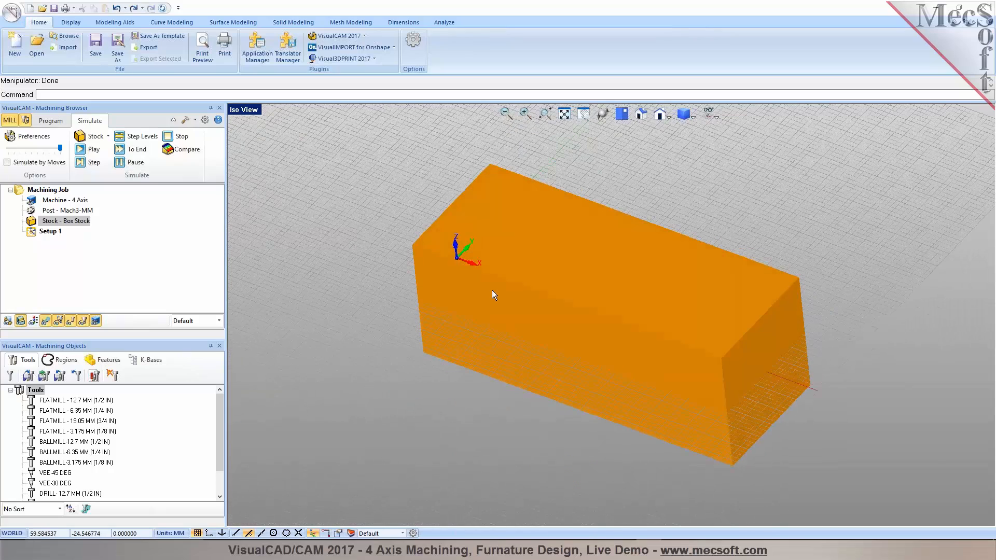
pyautogui.moveTo(582, 317)
pyautogui.mouseDown(button='middle')
pyautogui.moveTo(600, 302)
pyautogui.moveTo(592, 311)
pyautogui.mouseUp(button='middle')
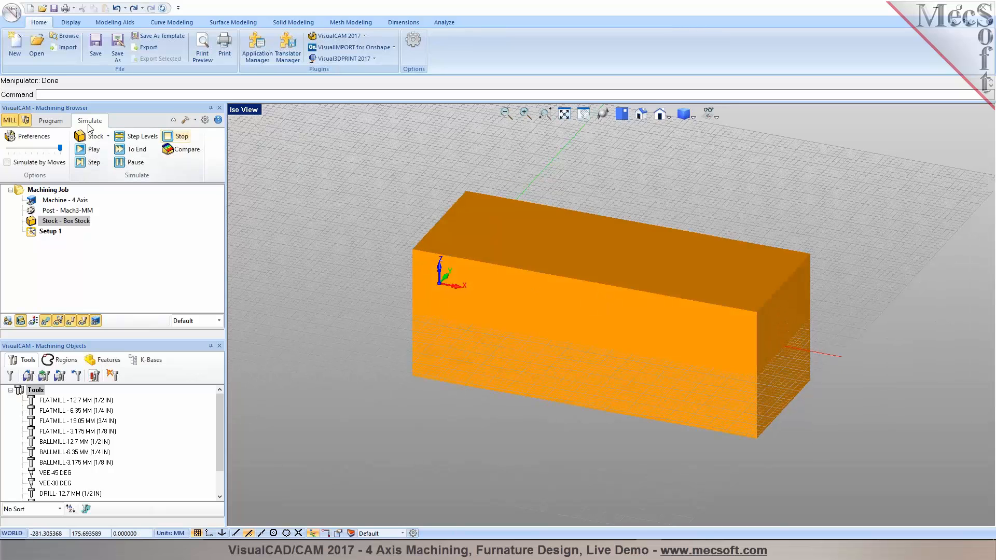
pyautogui.click(48, 121)
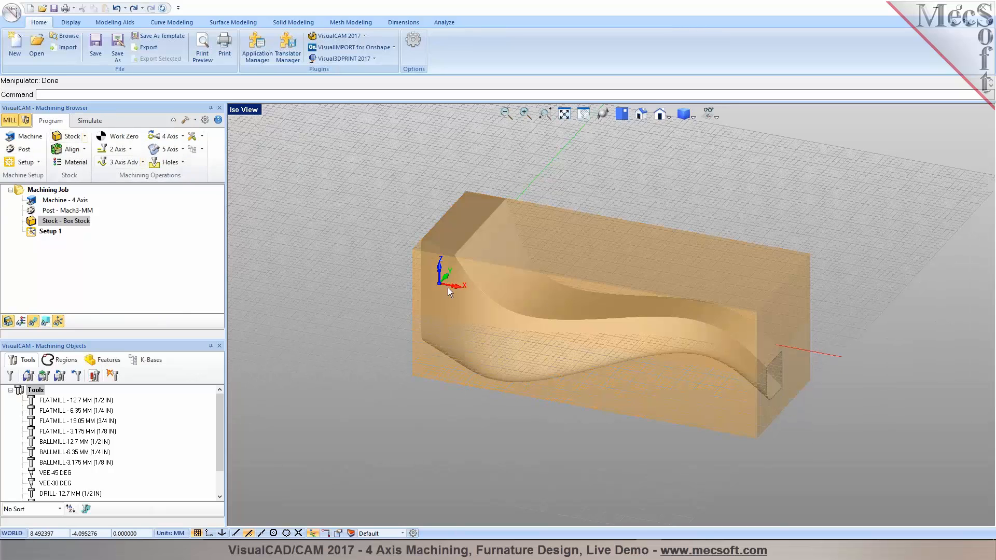
# Check the 4th-axis rotary center and rotary axis in the machine tool setup against the leg's wide end.
pyautogui.moveTo(478, 288); pyautogui.dragTo(347, 292, button='middle')
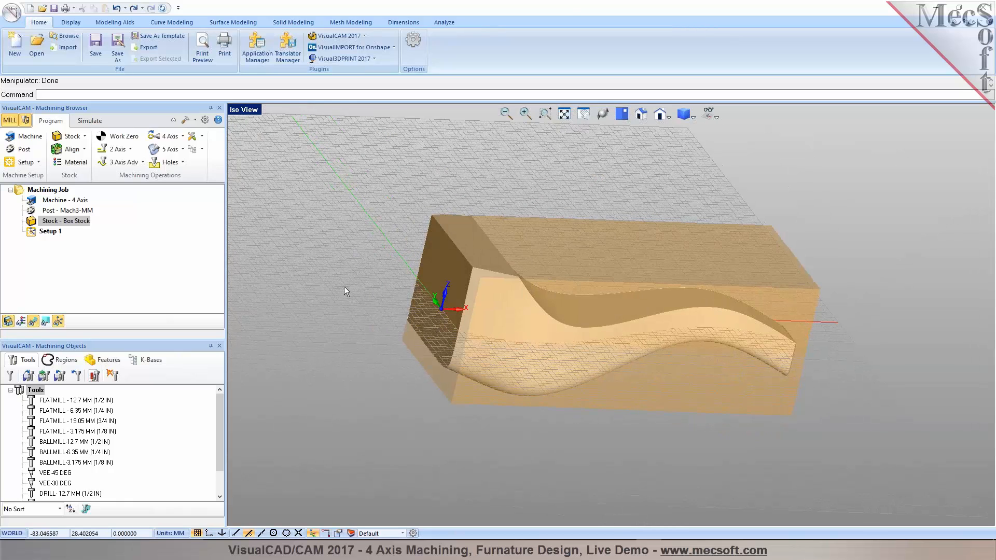
pyautogui.click(24, 136)
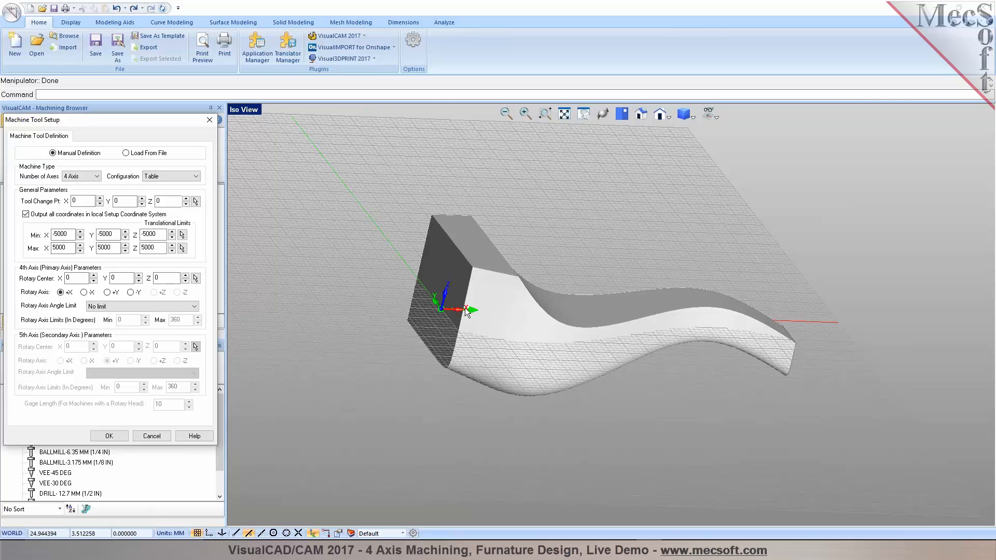
pyautogui.click(126, 436)
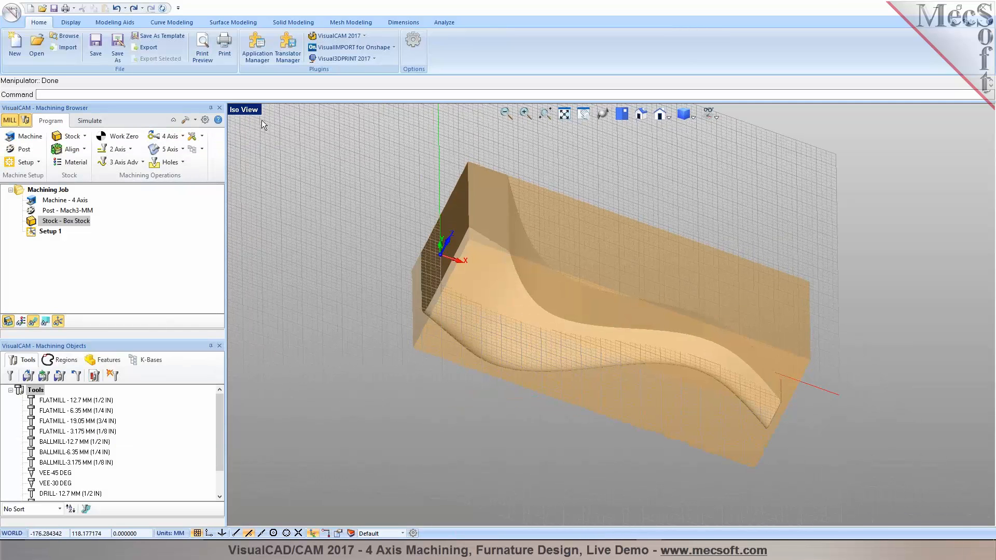
# Restore the four-viewport layout and save the machining job file.
pyautogui.click(244, 109)
pyautogui.click(285, 237)
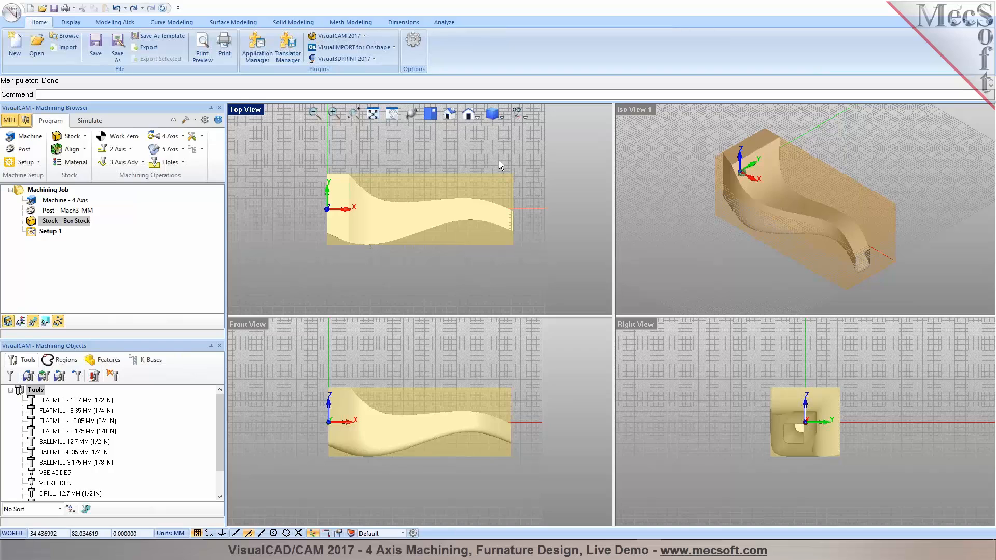
pyautogui.hotkey('ctrl', 's')
# Start a 3-axis Horizontal Roughing operation with the 12.7 mm flat mill and check its feeds, speeds and clearance plane.
pyautogui.click(685, 397)
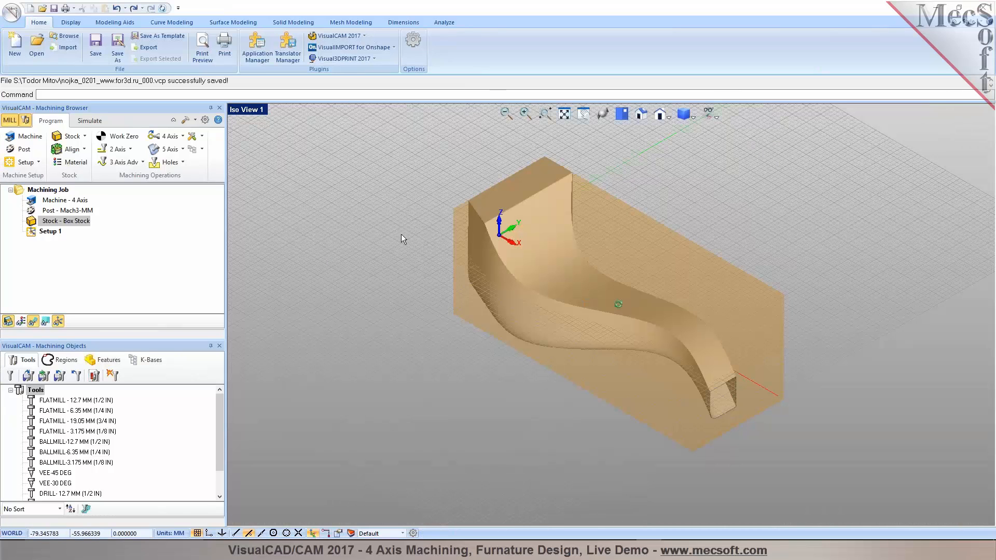
pyautogui.click(125, 162)
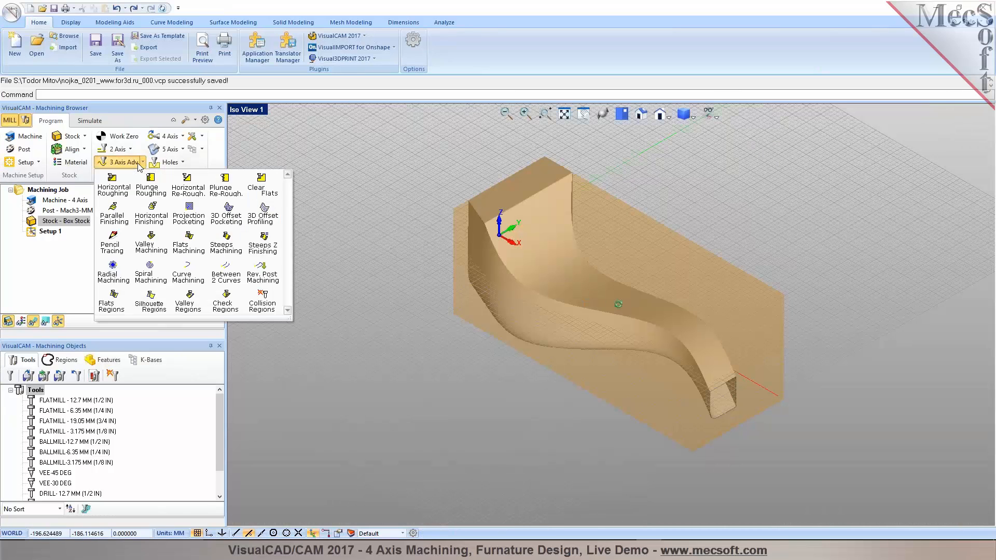
pyautogui.click(114, 191)
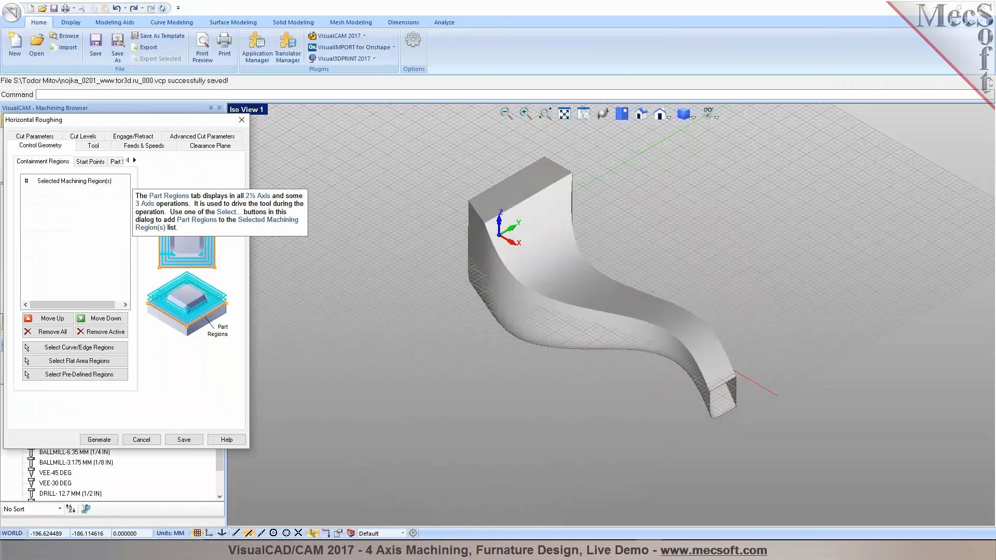
pyautogui.click(96, 147)
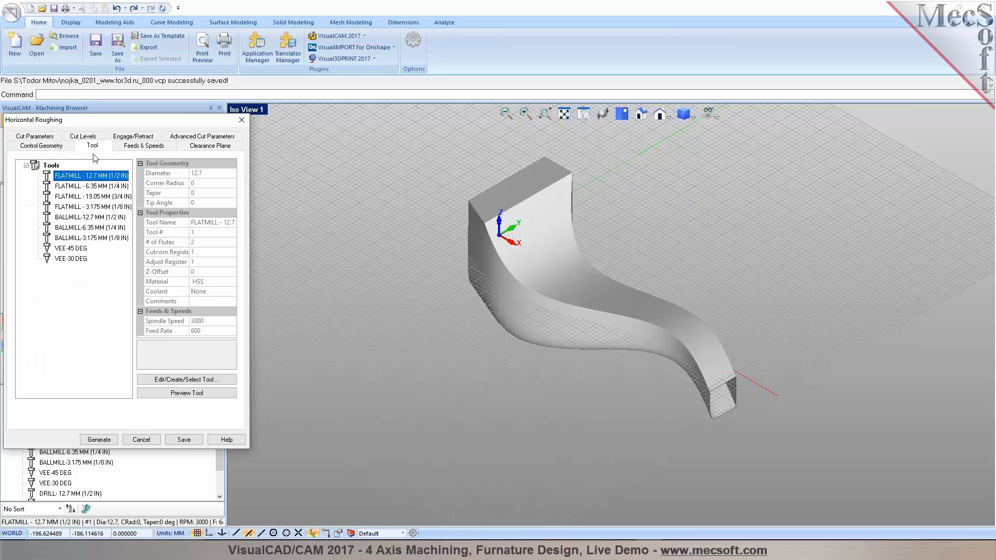
pyautogui.moveTo(51, 178)
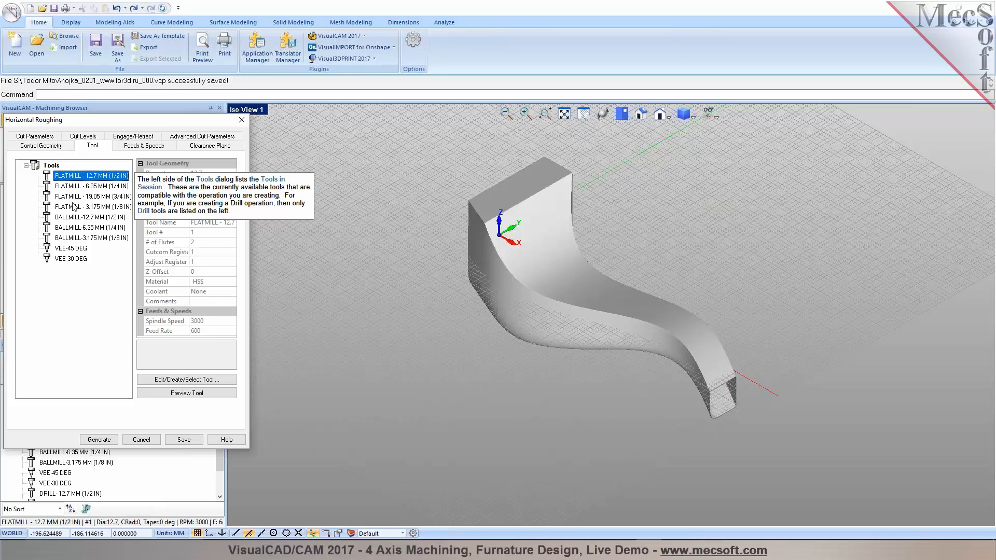
pyautogui.click(129, 147)
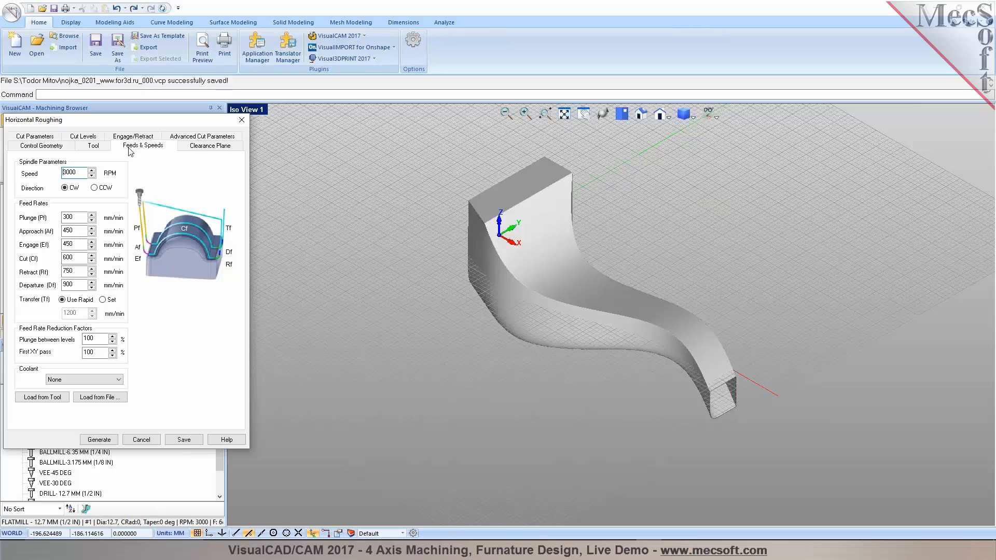
pyautogui.click(203, 150)
pyautogui.moveTo(657, 366)
pyautogui.mouseDown(button='middle')
pyautogui.moveTo(615, 326)
pyautogui.moveTo(661, 353)
pyautogui.moveTo(654, 363)
pyautogui.moveTo(667, 339)
pyautogui.moveTo(663, 351)
pyautogui.mouseUp(button='middle')
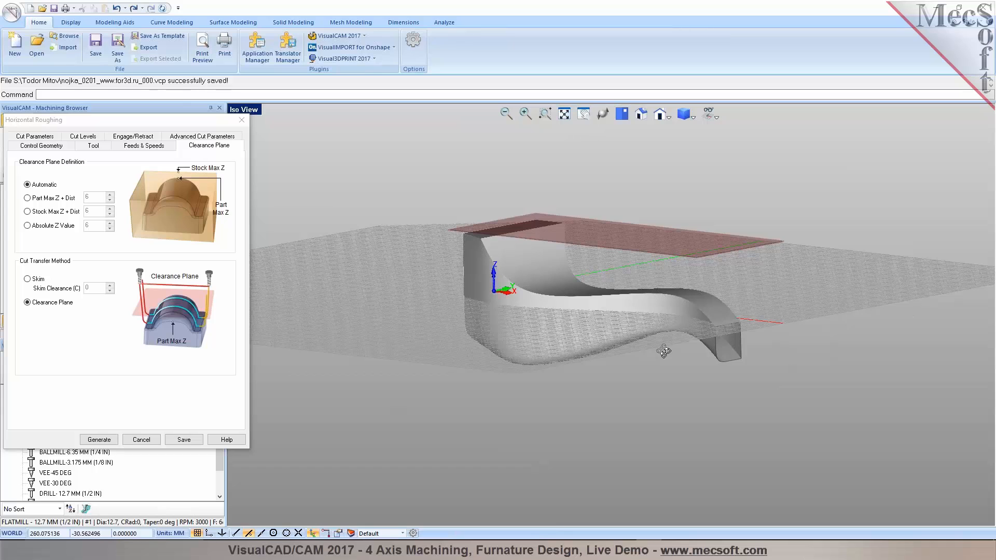
# Set the roughing's inward and outward tolerances to 0.05, the remaining stock to 0.5 and the stepover to 40% of the tool diameter.
pyautogui.click(42, 137)
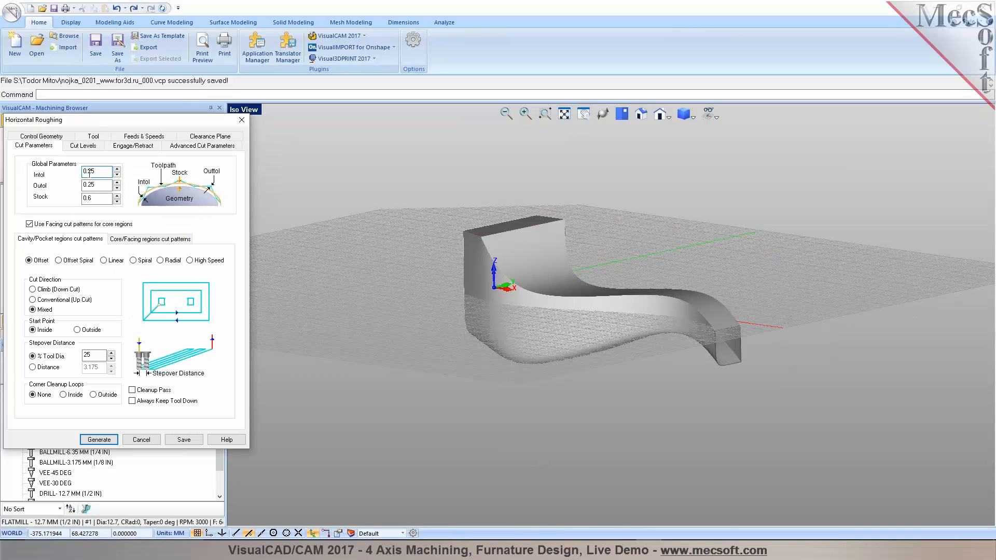
pyautogui.moveTo(90, 174)
pyautogui.write('0')
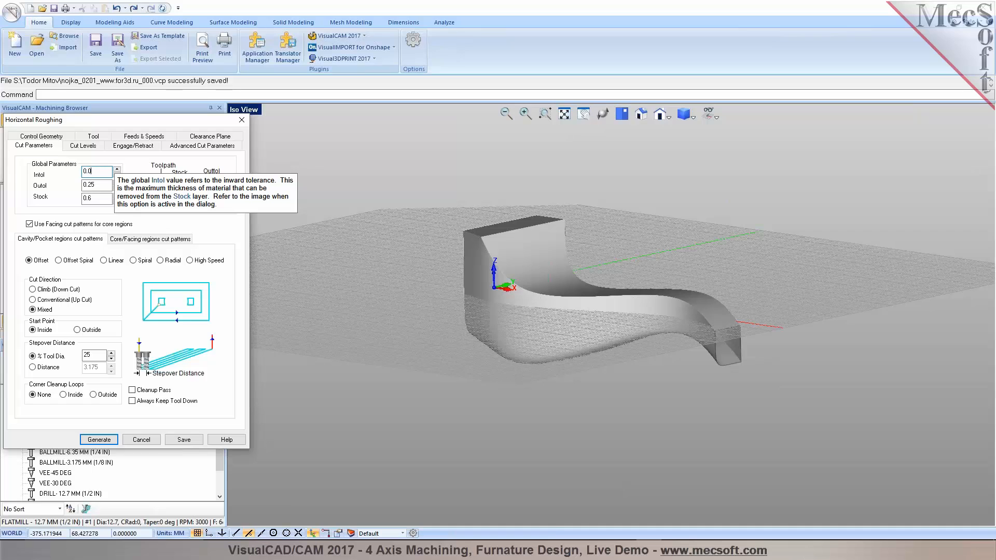
pyautogui.write('5')
pyautogui.press('Tab')
pyautogui.write('0')
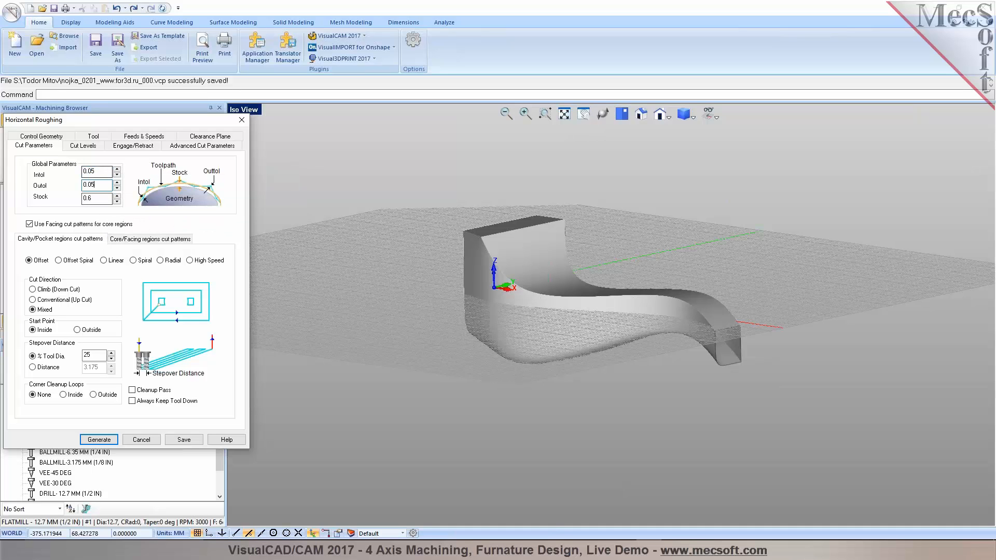
pyautogui.click(90, 202)
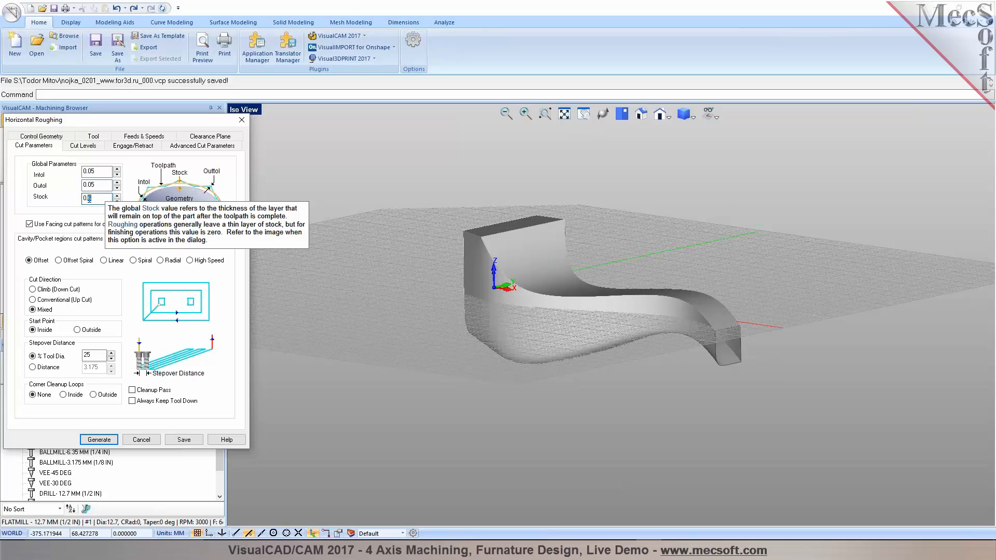
pyautogui.write('5')
pyautogui.moveTo(134, 266)
pyautogui.moveTo(96, 356); pyautogui.dragTo(70, 356)
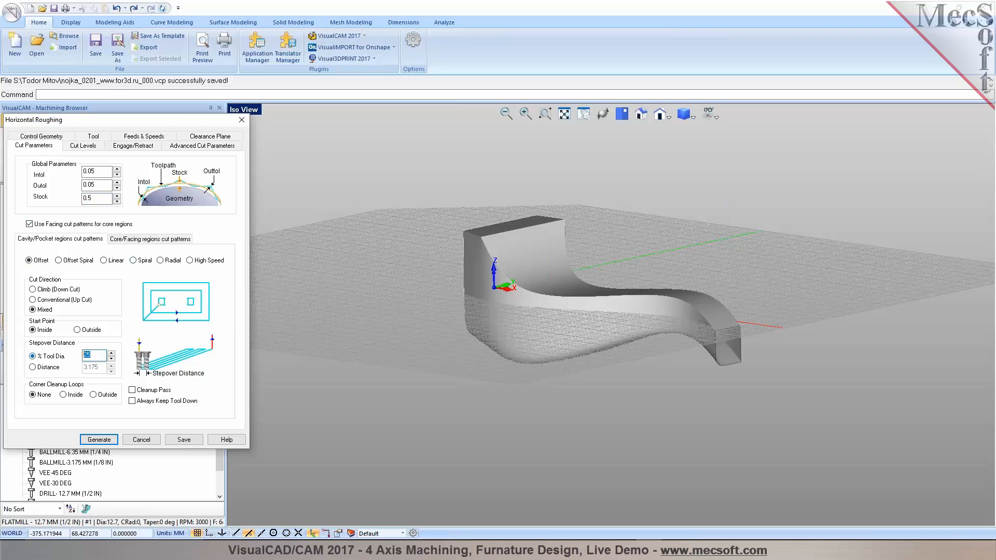
pyautogui.write('40')
# Enable the bottom cut level for the roughing and set it to -2.
pyautogui.click(83, 146)
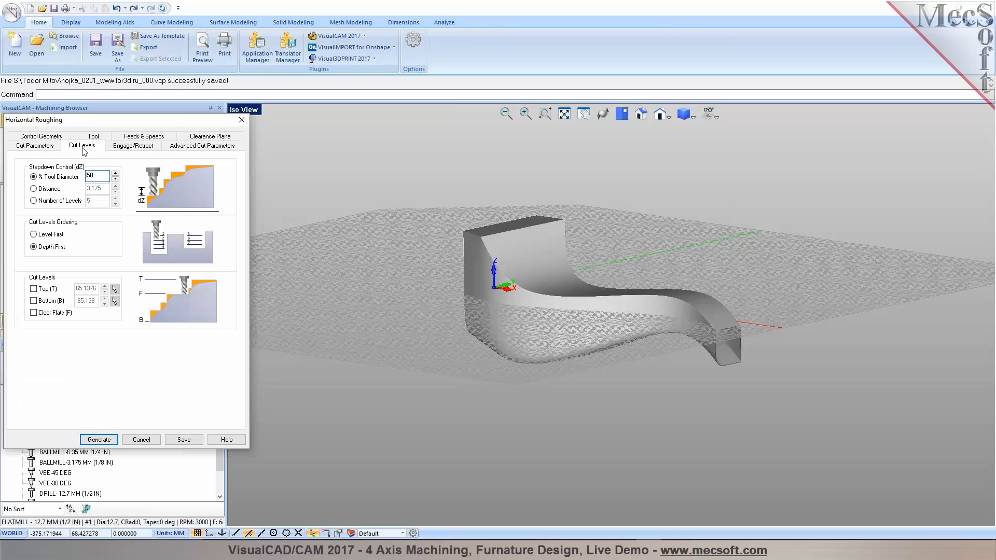
pyautogui.click(33, 301)
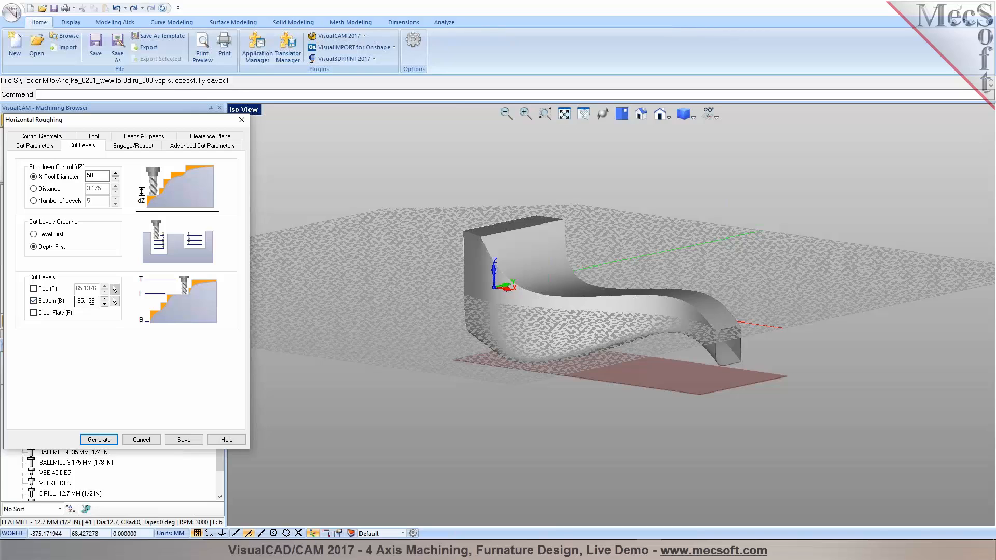
pyautogui.moveTo(91, 301); pyautogui.dragTo(74, 301)
pyautogui.write('0')
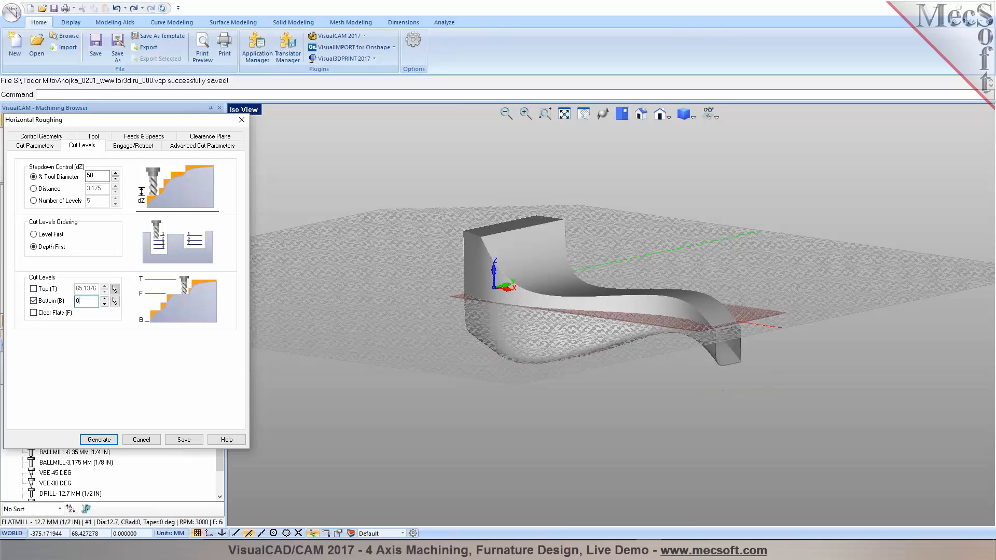
pyautogui.moveTo(617, 295); pyautogui.dragTo(639, 298, button='middle')
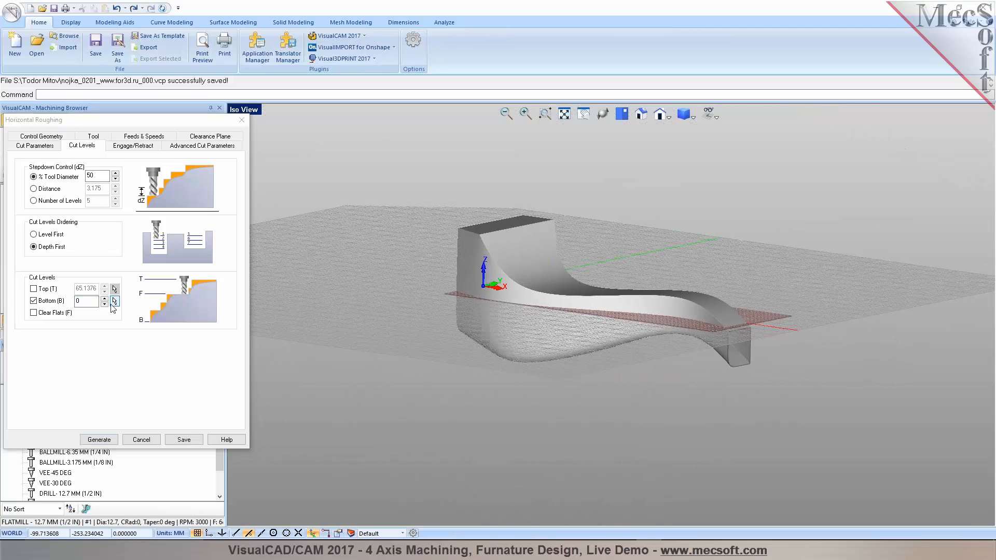
pyautogui.moveTo(86, 302); pyautogui.dragTo(76, 302)
pyautogui.write('-2')
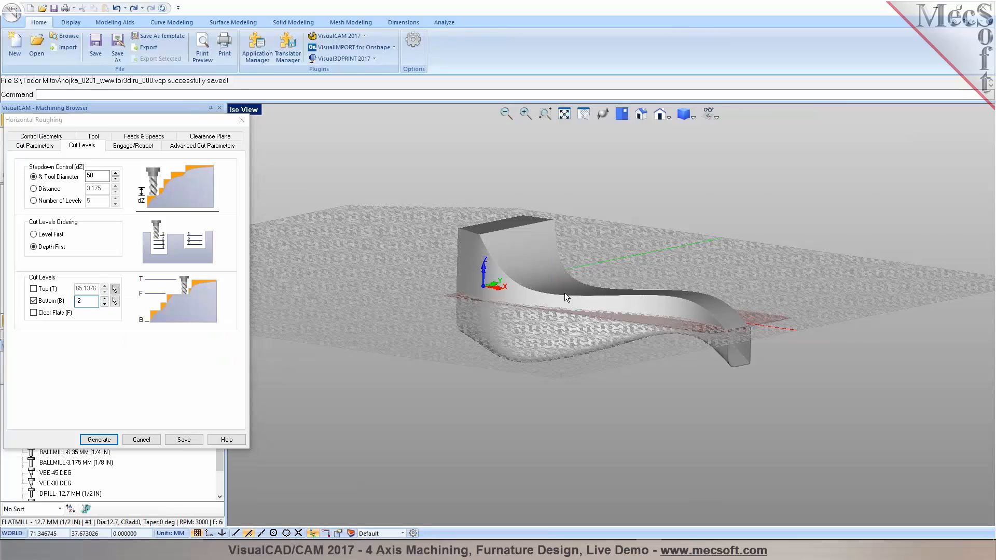
# Try lowering the bottom cut level to -3.6 while comparing its plane with the leg's narrow end.
pyautogui.moveTo(564, 293); pyautogui.dragTo(577, 326, button='middle')
pyautogui.scroll(7, 709, 345)
pyautogui.scroll(-5, 708, 344)
pyautogui.moveTo(770, 338); pyautogui.dragTo(644, 369, button='middle')
pyautogui.click(104, 305)
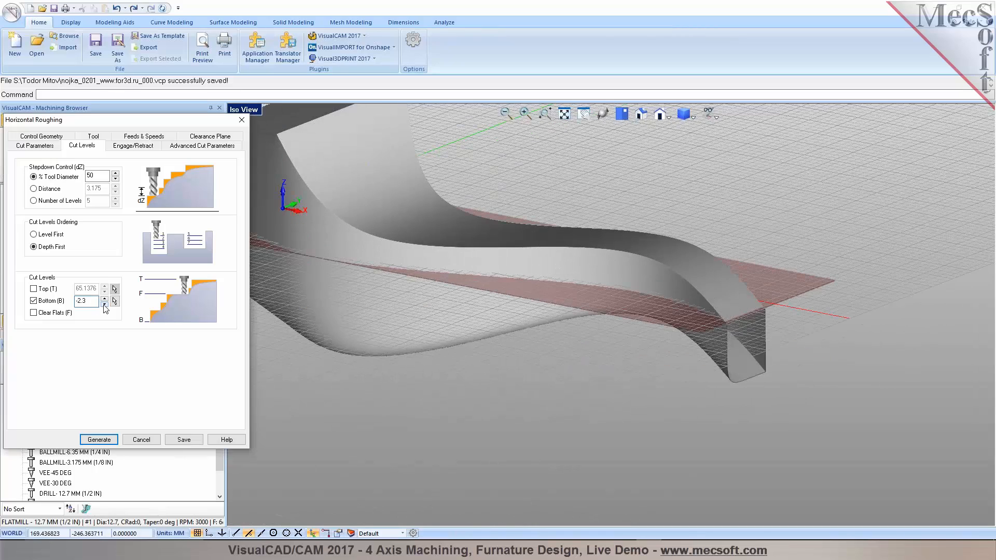
pyautogui.click(105, 305)
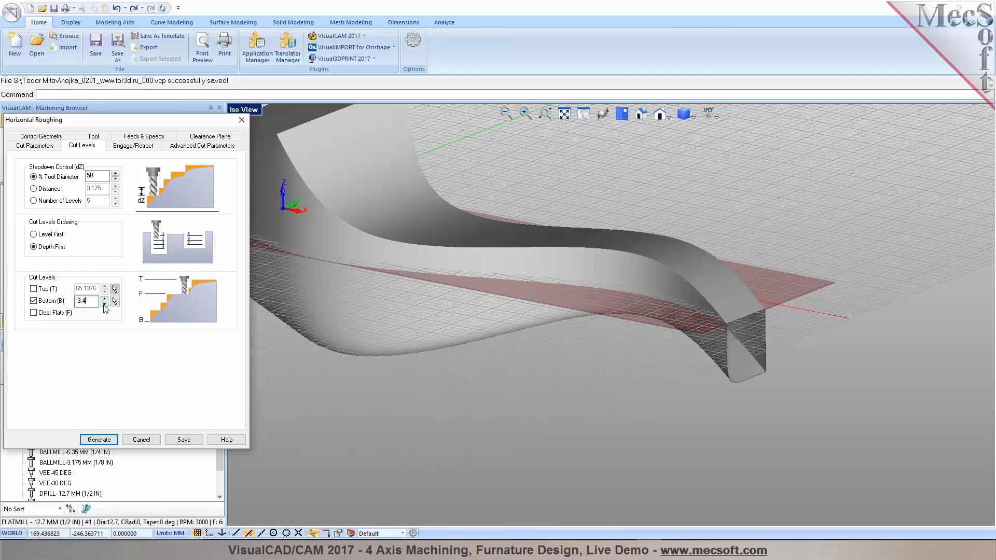
pyautogui.scroll(3, 643, 340)
pyautogui.scroll(4, 777, 331)
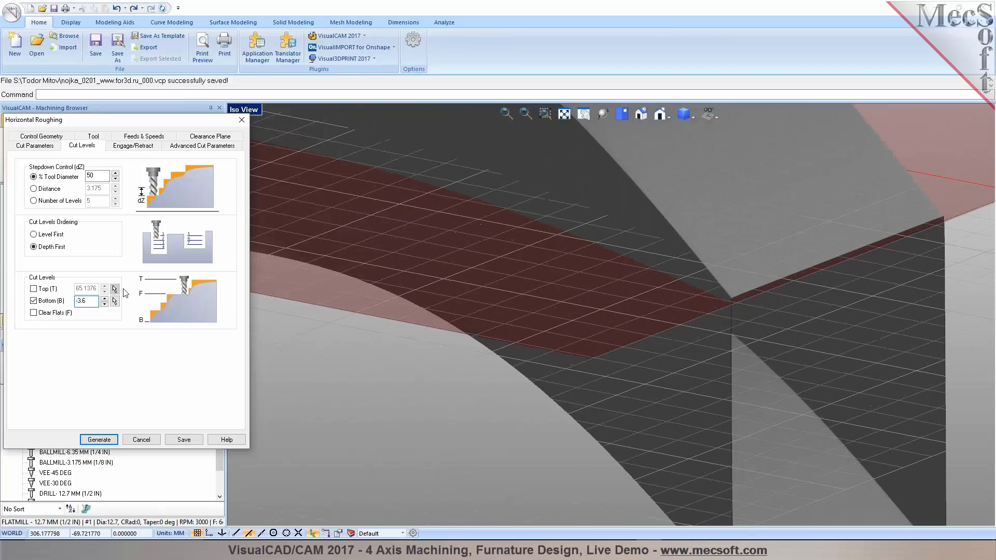
# Pick the bottom cut level from a point on the upper edge of the leg's narrow end face.
pyautogui.click(114, 301)
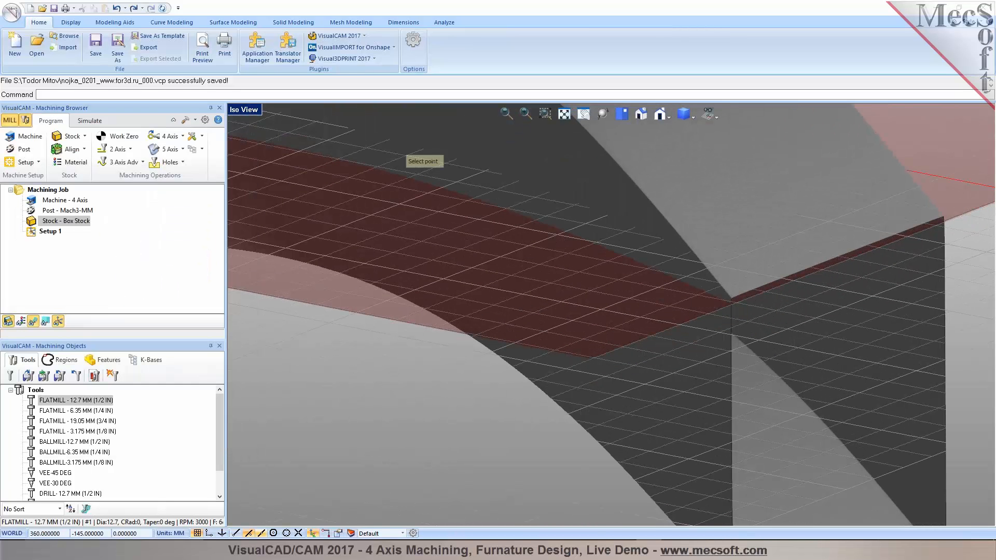
pyautogui.click(764, 286)
pyautogui.scroll(-3, 760, 295)
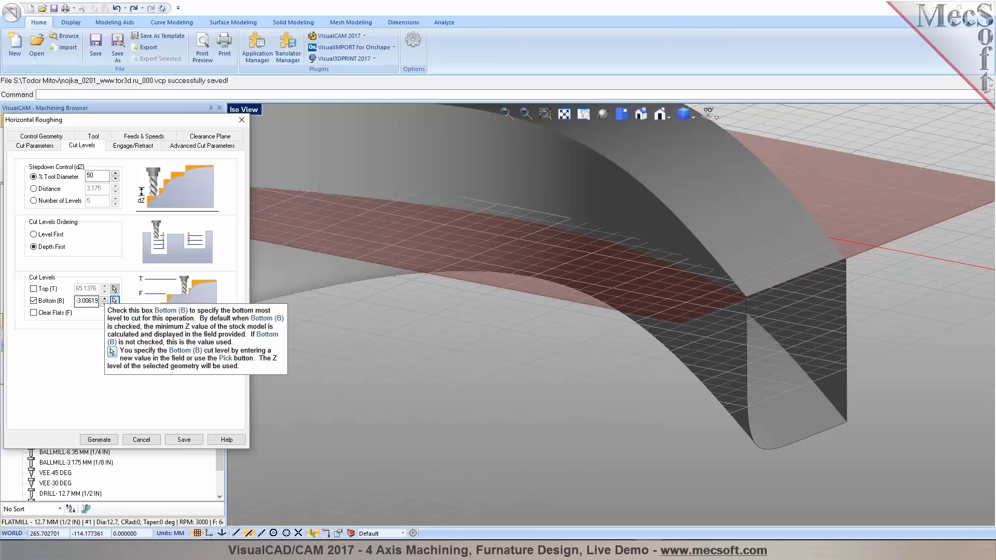
pyautogui.scroll(-5, 686, 381)
pyautogui.moveTo(535, 368)
pyautogui.mouseDown(button='middle')
pyautogui.moveTo(506, 374)
pyautogui.moveTo(529, 367)
pyautogui.moveTo(524, 360)
pyautogui.mouseUp(button='middle')
# Check the engage/retract, tolerance and arc fitting settings, and generate the Horizontal Roughing toolpath.
pyautogui.click(133, 146)
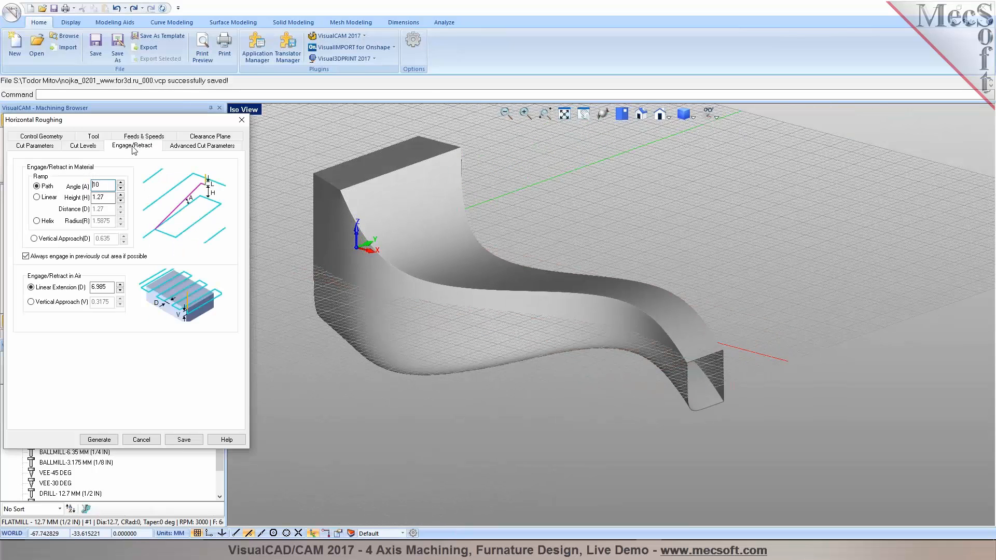
pyautogui.click(183, 146)
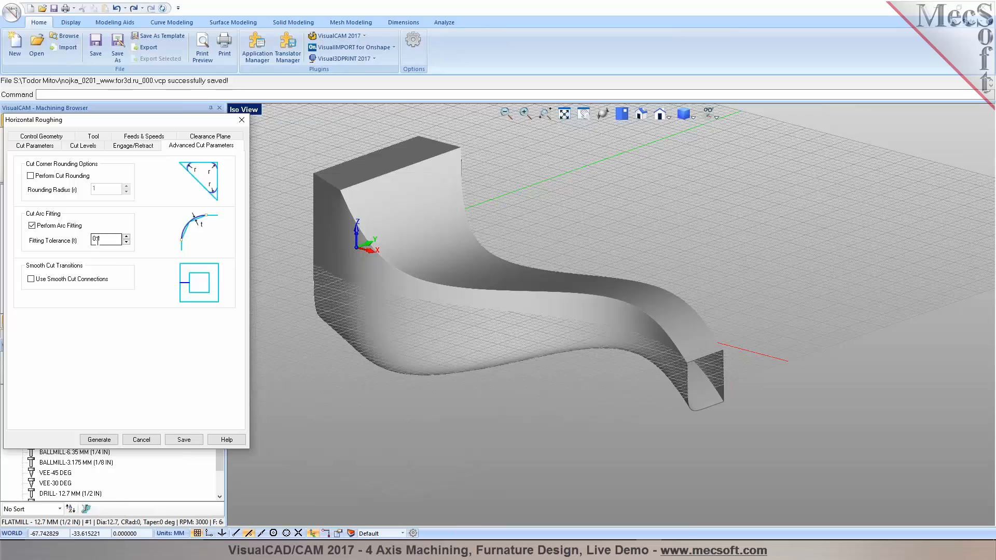
pyautogui.click(46, 147)
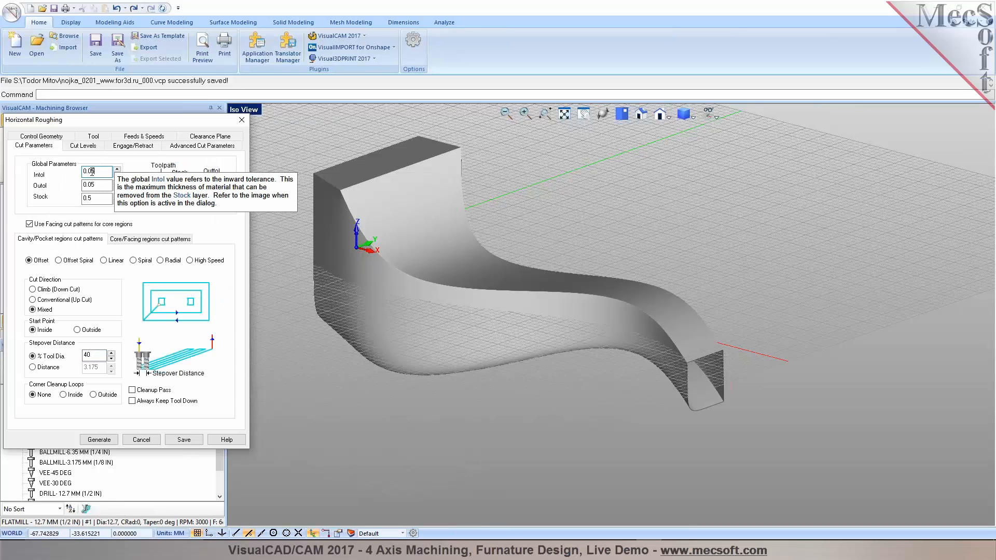
pyautogui.click(214, 146)
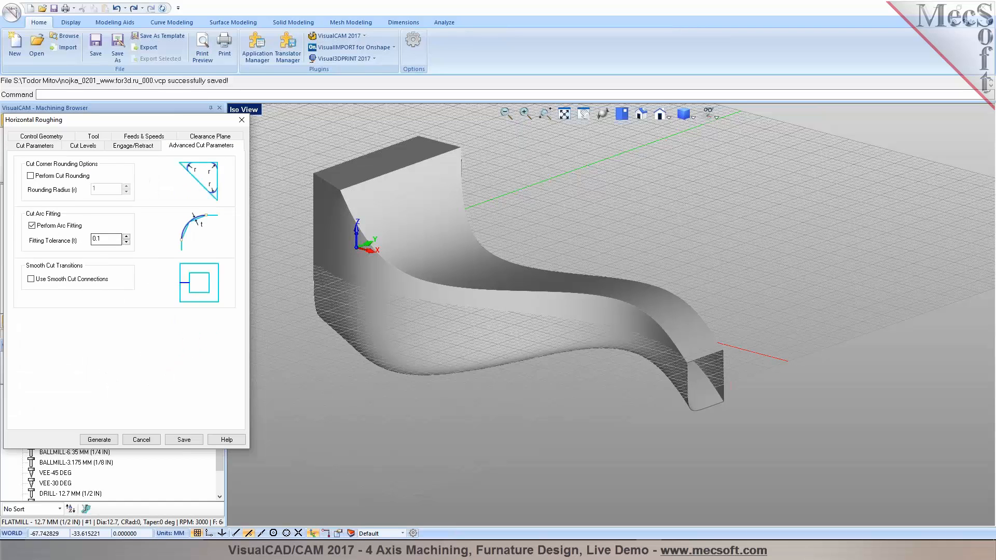
pyautogui.moveTo(112, 239)
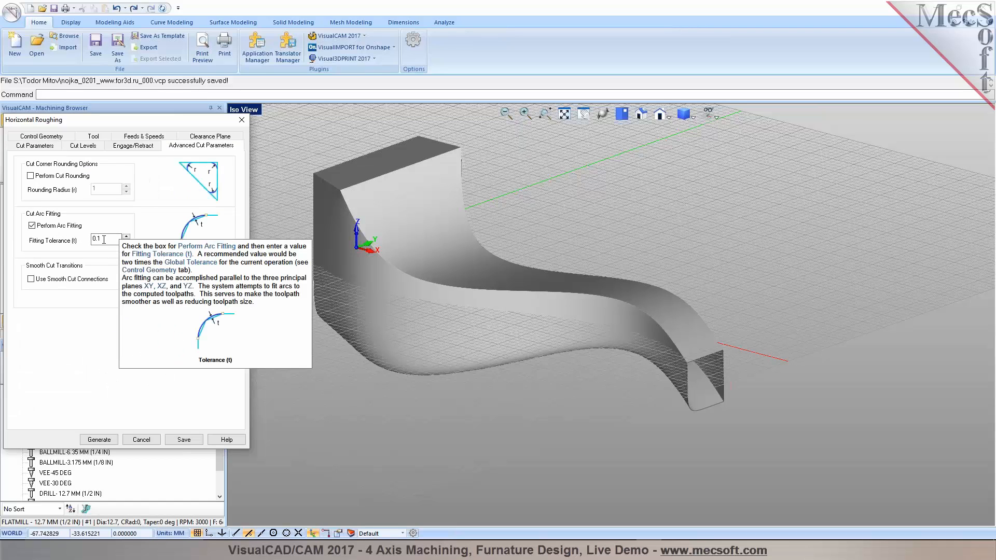
pyautogui.click(99, 439)
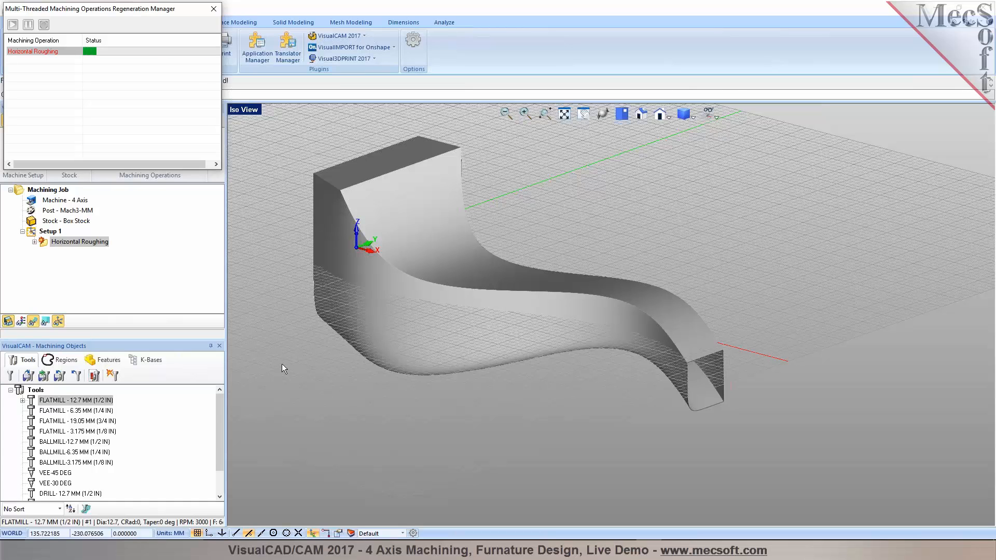
# Hide the construction grid around the leg and its roughing toolpath.
pyautogui.moveTo(509, 265)
pyautogui.mouseDown(button='middle')
pyautogui.moveTo(512, 273)
pyautogui.moveTo(511, 257)
pyautogui.mouseUp(button='middle')
pyautogui.click(716, 117)
pyautogui.click(755, 129)
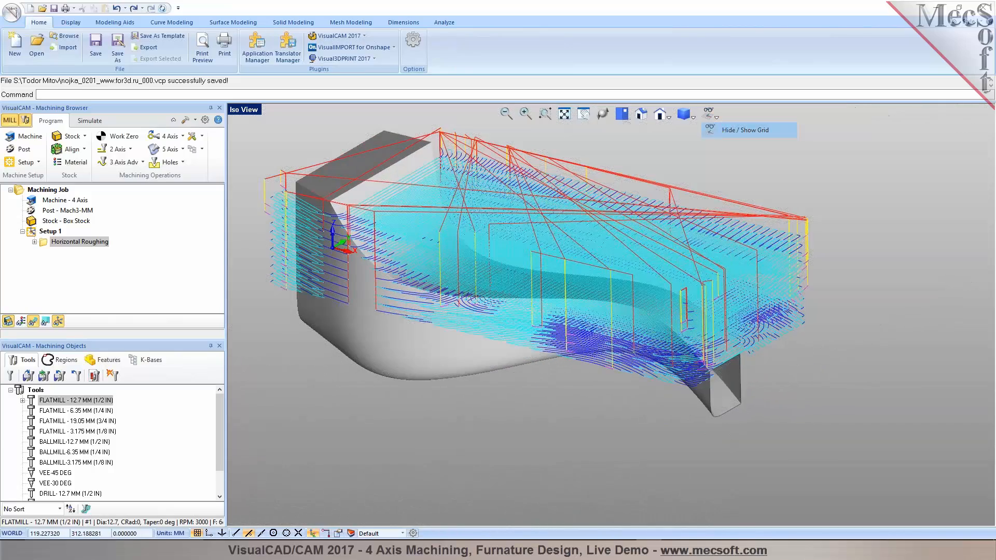
pyautogui.scroll(-3, 628, 318)
# Simulate the Horizontal Roughing on the box stock and run the material removal through to the end.
pyautogui.click(92, 122)
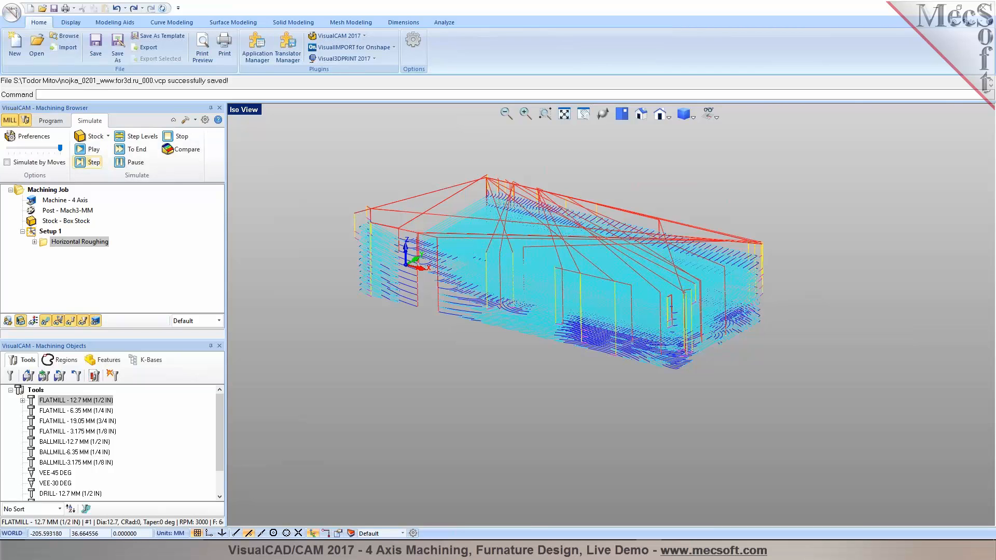
pyautogui.click(81, 150)
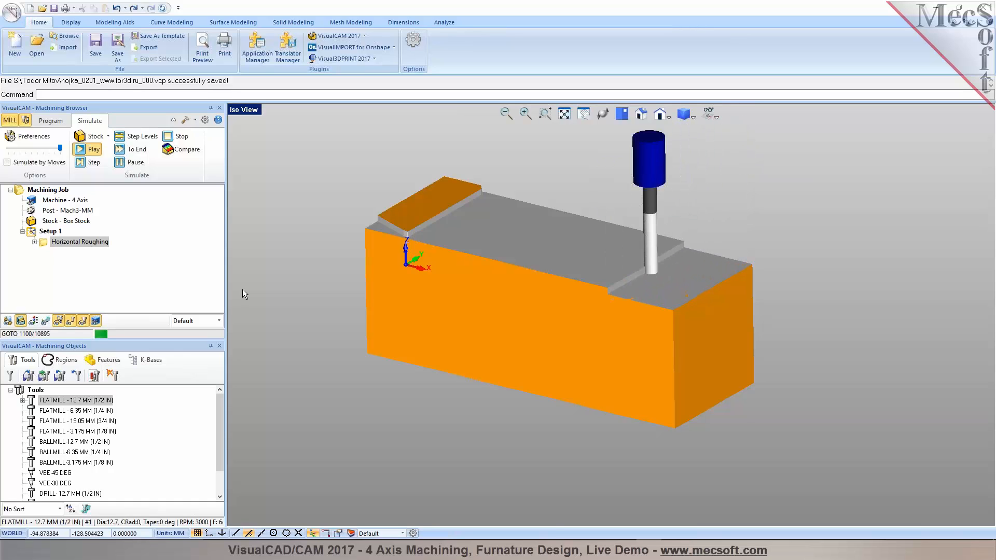
pyautogui.click(131, 150)
pyautogui.moveTo(588, 259)
pyautogui.mouseDown(button='right')
pyautogui.moveTo(596, 302)
pyautogui.moveTo(592, 259)
pyautogui.moveTo(597, 299)
pyautogui.moveTo(595, 265)
pyautogui.moveTo(607, 260)
pyautogui.moveTo(583, 262)
pyautogui.moveTo(593, 260)
pyautogui.mouseUp(button='right')
# Add a second setup that rotates the table 180 degrees counter clockwise.
pyautogui.click(51, 121)
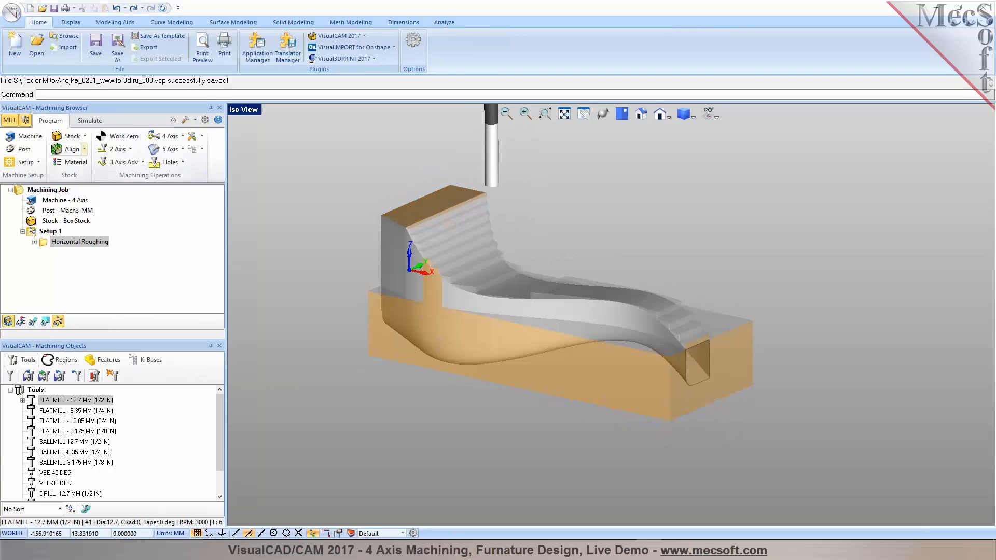
pyautogui.click(38, 162)
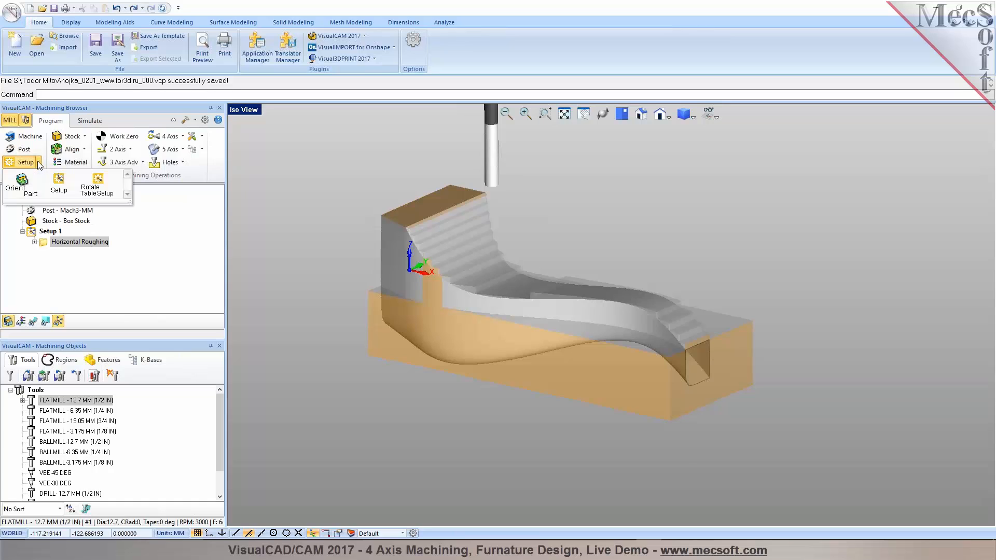
pyautogui.click(94, 190)
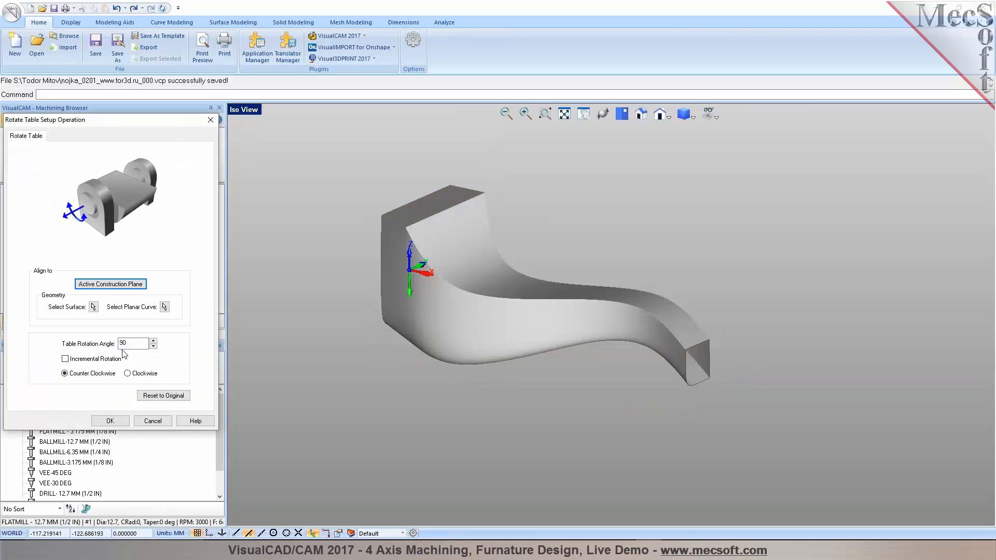
pyautogui.write('180')
pyautogui.click(110, 421)
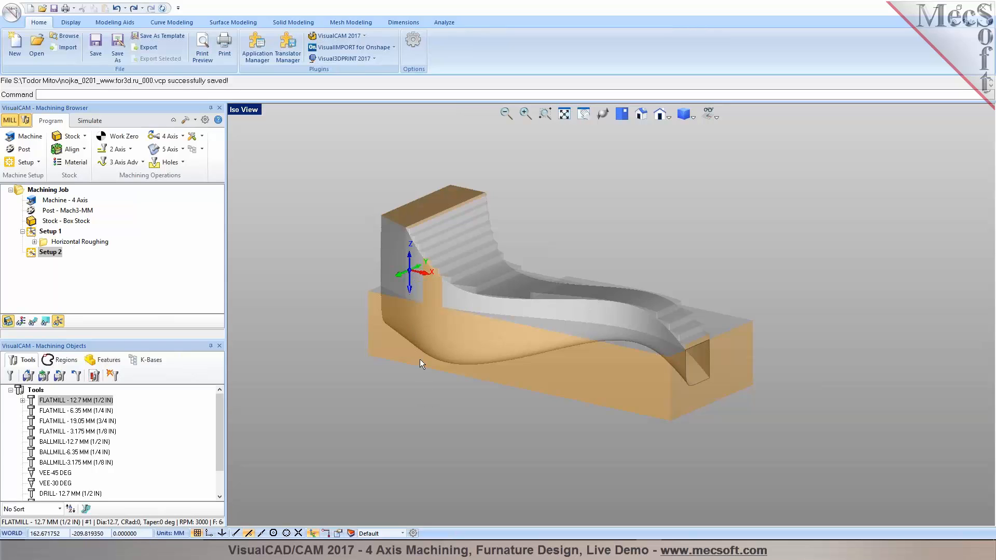
# Hide the world coordinate system labels so only the setup axes show on the leg.
pyautogui.moveTo(419, 402)
pyautogui.mouseDown(button='middle')
pyautogui.moveTo(438, 391)
pyautogui.moveTo(456, 414)
pyautogui.moveTo(471, 360)
pyautogui.moveTo(524, 298)
pyautogui.moveTo(498, 262)
pyautogui.moveTo(469, 247)
pyautogui.mouseUp(button='middle')
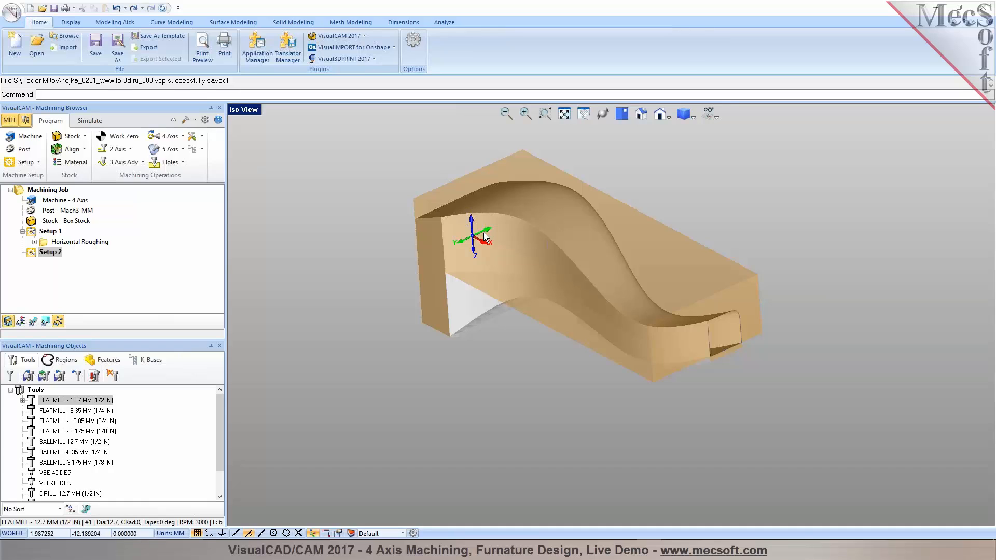
pyautogui.click(714, 116)
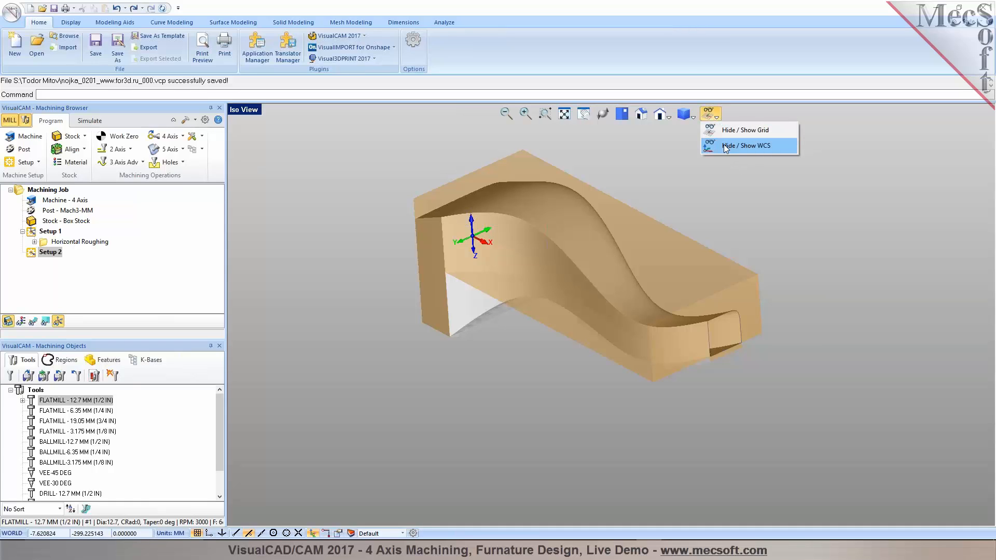
pyautogui.click(749, 146)
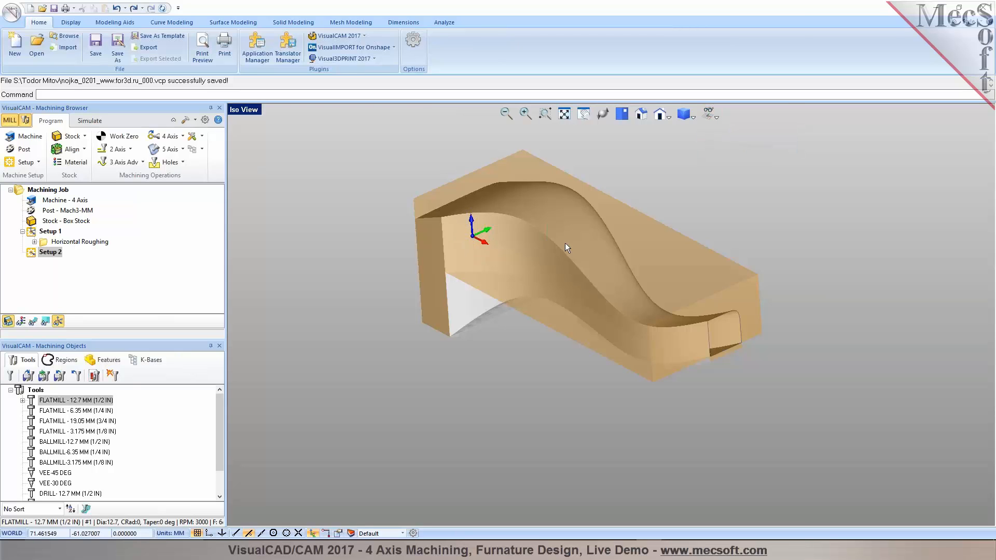
# Compare the part orientation in Setup 1 and Setup 2, and check the Setup 2 table rotation settings.
pyautogui.click(45, 233)
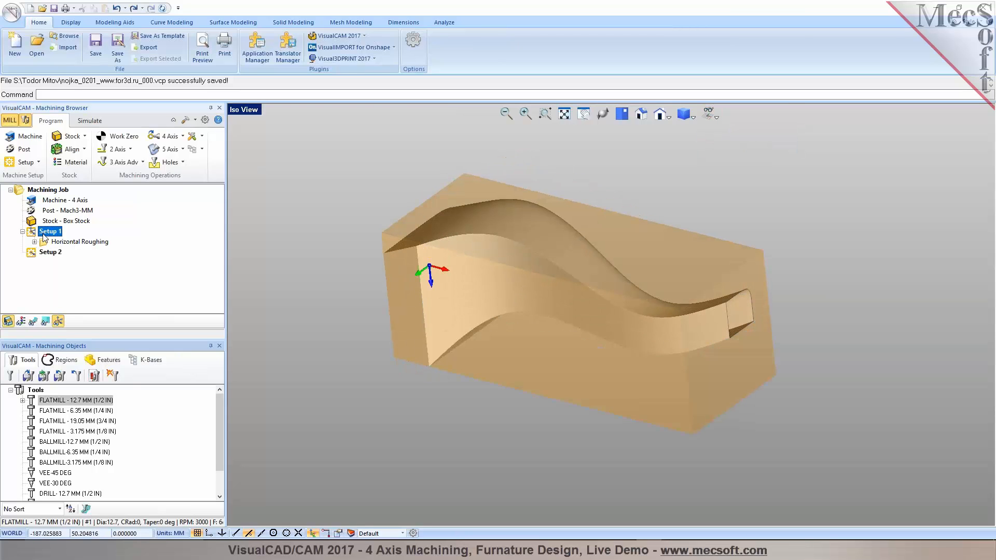
pyautogui.moveTo(471, 254); pyautogui.dragTo(493, 366, button='middle')
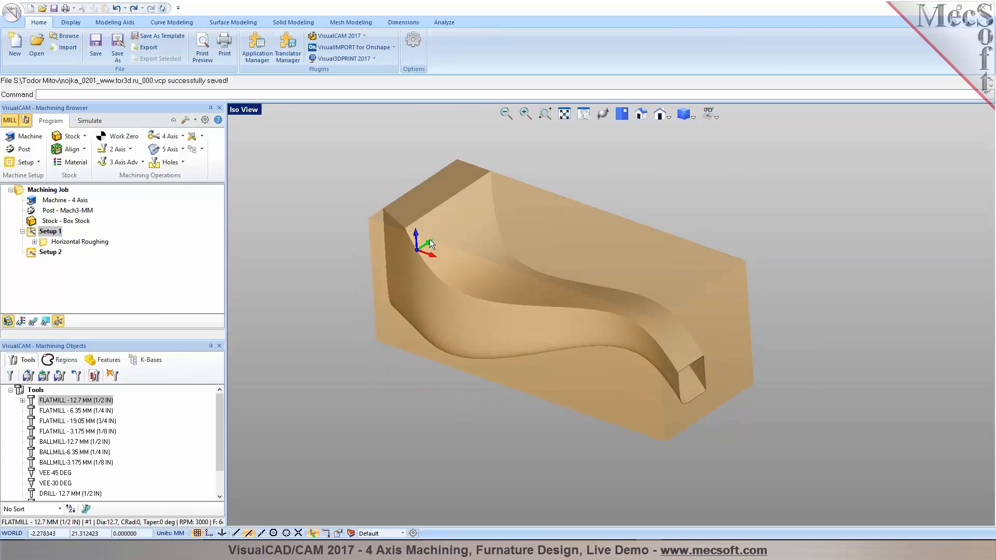
pyautogui.click(54, 254)
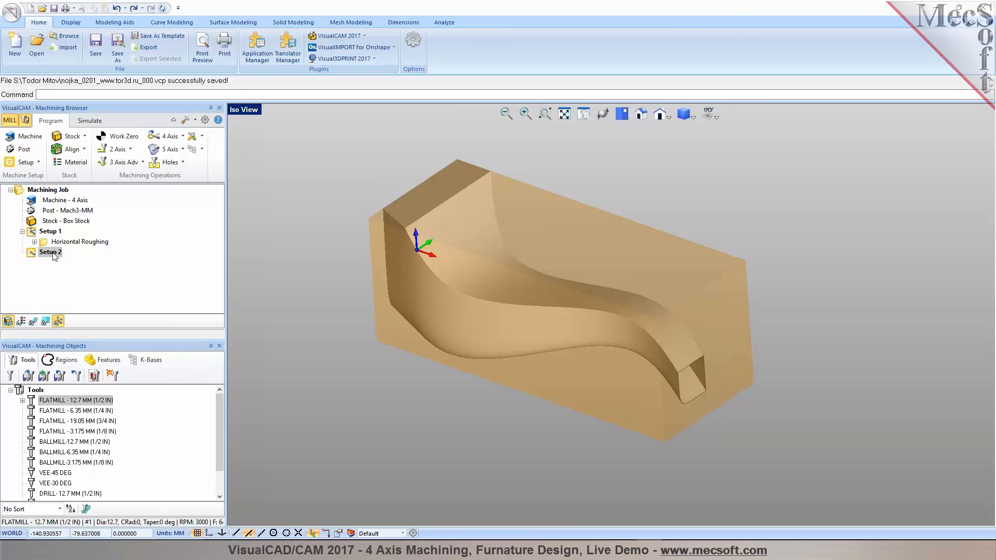
pyautogui.doubleClick(36, 254)
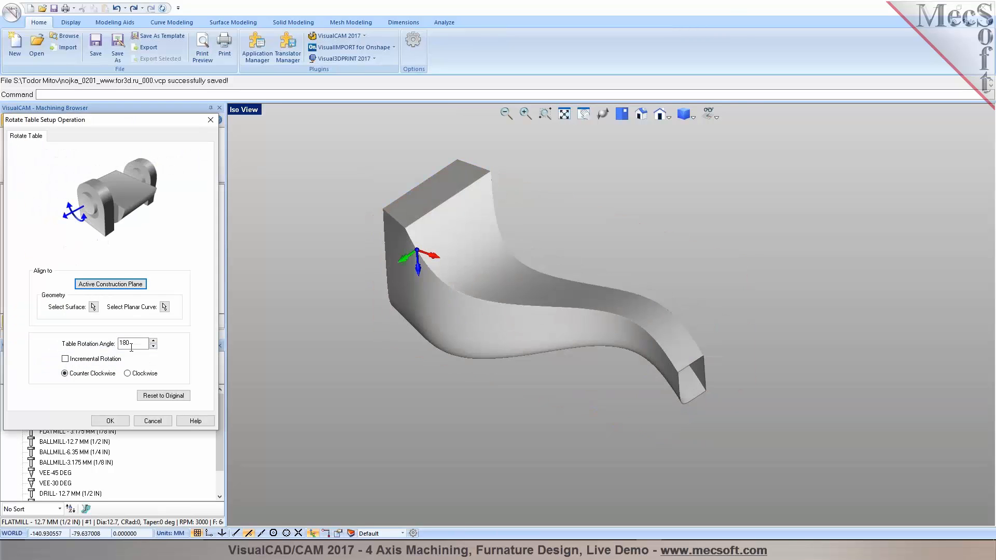
pyautogui.click(149, 422)
pyautogui.moveTo(559, 428); pyautogui.dragTo(556, 306, button='middle')
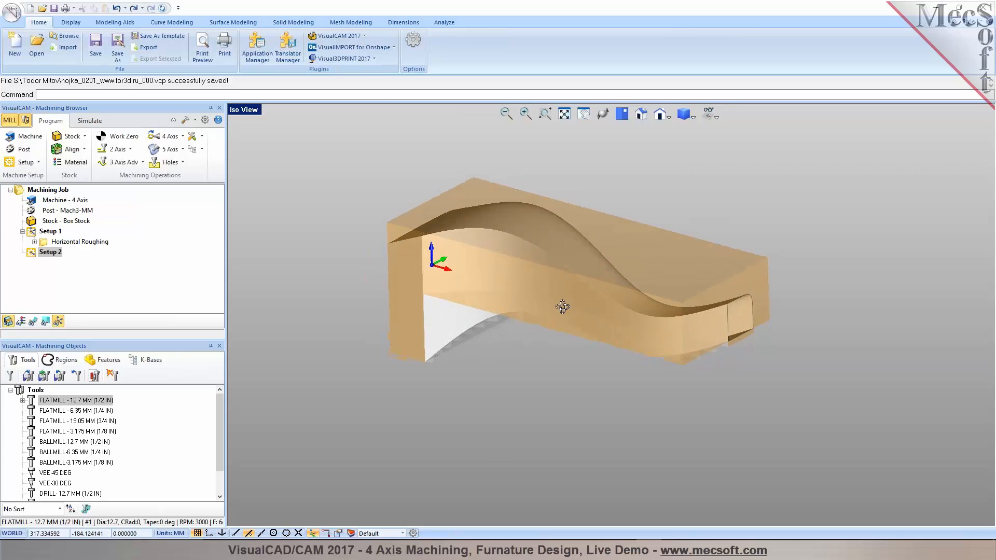
# Copy the Horizontal Roughing operation from Setup 1 into Setup 2 and expand Setup 2.
pyautogui.click(62, 242)
pyautogui.rightClick(62, 242)
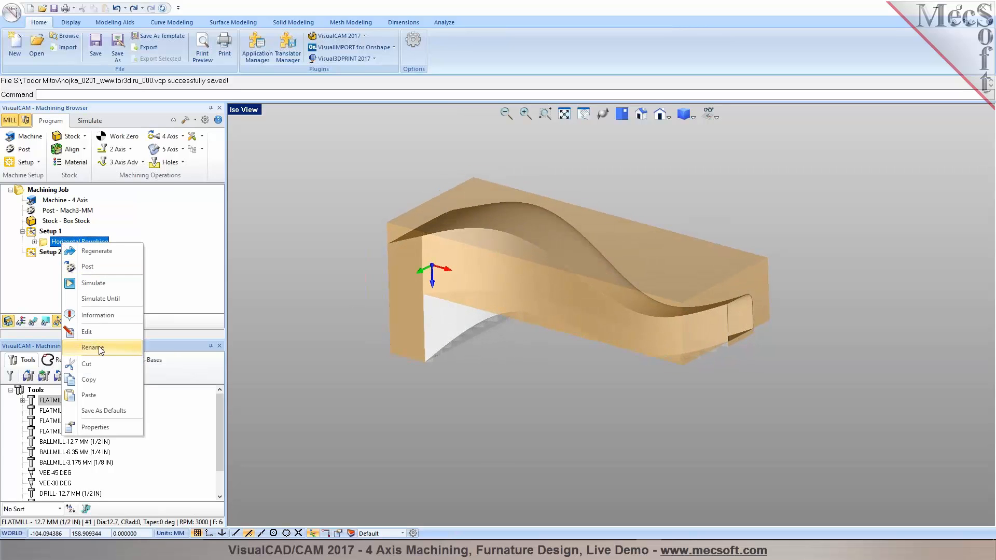
pyautogui.click(90, 380)
pyautogui.click(48, 257)
pyautogui.rightClick(48, 257)
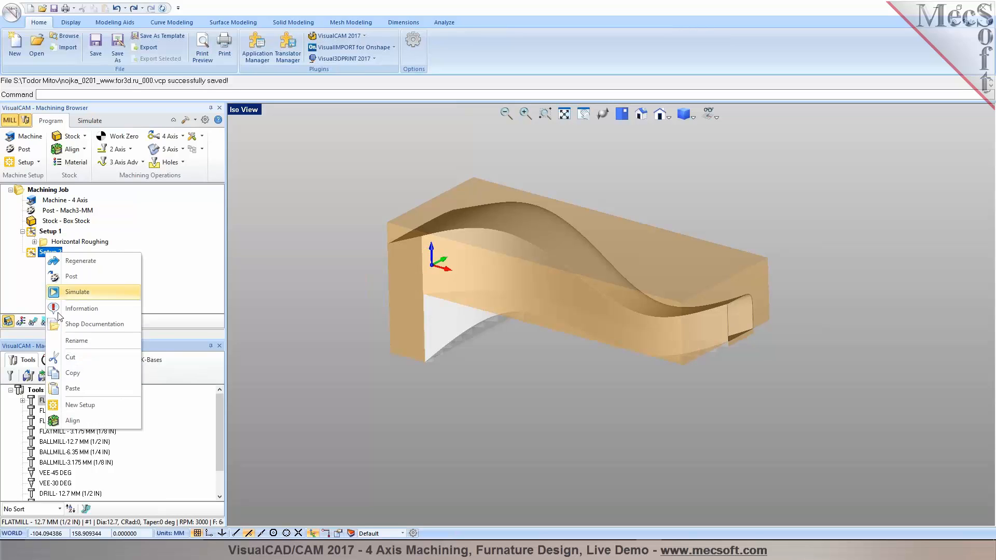
pyautogui.click(78, 389)
pyautogui.click(22, 254)
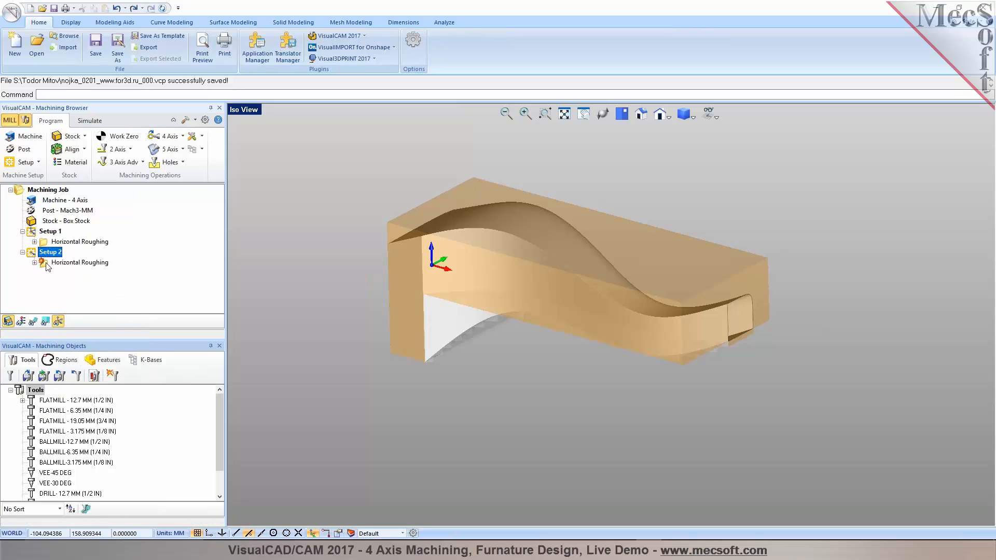
# Adjust the bottom cut level of Setup 2's Horizontal Roughing, generate the operation and turn on the toolpath display.
pyautogui.doubleClick(47, 264)
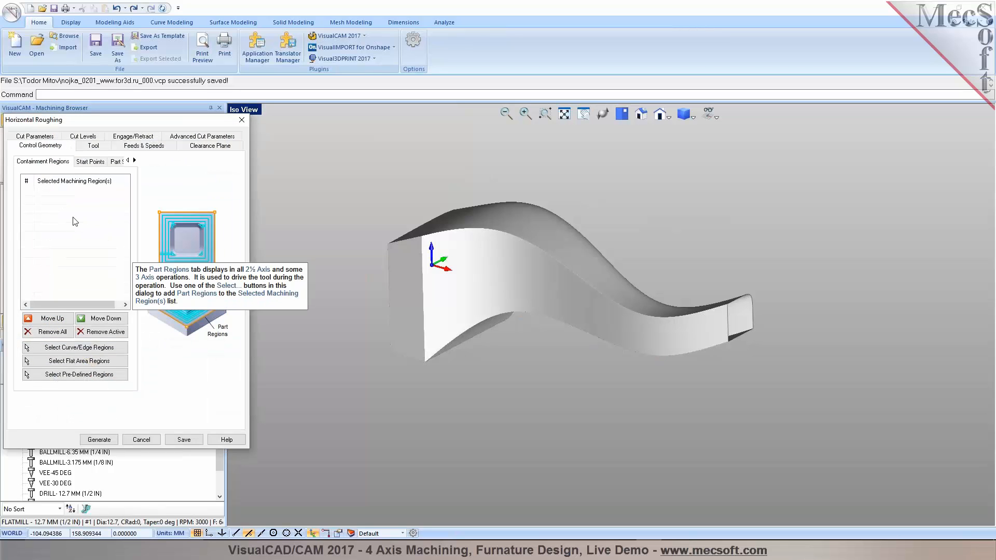
pyautogui.click(83, 136)
pyautogui.moveTo(598, 291)
pyautogui.mouseDown(button='right')
pyautogui.moveTo(596, 207)
pyautogui.moveTo(527, 296)
pyautogui.moveTo(585, 305)
pyautogui.moveTo(587, 283)
pyautogui.mouseUp(button='right')
pyautogui.click(104, 299)
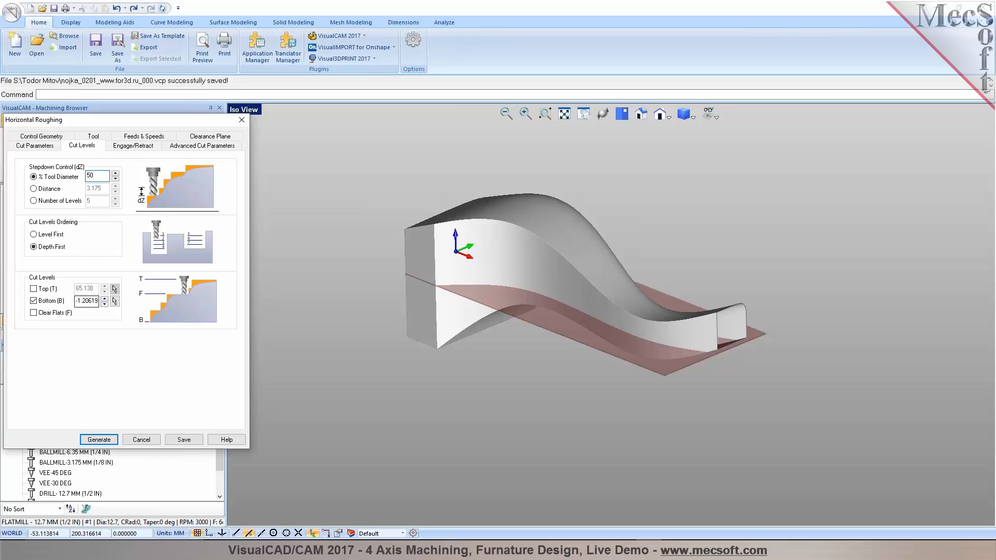
pyautogui.write('0')
pyautogui.click(98, 439)
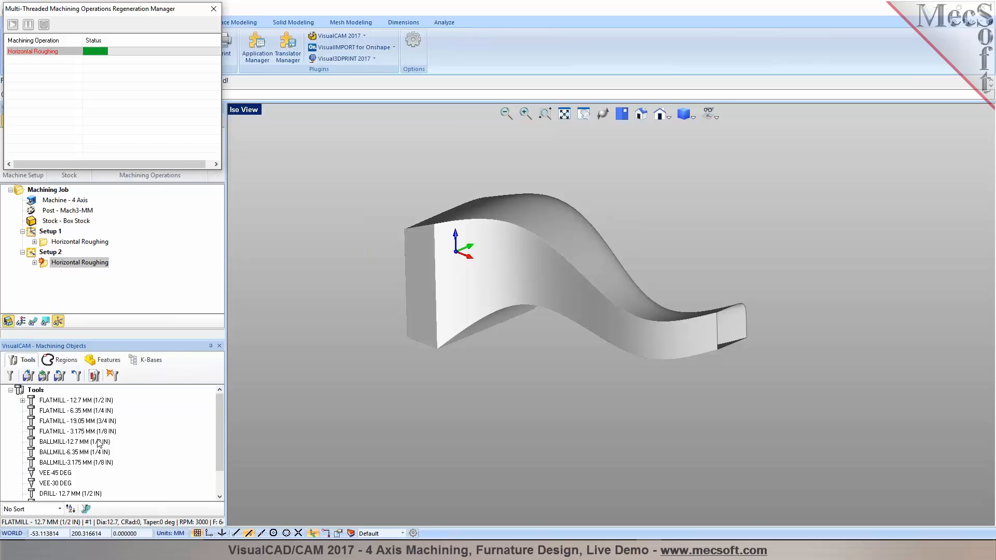
pyautogui.click(34, 322)
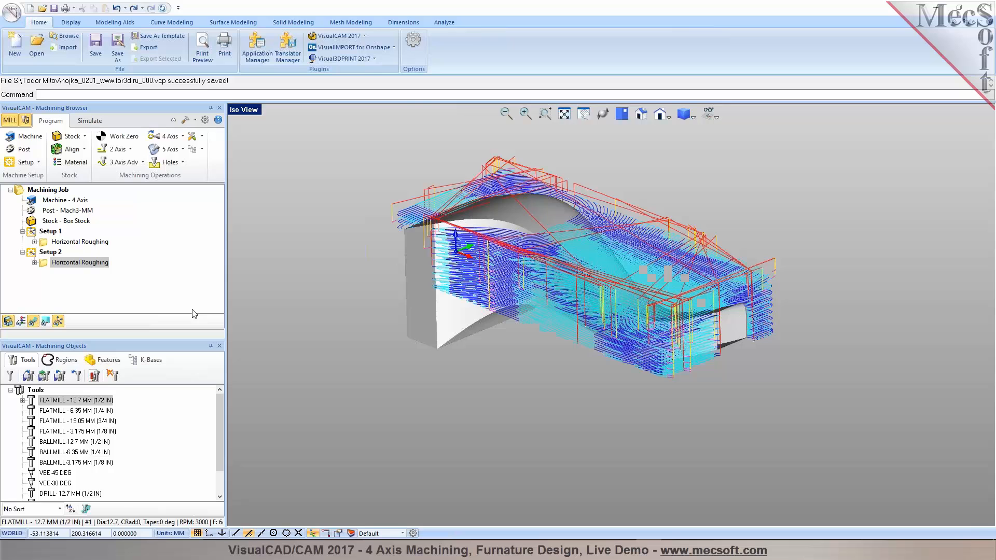
# Simulate Setup 2's Horizontal Roughing with the toolpath hidden, run it to the end, and view the stock at Setup 2.
pyautogui.click(52, 254)
pyautogui.click(80, 262)
pyautogui.click(90, 120)
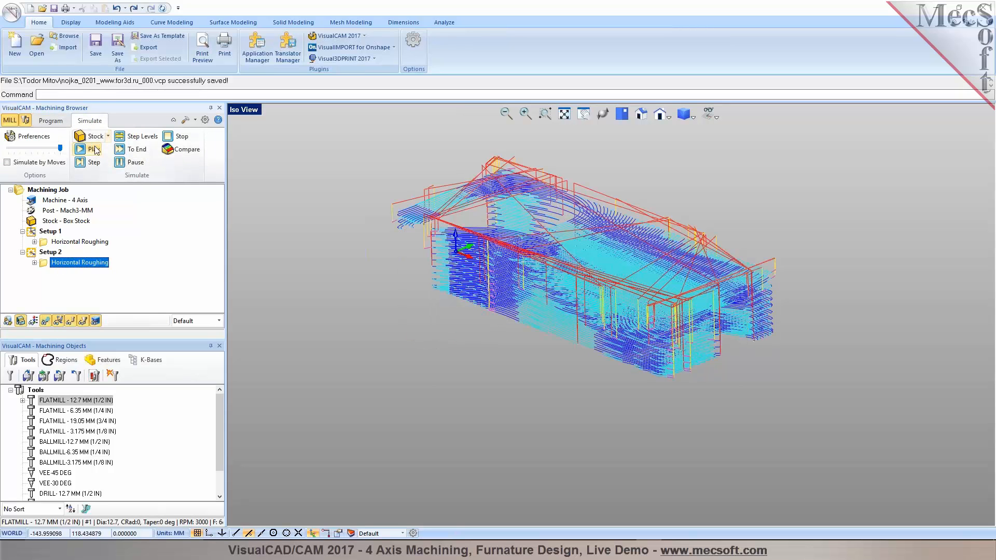
pyautogui.click(93, 149)
pyautogui.click(46, 322)
pyautogui.moveTo(558, 383)
pyautogui.mouseDown(button='middle')
pyautogui.moveTo(599, 350)
pyautogui.moveTo(569, 388)
pyautogui.moveTo(569, 378)
pyautogui.mouseUp(button='middle')
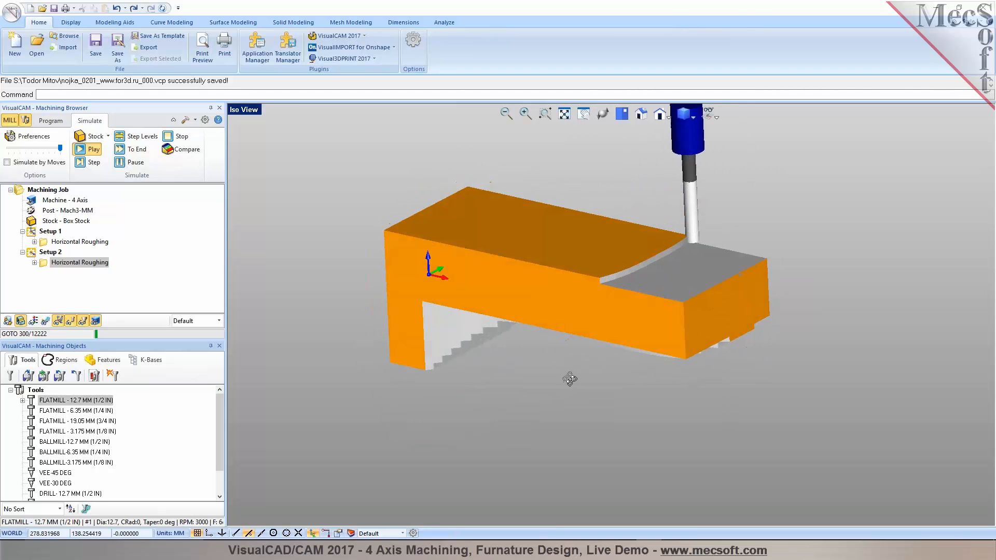
pyautogui.click(122, 164)
pyautogui.click(129, 150)
pyautogui.moveTo(511, 408); pyautogui.dragTo(541, 394, button='middle')
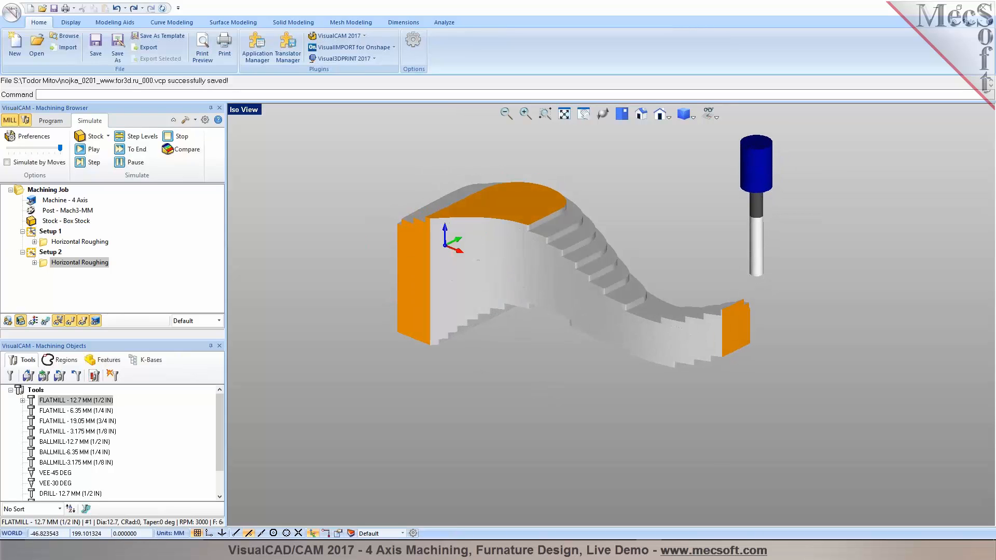
pyautogui.click(51, 262)
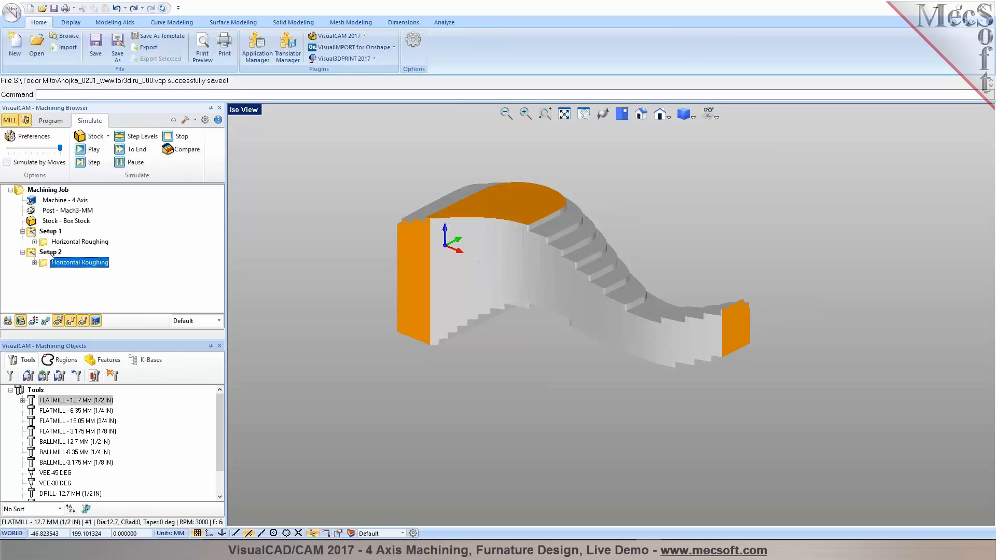
pyautogui.click(50, 253)
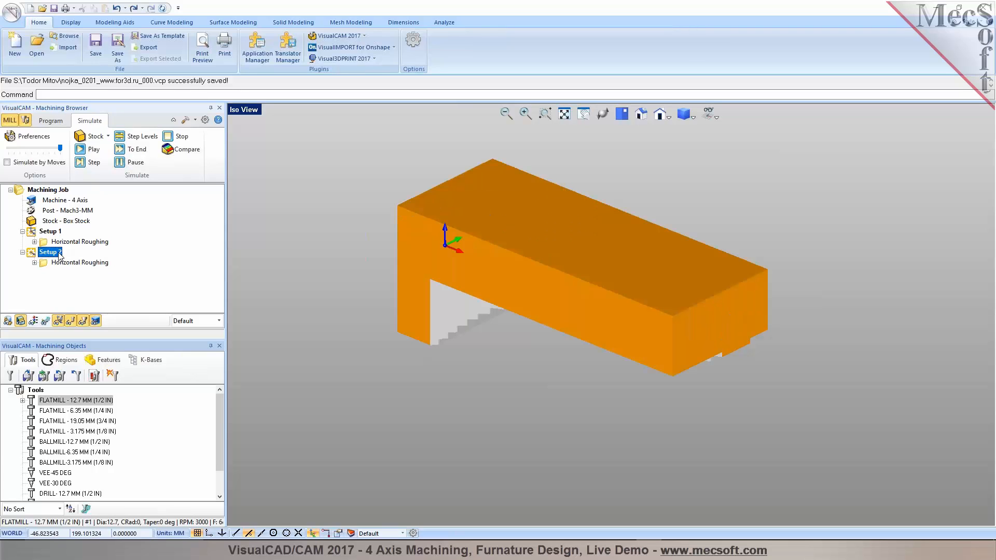
# Post all operations of the machining job with Mach3-MM to nojka_0201_www.for3d.ru_000.nc on the Desktop.
pyautogui.rightClick(45, 191)
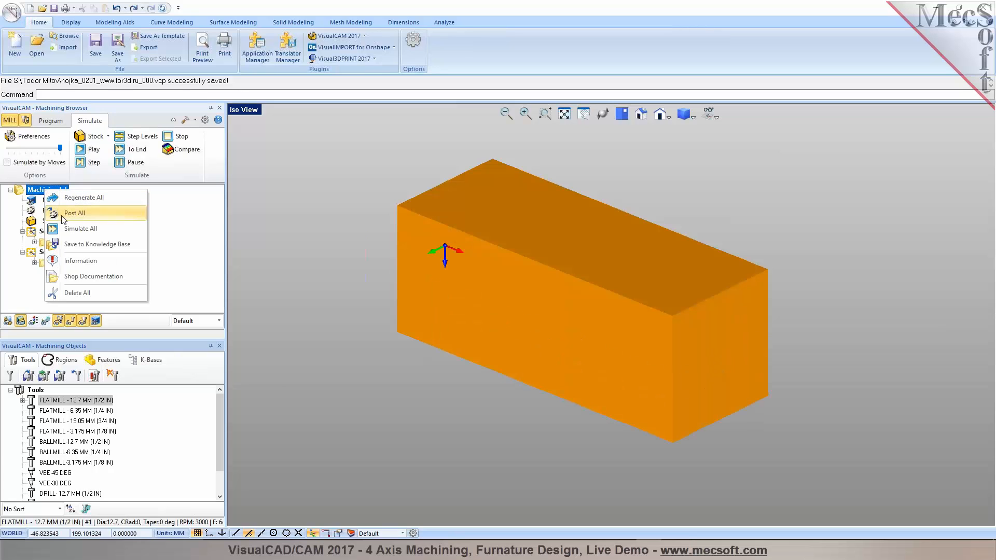
pyautogui.click(62, 218)
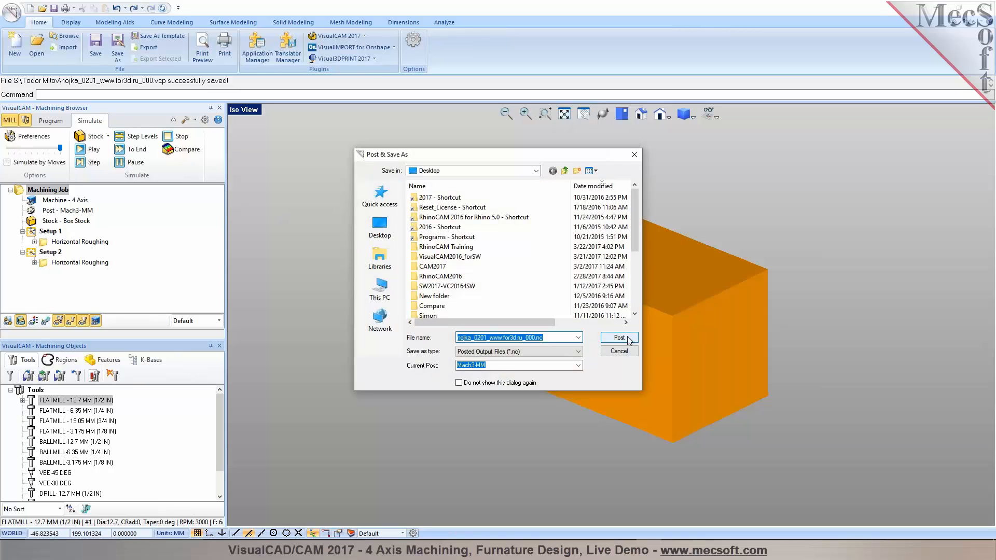
pyautogui.click(622, 338)
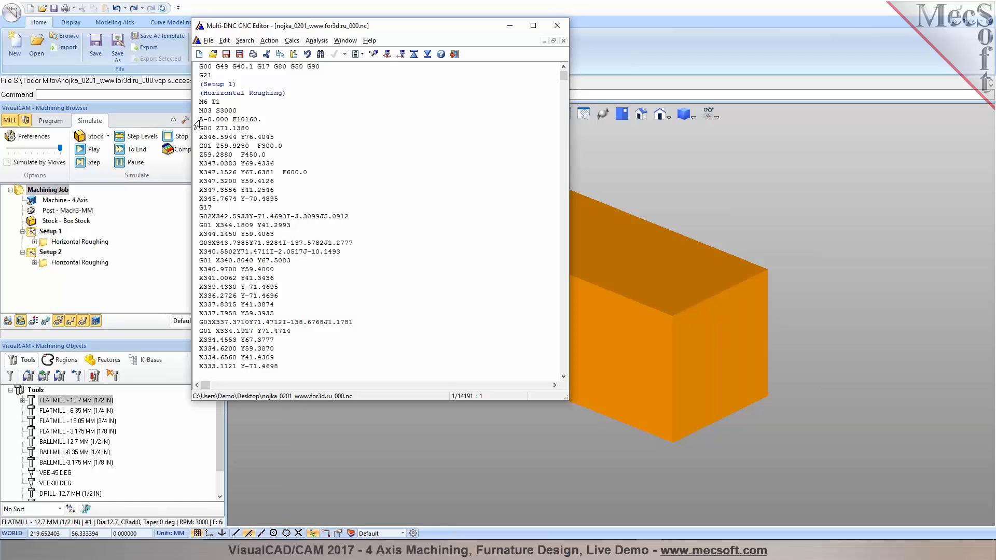
# Search the posted G-code for "A" to check the rotary axis output of both setups, and close the search.
pyautogui.moveTo(201, 119); pyautogui.dragTo(217, 120)
pyautogui.click(322, 119)
pyautogui.hotkey('ctrl', 'f')
pyautogui.write('A')
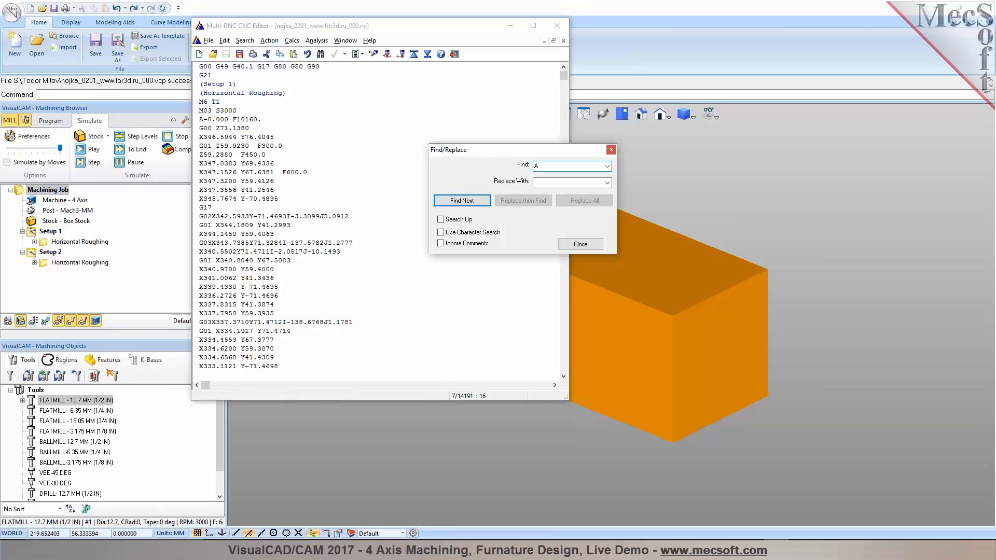
pyautogui.click(462, 200)
pyautogui.scroll(-3, 305, 332)
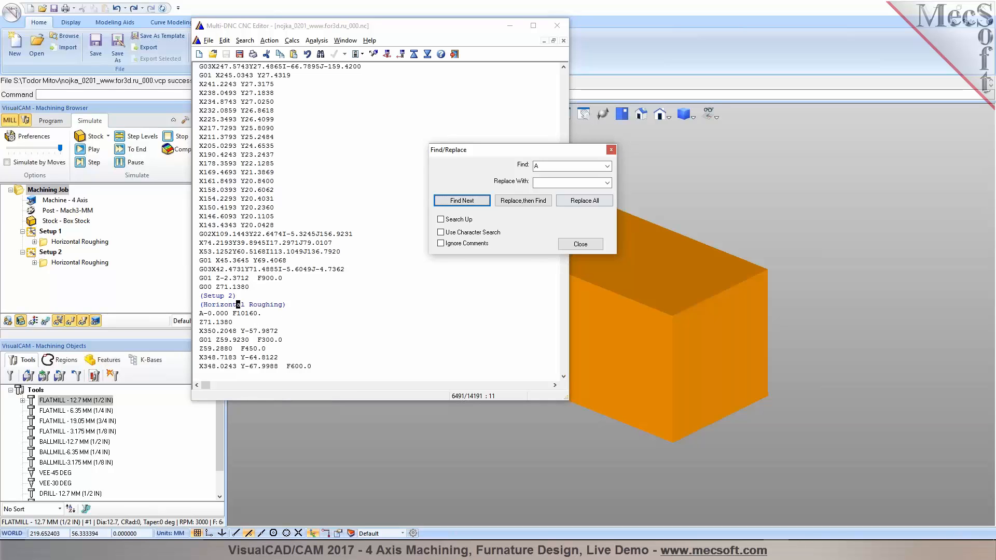
pyautogui.press('Escape')
# Check the 4 Axis table machine definition, including its rotary center and axis, and leave it without changes.
pyautogui.click(59, 252)
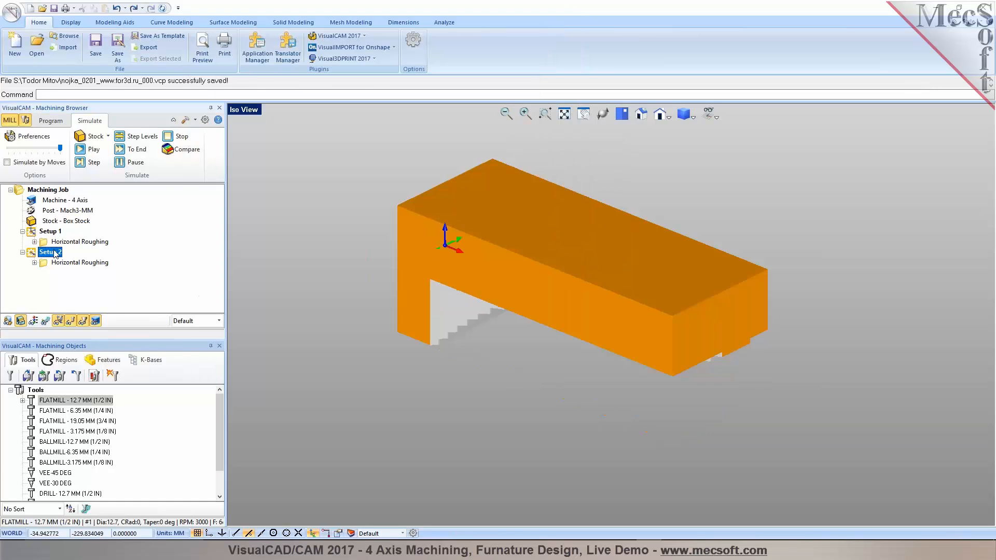
pyautogui.click(47, 121)
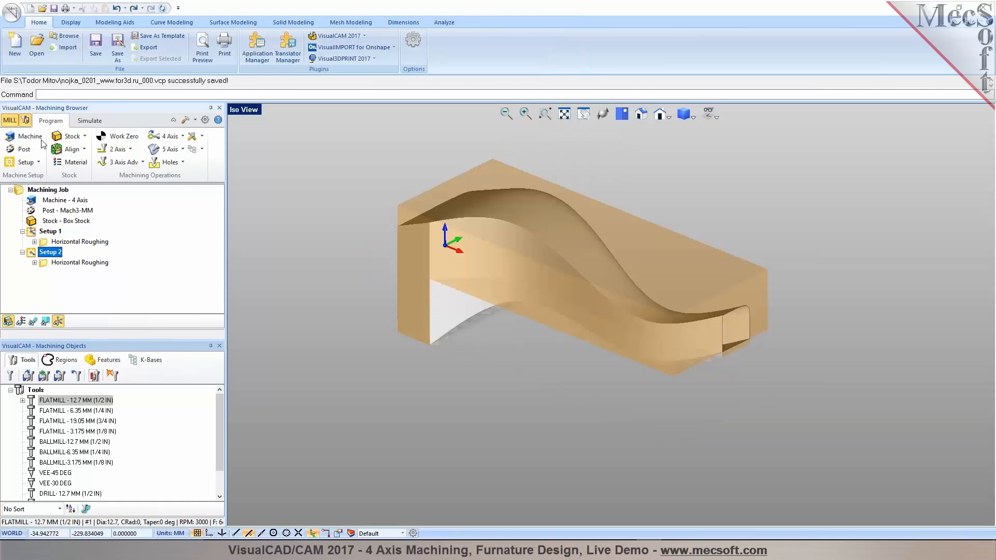
pyautogui.click(23, 136)
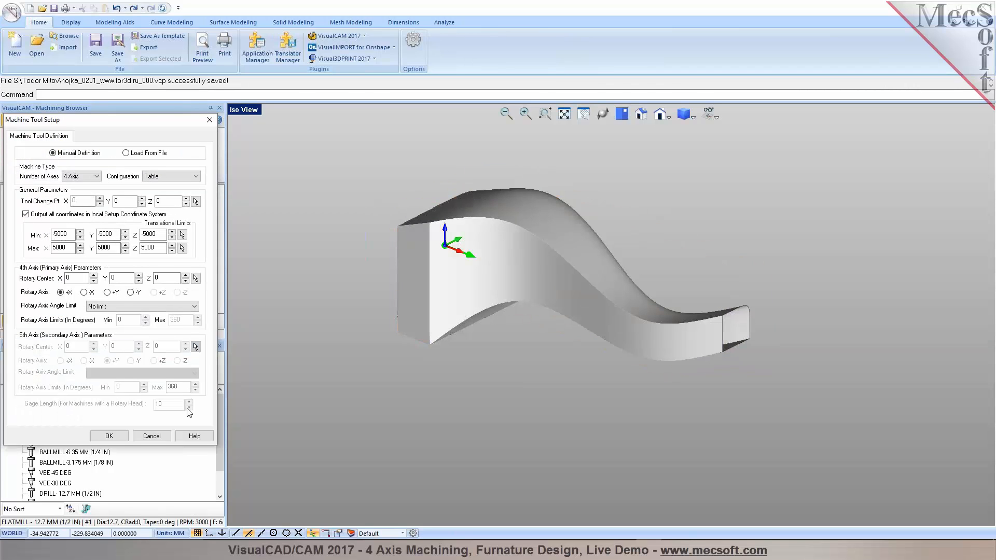
pyautogui.click(151, 436)
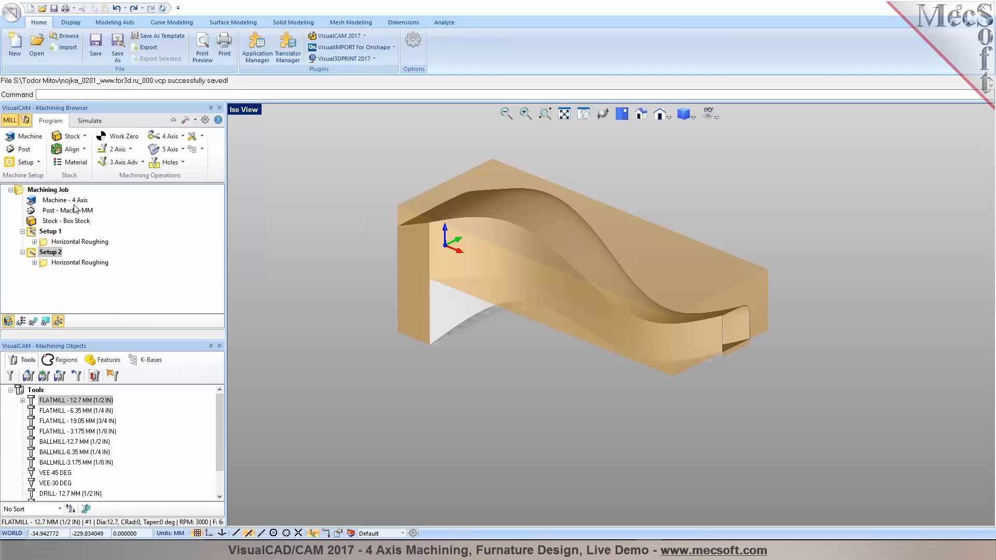
# Check the motion, multi axis motion and setup macro pages of the Mach3-MM post-processor, and exit without saving it.
pyautogui.doubleClick(83, 222)
pyautogui.click(176, 166)
pyautogui.click(512, 322)
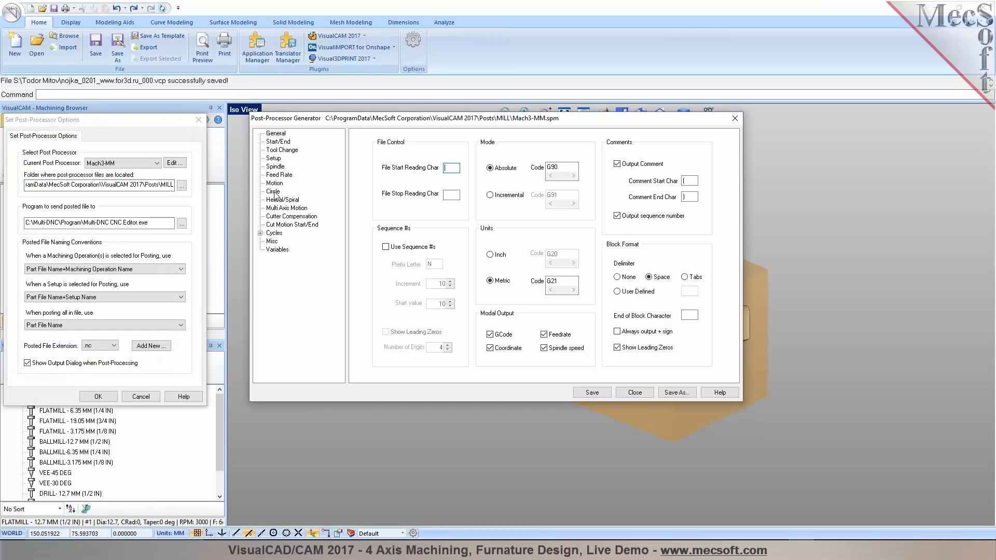
pyautogui.click(275, 183)
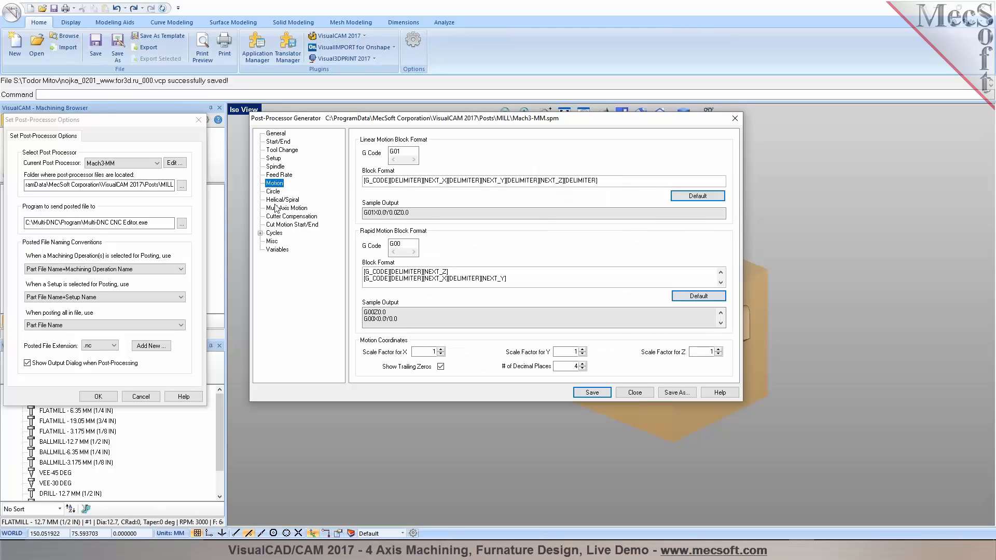
pyautogui.click(276, 208)
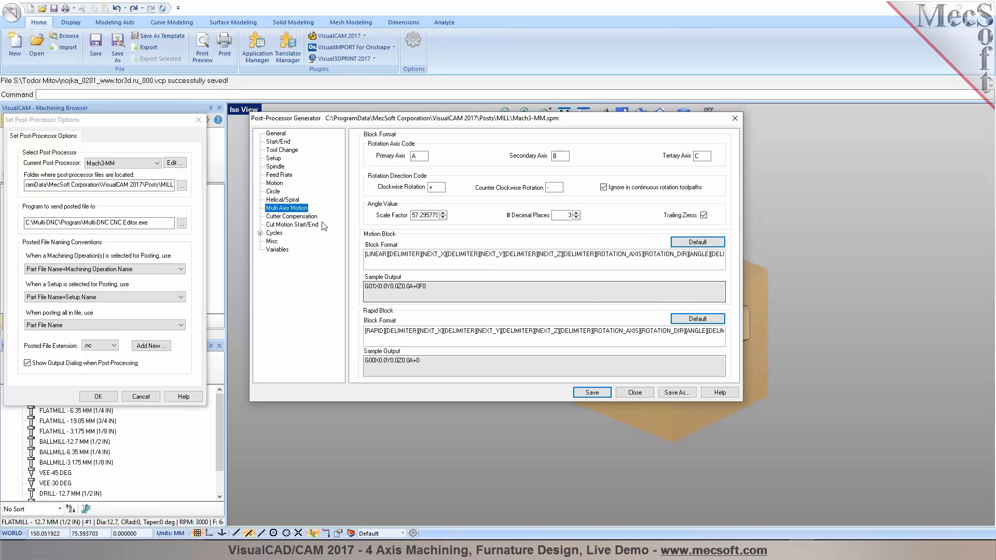
pyautogui.click(274, 158)
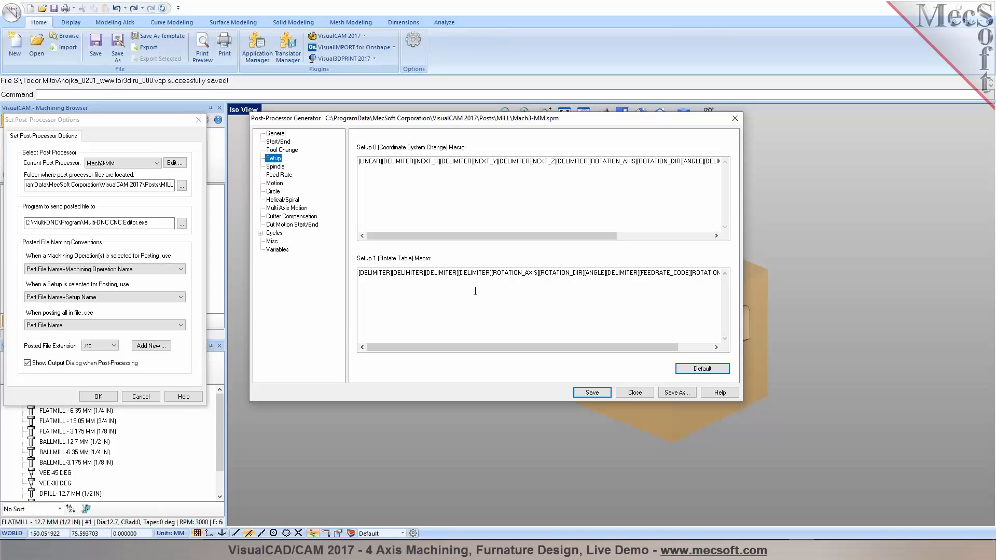
pyautogui.moveTo(534, 346); pyautogui.dragTo(483, 344)
pyautogui.click(735, 118)
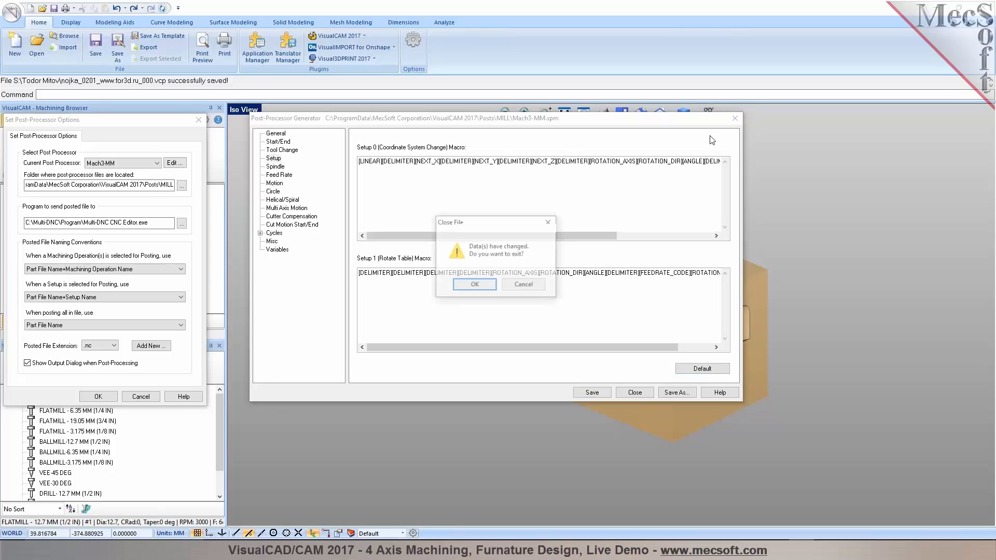
pyautogui.press('Return')
pyautogui.click(98, 397)
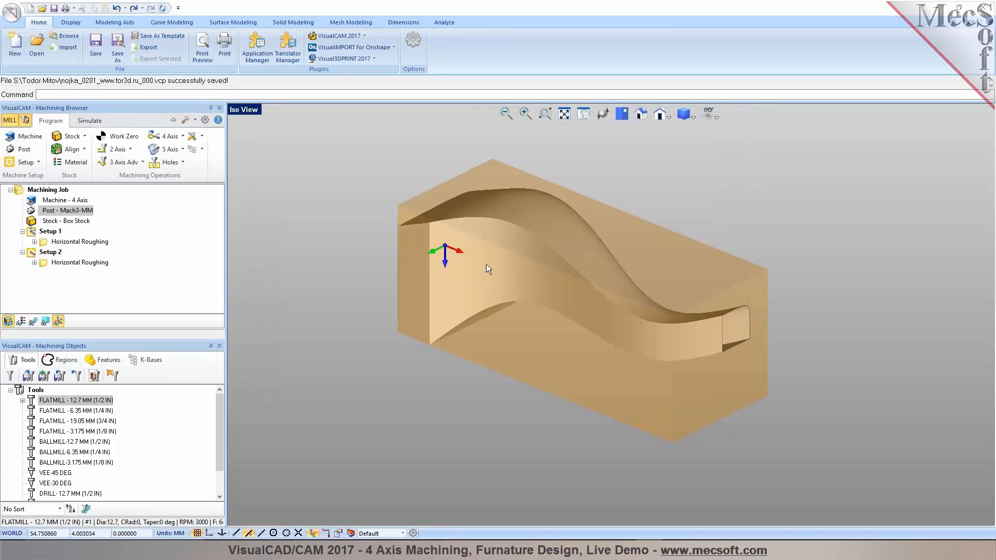
# Compare the simulated stock of Setup 1, Setup 2 and the second Horizontal Roughing operation, viewing the leg from several angles.
pyautogui.click(83, 263)
pyautogui.click(46, 253)
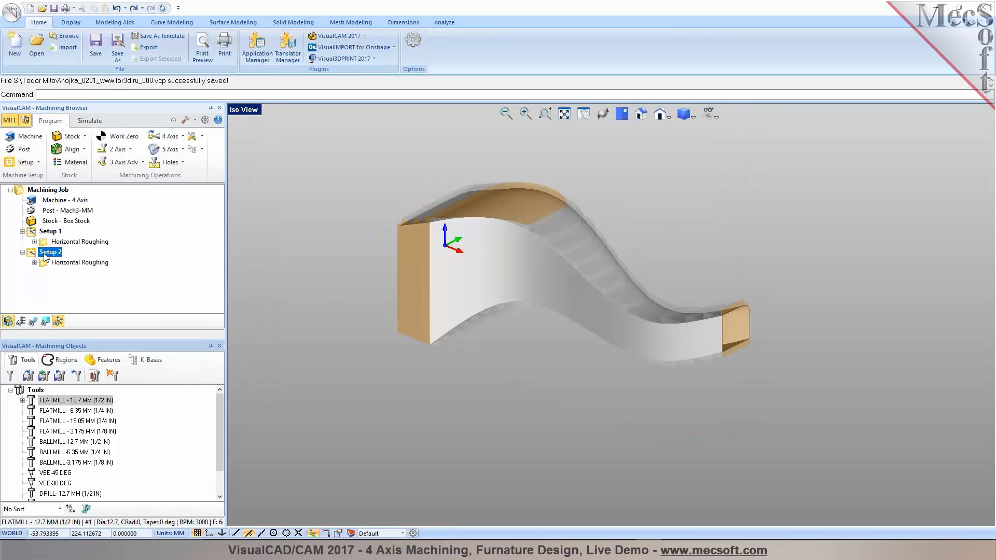
pyautogui.click(47, 231)
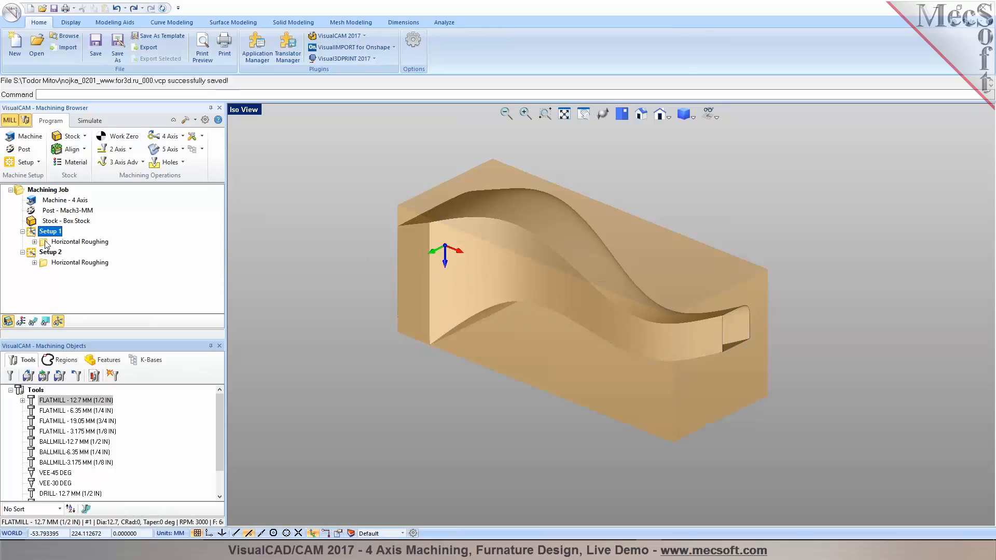
pyautogui.click(47, 253)
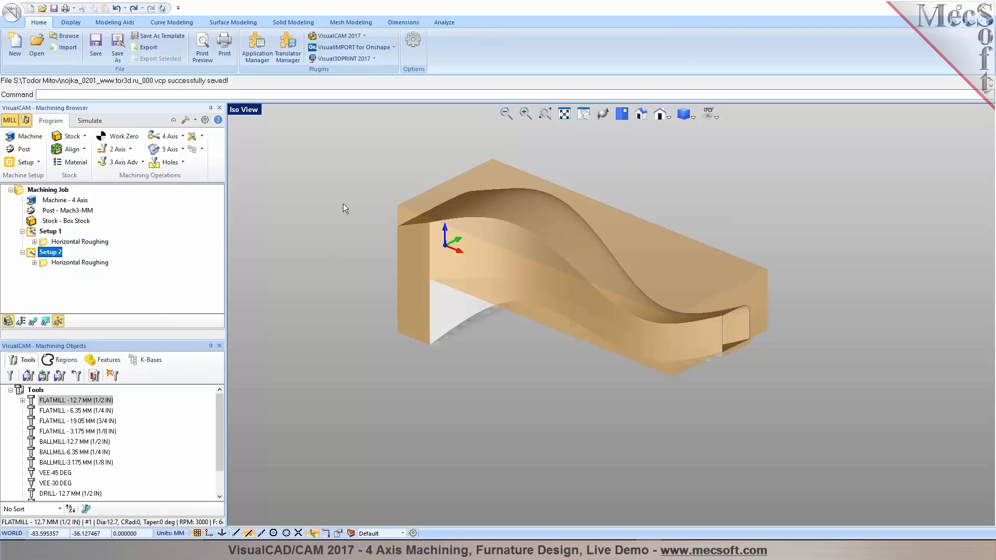
pyautogui.click(96, 262)
pyautogui.moveTo(467, 332); pyautogui.dragTo(525, 246, button='middle')
# Add a rotate table setup at a rotation angle of 0 degrees following the second roughing setup.
pyautogui.click(37, 162)
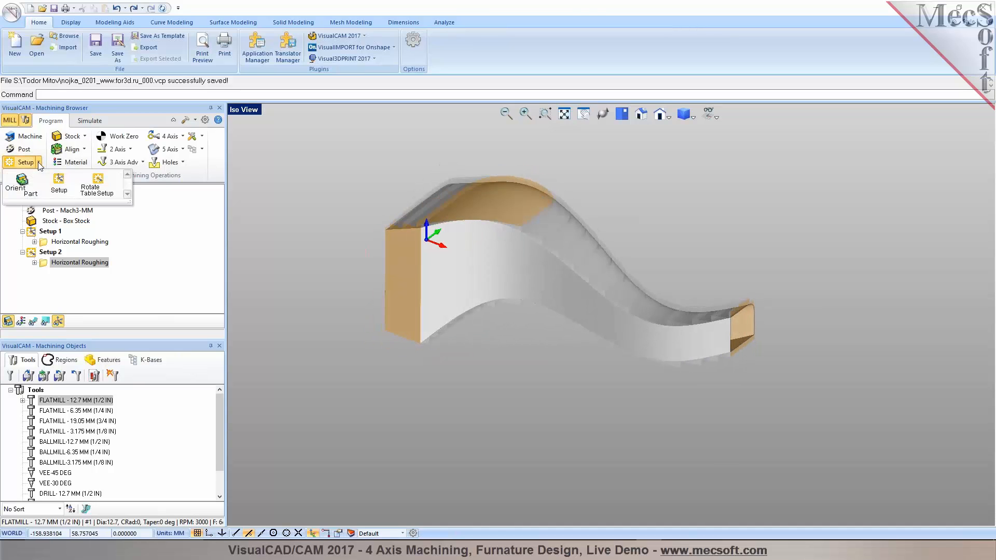
pyautogui.click(88, 192)
pyautogui.doubleClick(128, 344)
pyautogui.write('0')
pyautogui.click(110, 422)
pyautogui.moveTo(552, 198); pyautogui.dragTo(476, 323, button='middle')
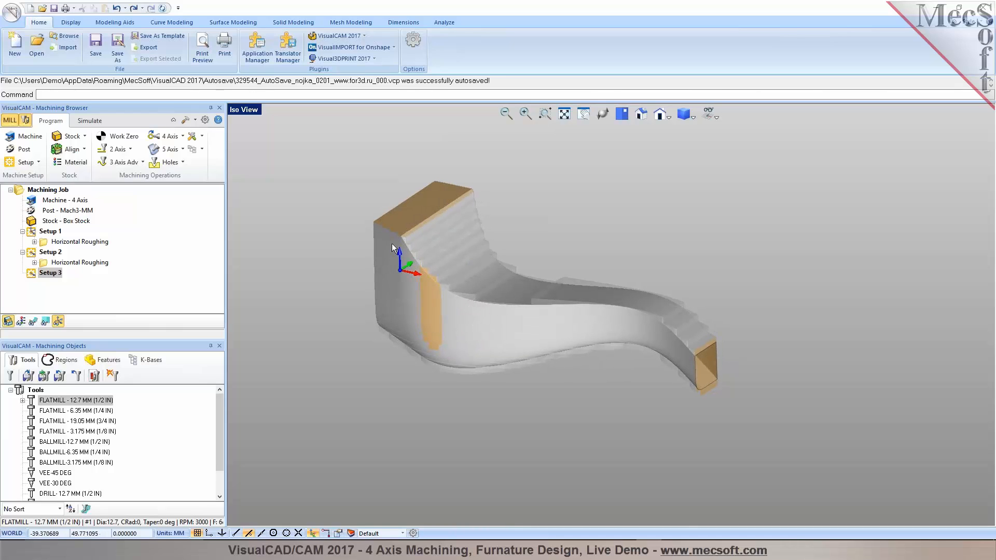
# Start a 4th Axis Parallel Finishing operation with the BALLMILL-12.7 MM tool, keeping the default feeds, speeds and clearance.
pyautogui.click(182, 136)
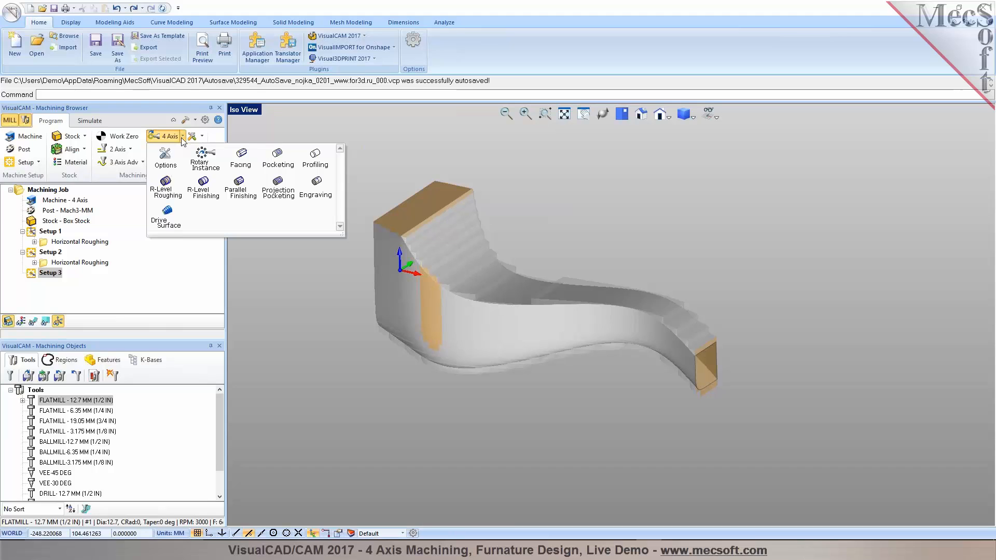
pyautogui.click(242, 192)
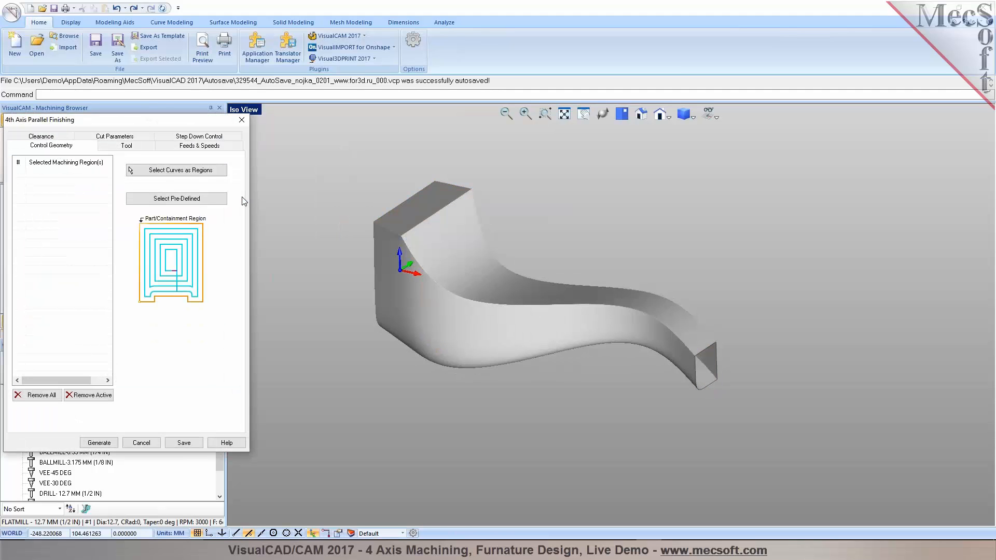
pyautogui.click(115, 147)
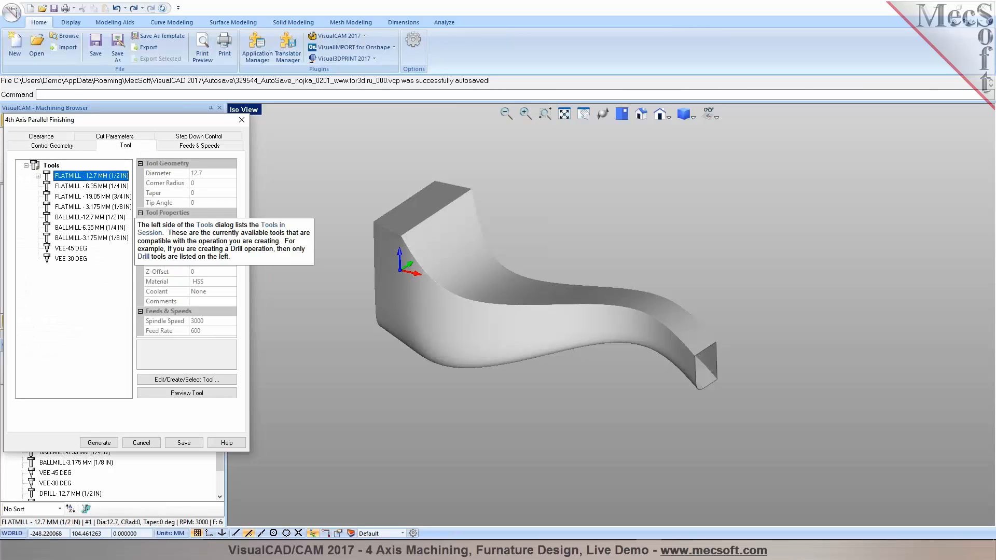
pyautogui.click(90, 218)
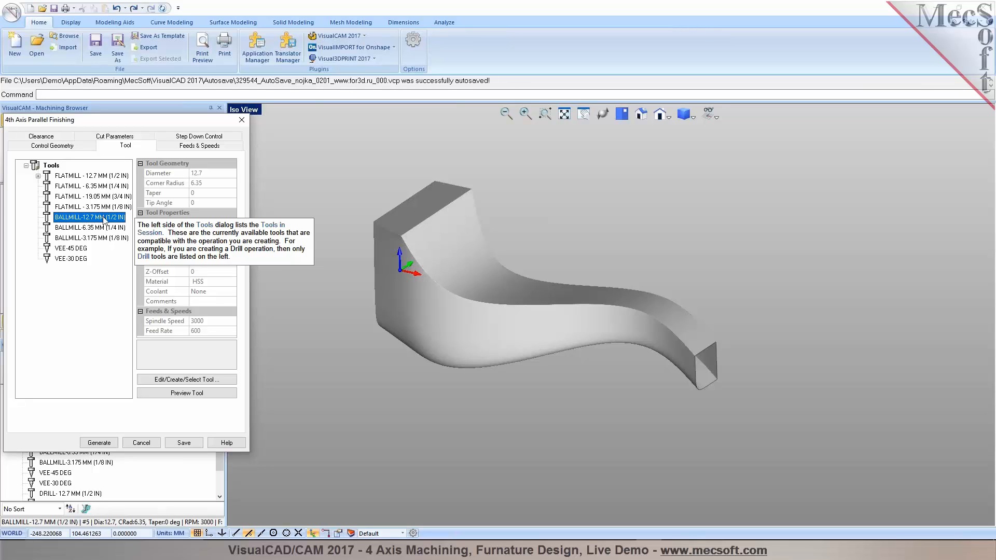
pyautogui.click(173, 147)
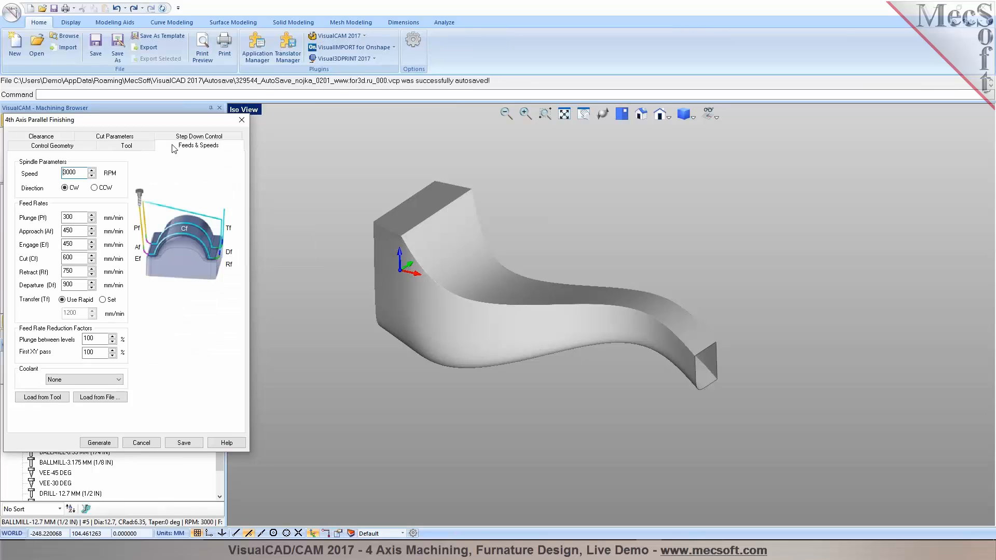
pyautogui.click(46, 137)
pyautogui.moveTo(444, 288); pyautogui.dragTo(586, 228, button='middle')
# Set the low value of the finishing operation's axial cut containment to 1.
pyautogui.click(115, 146)
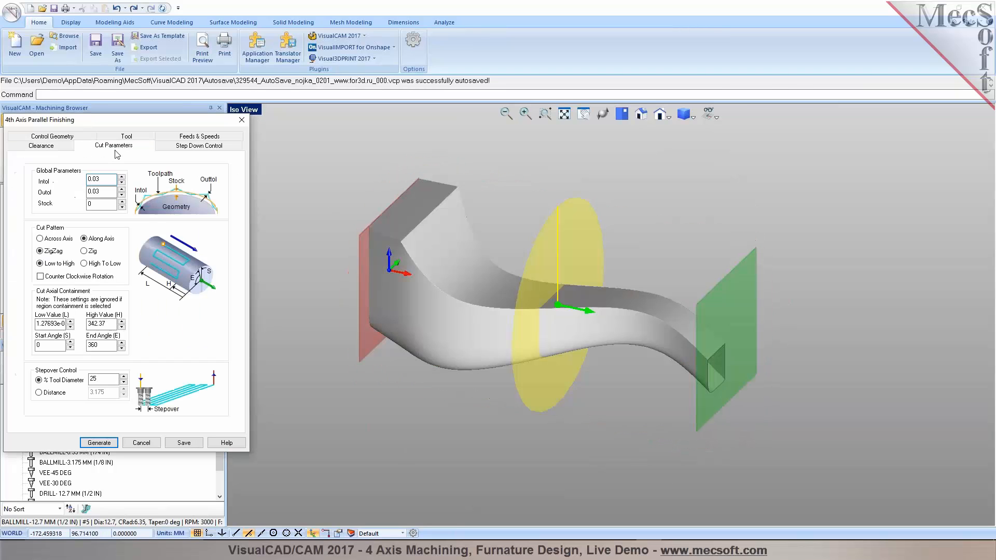
pyautogui.moveTo(392, 272); pyautogui.dragTo(525, 247, button='middle')
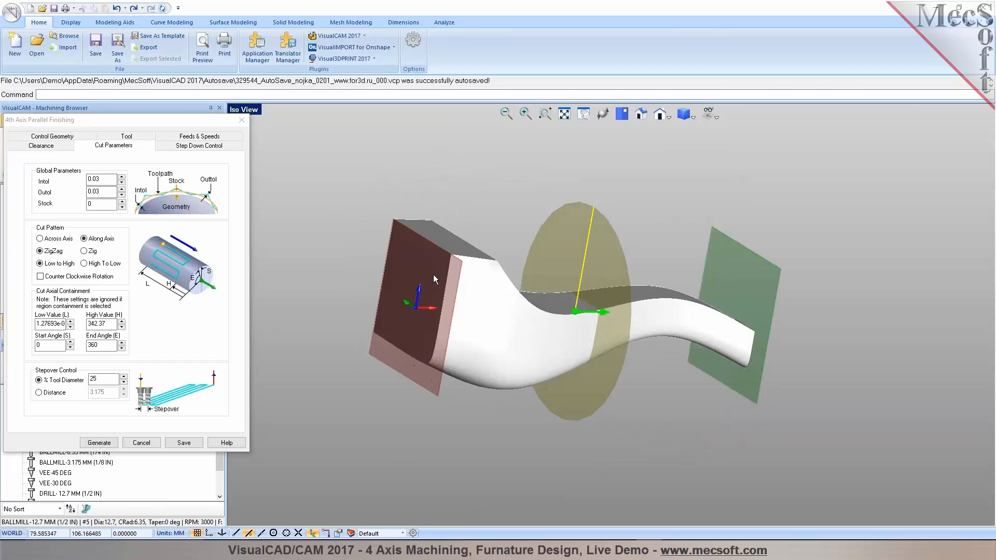
pyautogui.moveTo(647, 339); pyautogui.dragTo(600, 355, button='middle')
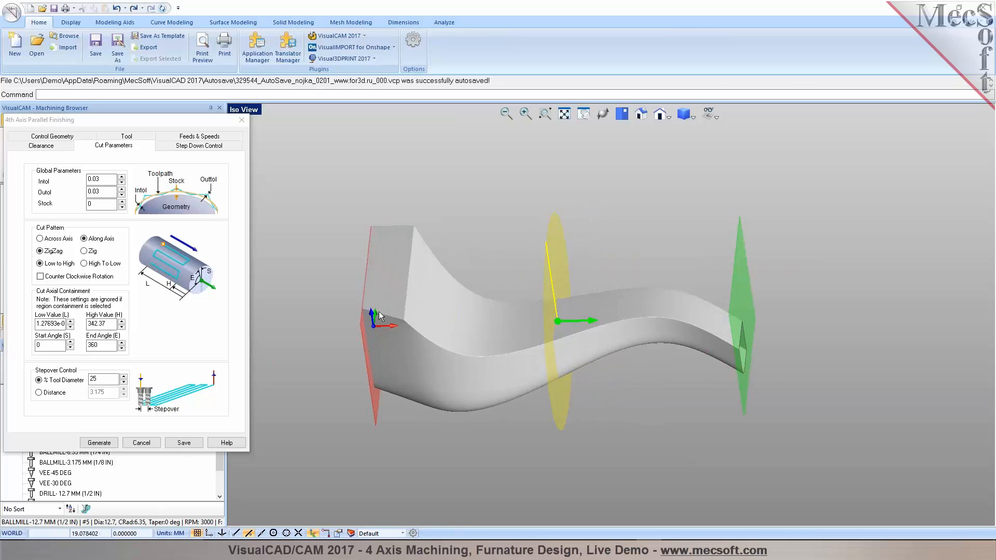
pyautogui.moveTo(36, 325); pyautogui.dragTo(81, 324)
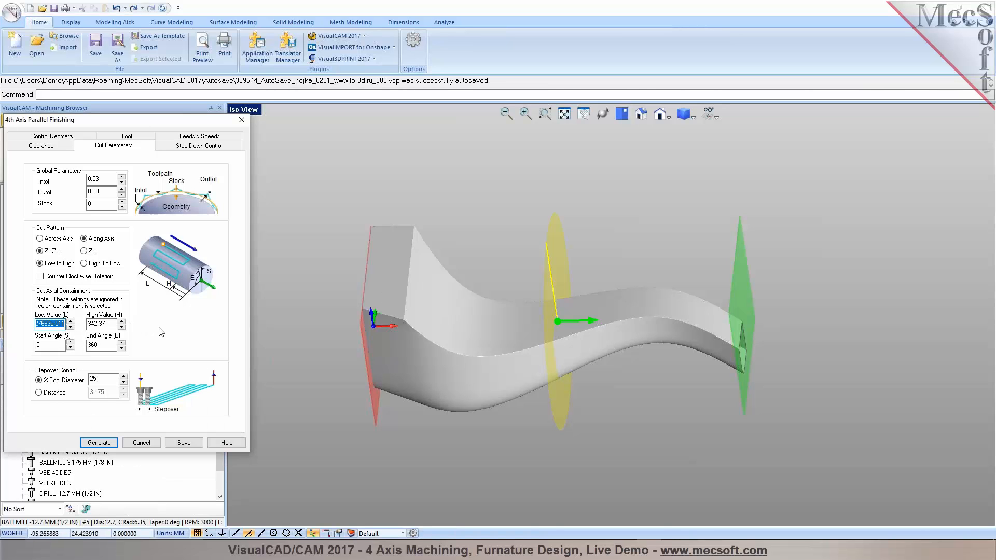
pyautogui.write('1')
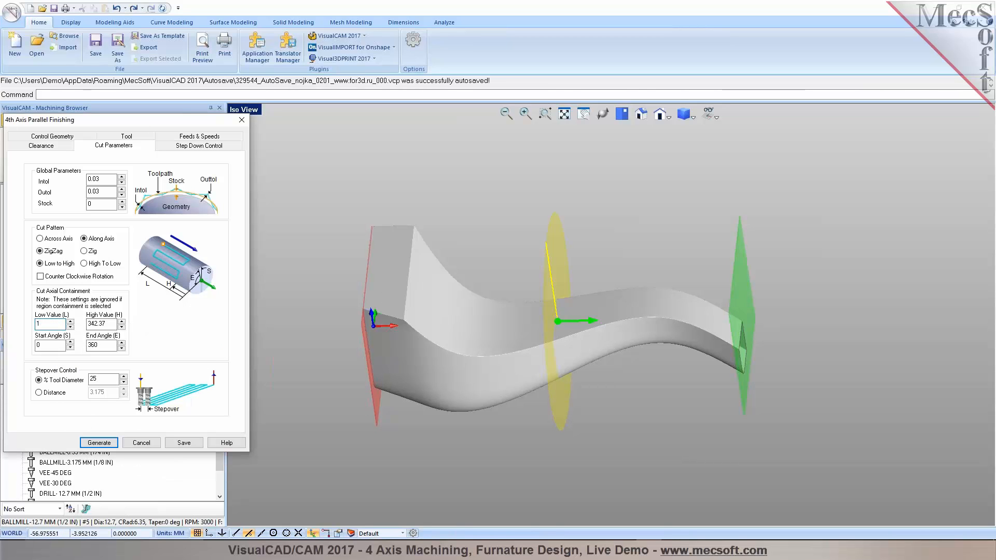
pyautogui.write('.1')
pyautogui.scroll(2, 350, 317)
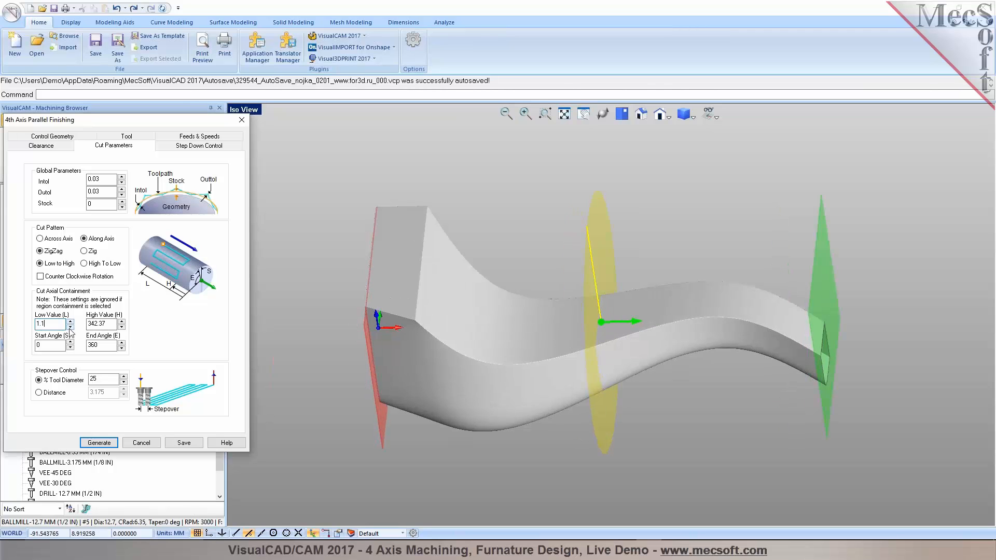
pyautogui.scroll(5, 340, 314)
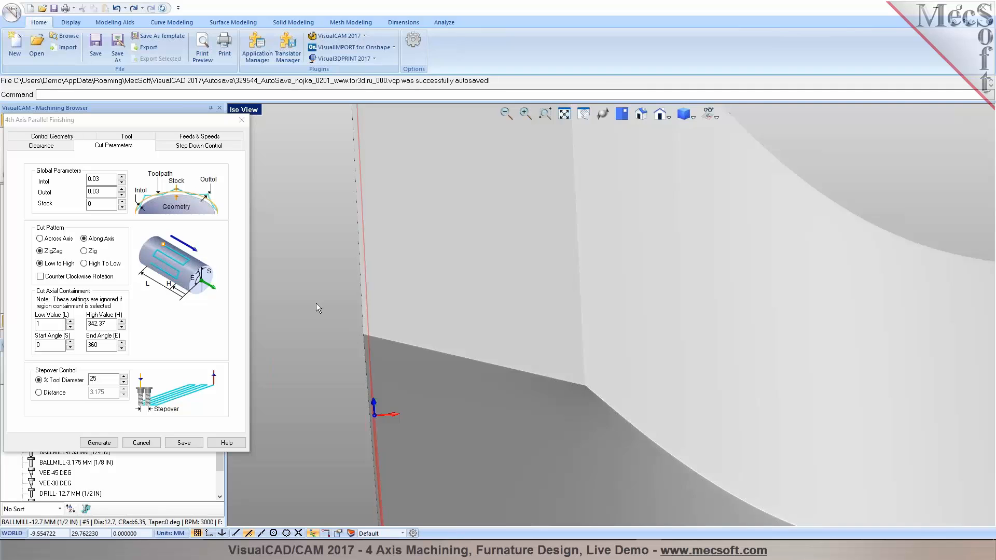
pyautogui.scroll(-5, 298, 298)
# Set the high value of the axial cut containment to 340, keeping the along-axis zigzag pattern and 25% stepover.
pyautogui.moveTo(611, 329); pyautogui.dragTo(580, 320, button='right')
pyautogui.click(122, 327)
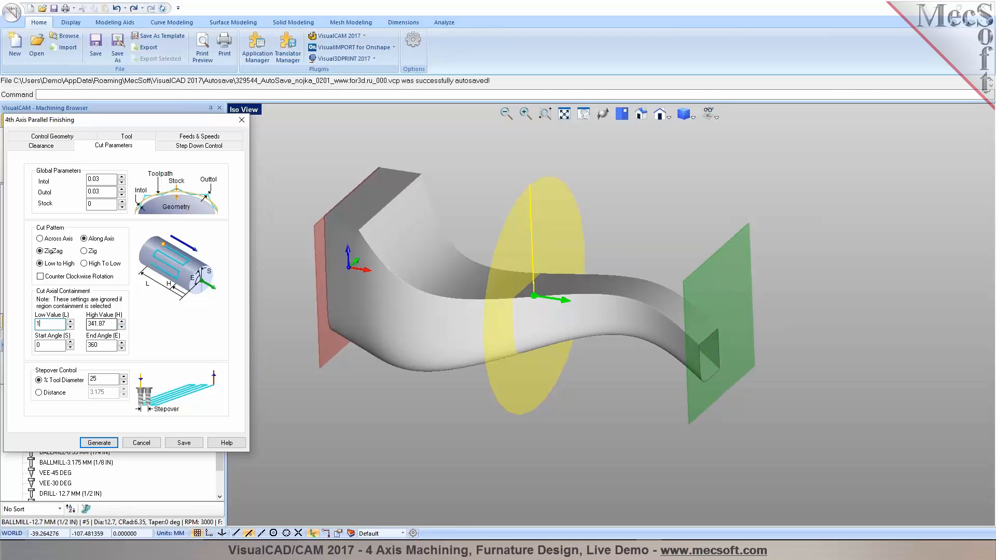
pyautogui.click(98, 325)
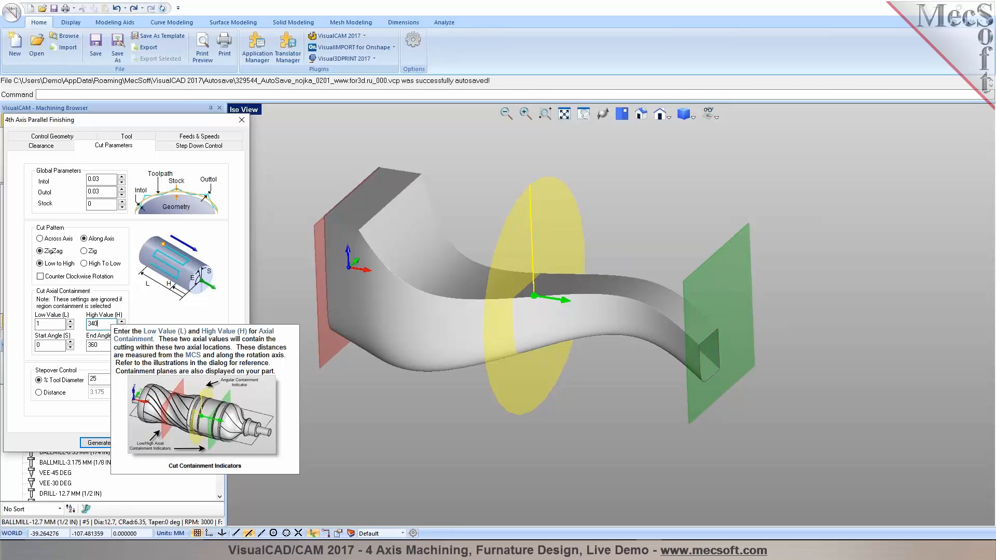
pyautogui.moveTo(441, 302)
pyautogui.mouseDown(button='right')
pyautogui.moveTo(486, 304)
pyautogui.moveTo(441, 309)
pyautogui.moveTo(476, 305)
pyautogui.moveTo(449, 294)
pyautogui.mouseUp(button='right')
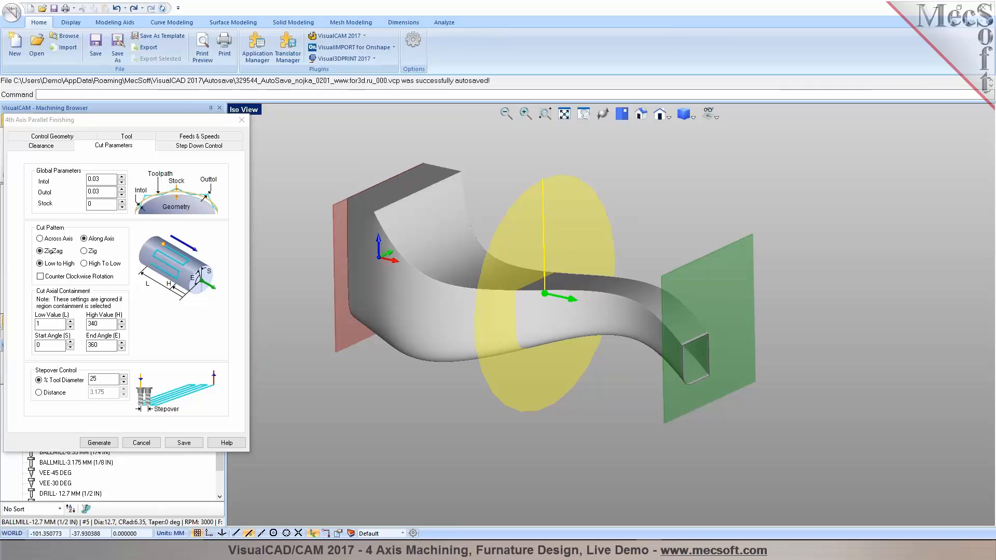
pyautogui.moveTo(56, 244)
pyautogui.moveTo(88, 259)
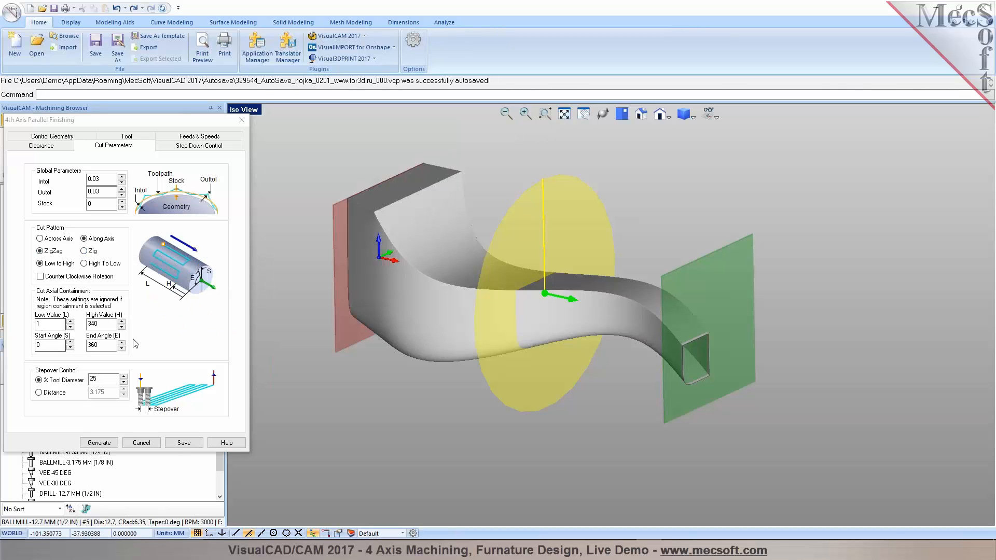
pyautogui.moveTo(110, 380)
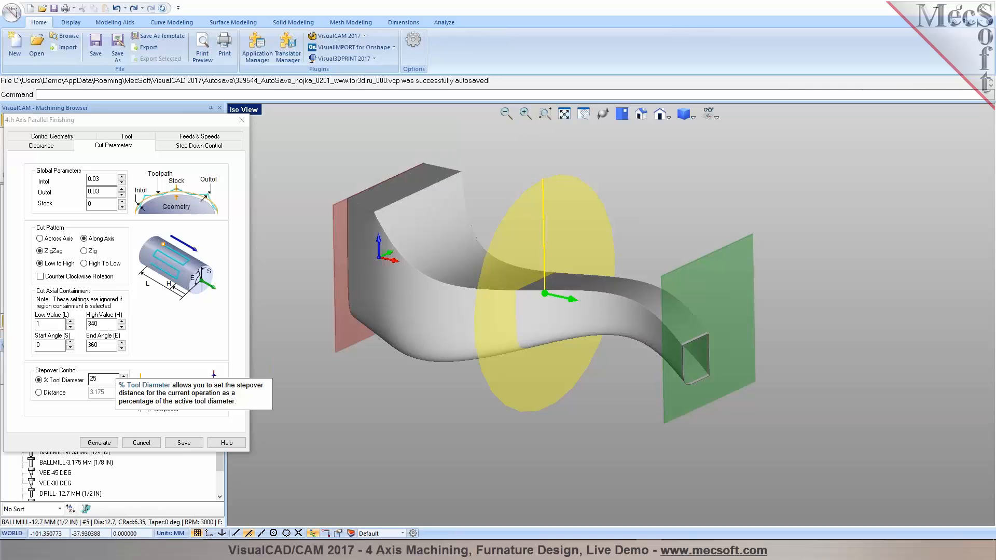
# Enable the bottom radial cut level for the finishing operation and set it to 1.
pyautogui.click(189, 147)
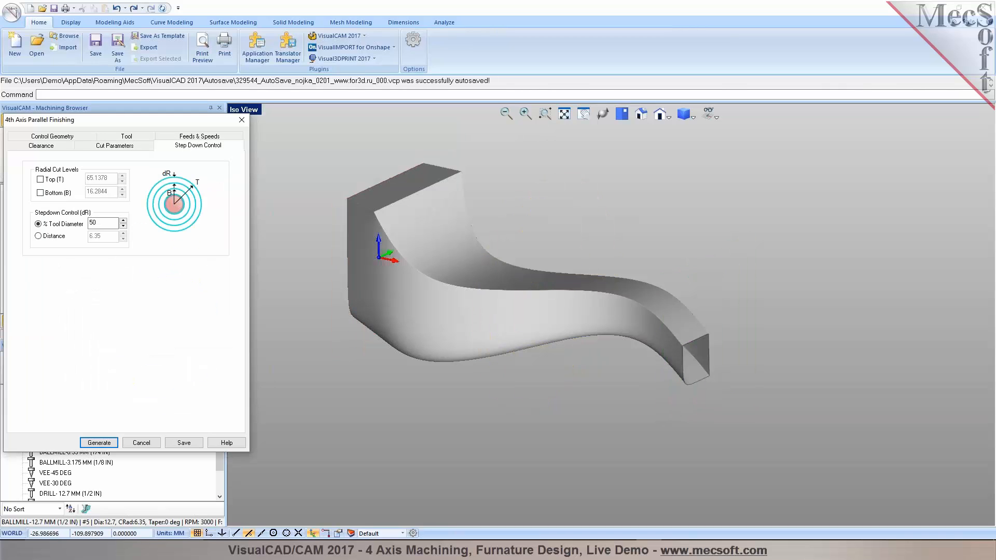
pyautogui.click(40, 193)
pyautogui.scroll(1, 687, 327)
pyautogui.moveTo(686, 326)
pyautogui.mouseDown(button='middle')
pyautogui.moveTo(617, 328)
pyautogui.moveTo(690, 337)
pyautogui.mouseUp(button='middle')
pyautogui.scroll(3, 671, 325)
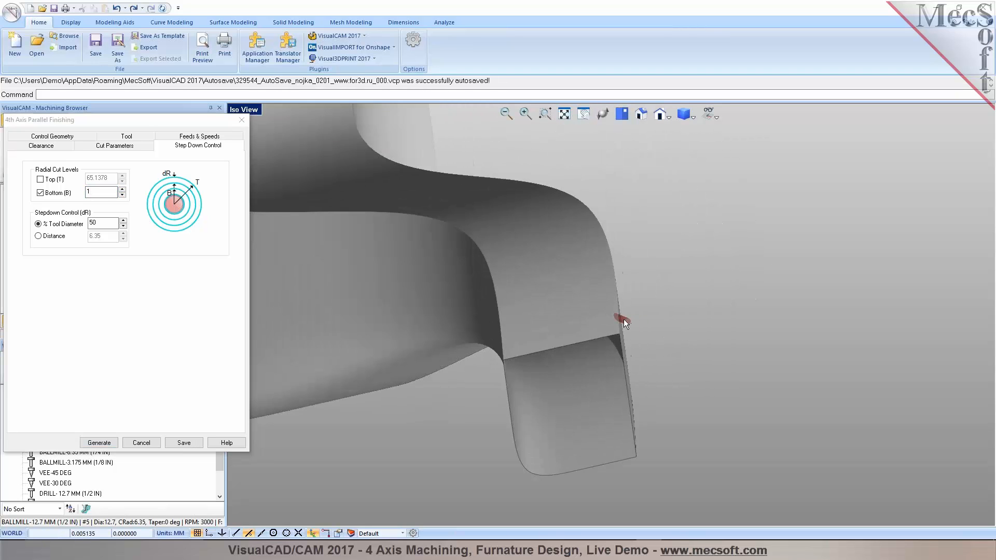
pyautogui.moveTo(620, 319); pyautogui.dragTo(772, 291, button='middle')
pyautogui.scroll(-5, 629, 323)
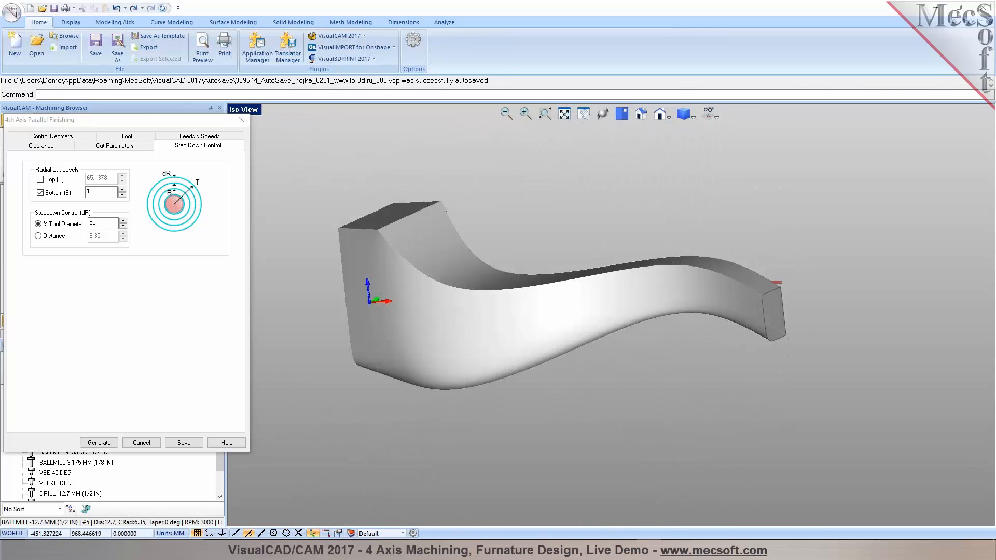
# Examine the bottom radius cylinder at the leg's narrow end in the four-view layout and close up in the isometric view.
pyautogui.click(257, 110)
pyautogui.click(297, 235)
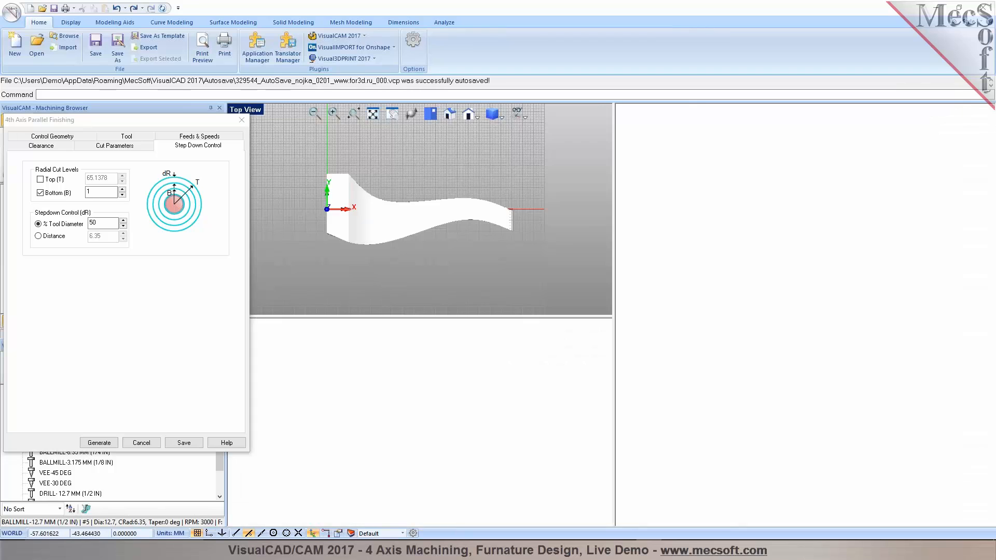
pyautogui.scroll(5, 478, 441)
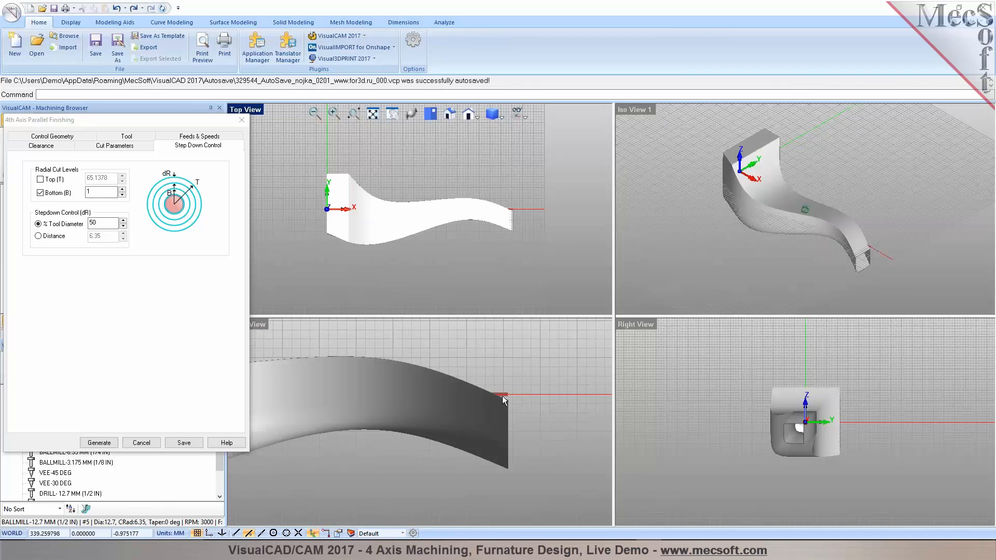
pyautogui.scroll(5, 780, 407)
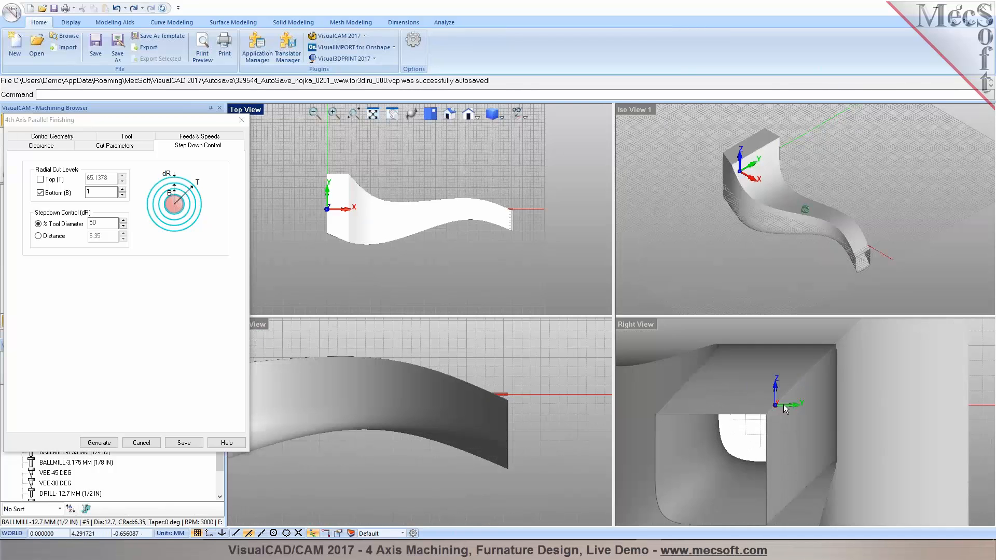
pyautogui.doubleClick(627, 110)
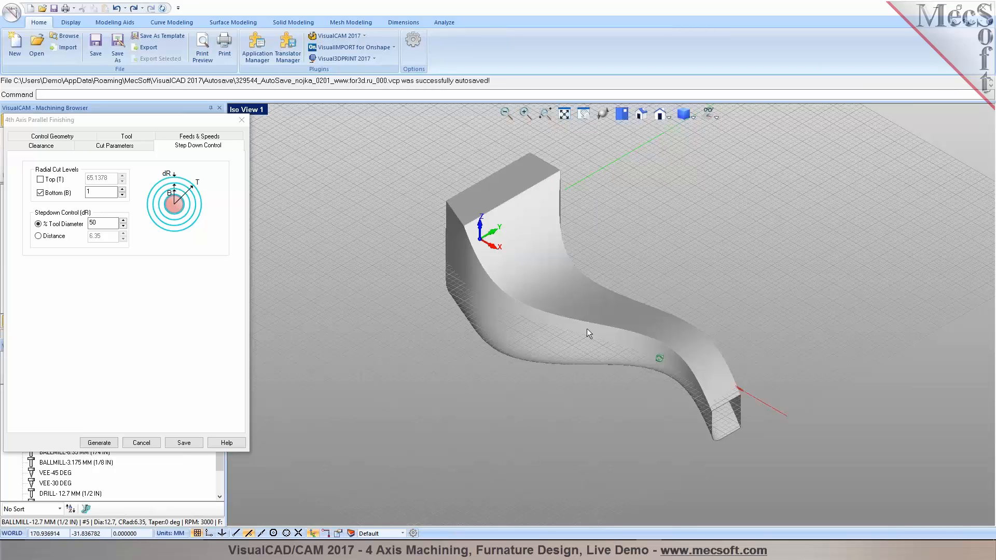
pyautogui.moveTo(600, 346)
pyautogui.mouseDown(button='middle')
pyautogui.moveTo(597, 321)
pyautogui.moveTo(584, 336)
pyautogui.mouseUp(button='middle')
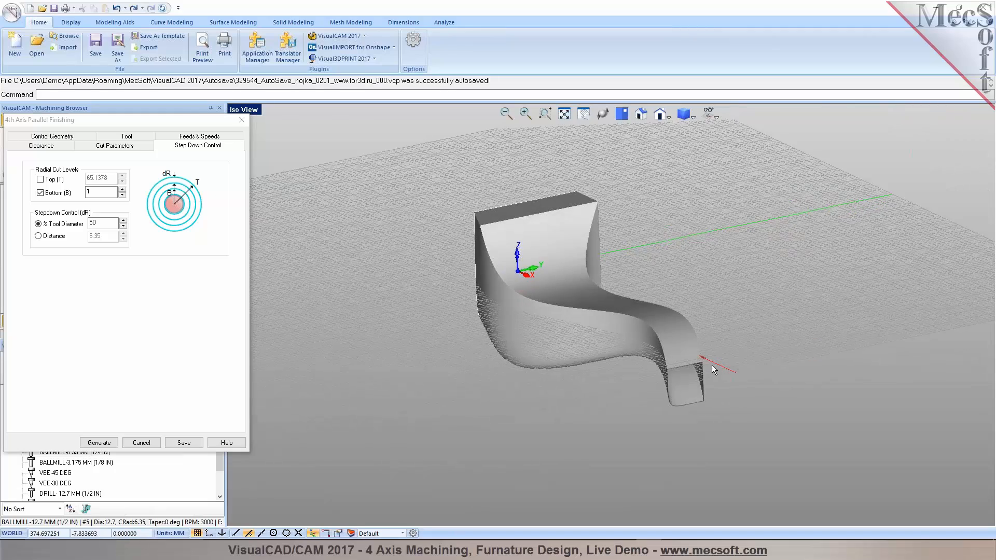
pyautogui.scroll(5, 710, 363)
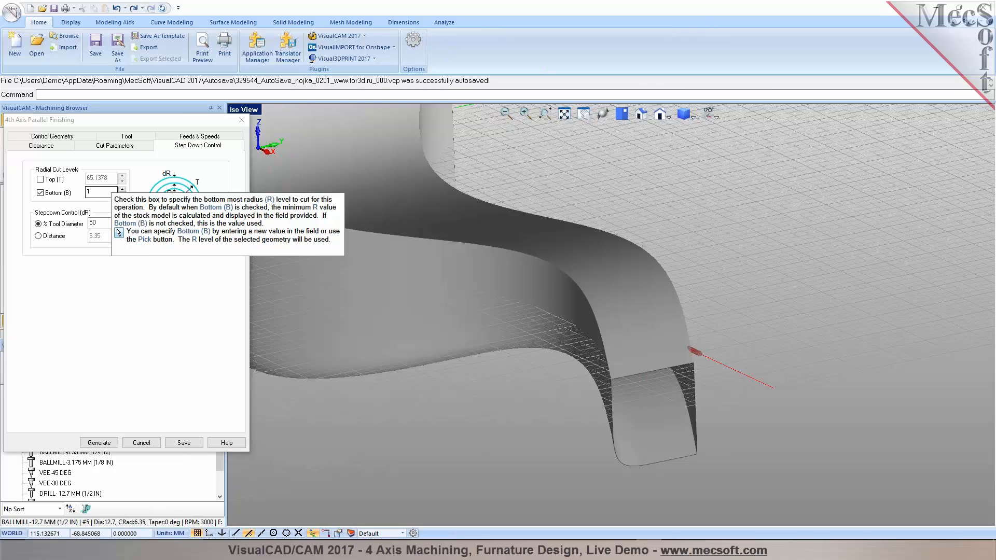
pyautogui.scroll(6, 727, 363)
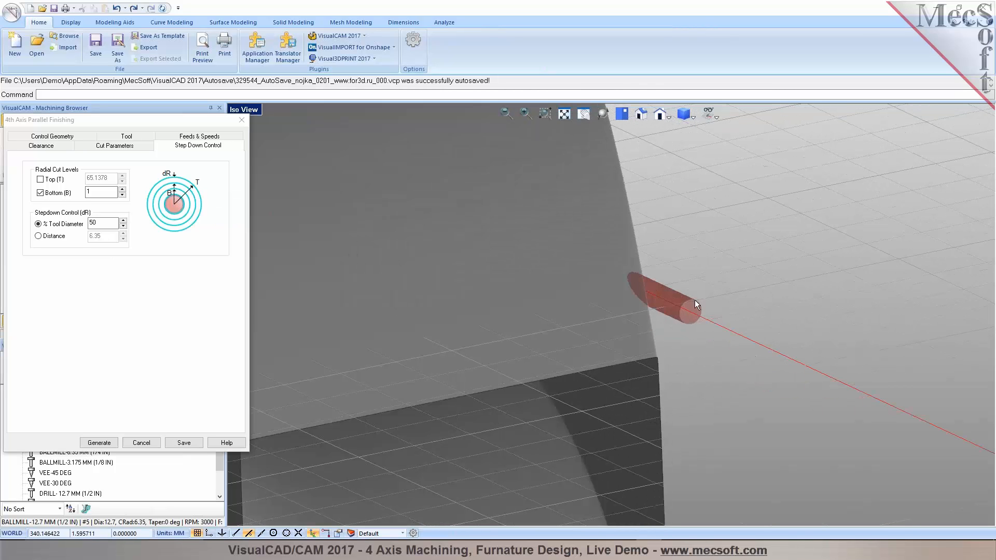
pyautogui.scroll(-8, 690, 304)
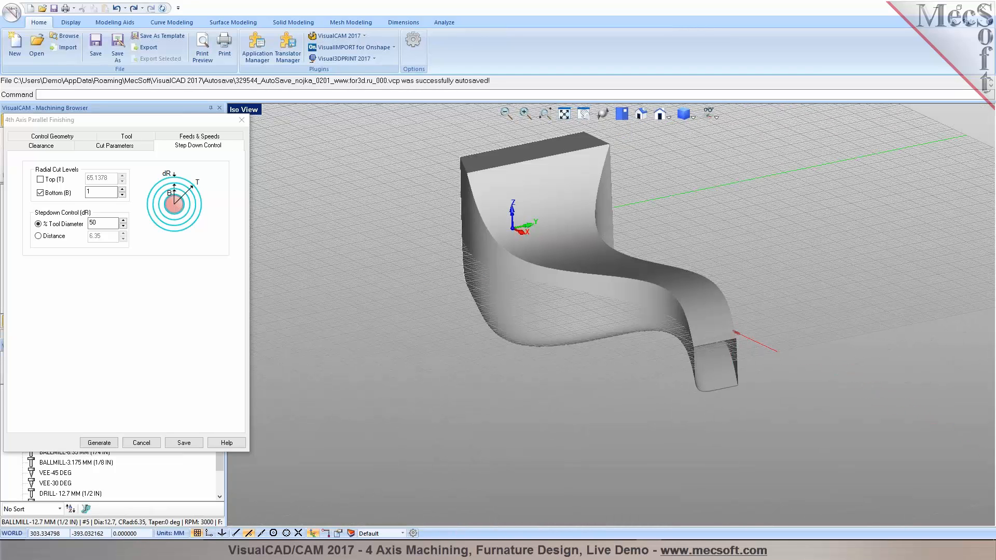
# Generate the 4th Axis Parallel Finishing operation and display its toolpath on the leg.
pyautogui.click(98, 443)
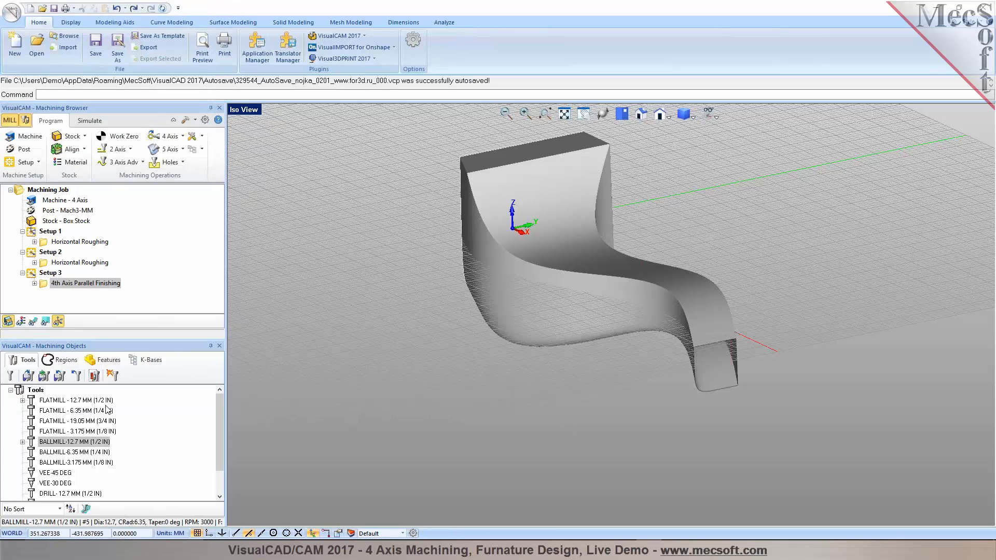
pyautogui.click(38, 321)
pyautogui.moveTo(596, 379); pyautogui.dragTo(635, 384, button='right')
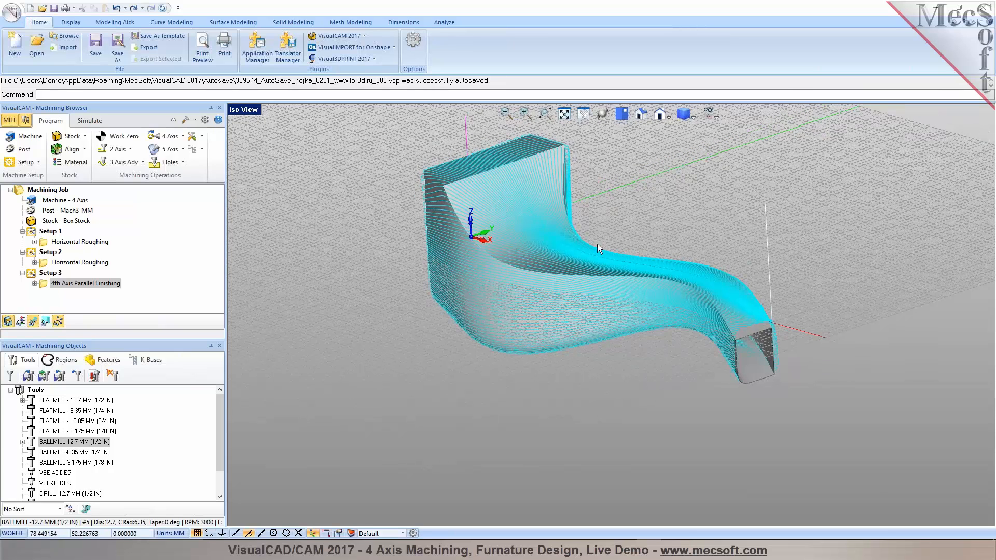
# Hide the grid and simulate the 4th Axis Parallel Finishing operation on the roughed stock, with its toolpath turned off.
pyautogui.click(96, 122)
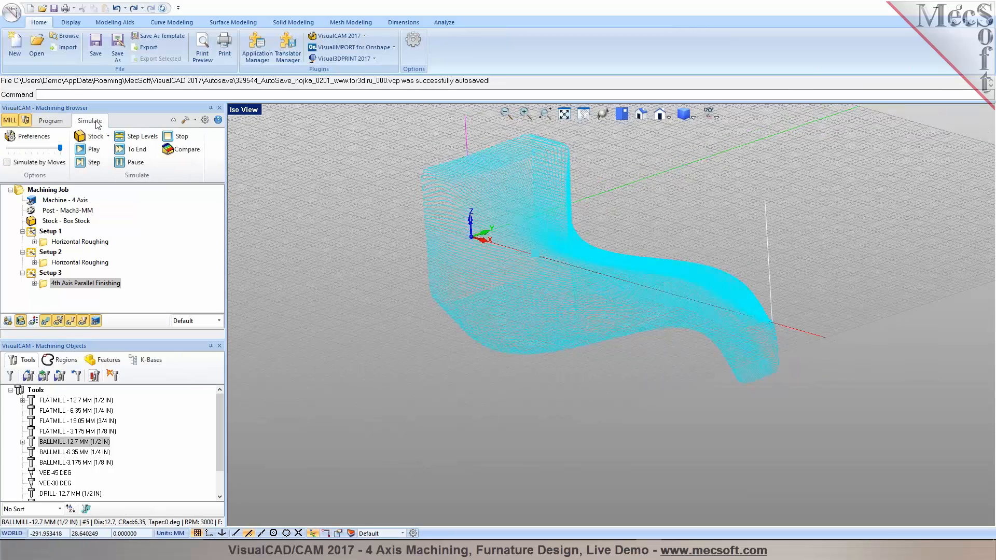
pyautogui.click(711, 113)
pyautogui.click(726, 130)
pyautogui.moveTo(562, 291); pyautogui.dragTo(573, 300, button='right')
pyautogui.scroll(-2, 278, 371)
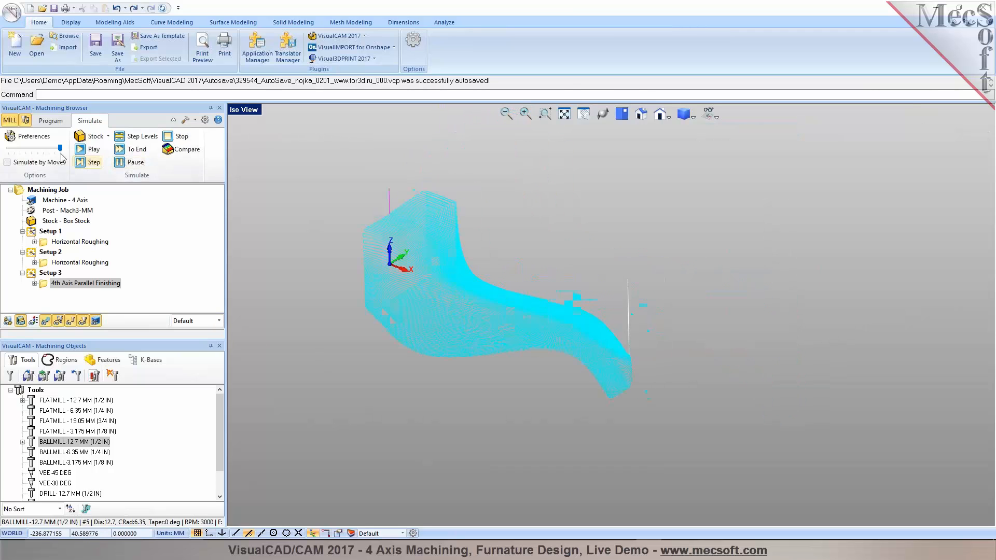
pyautogui.click(82, 150)
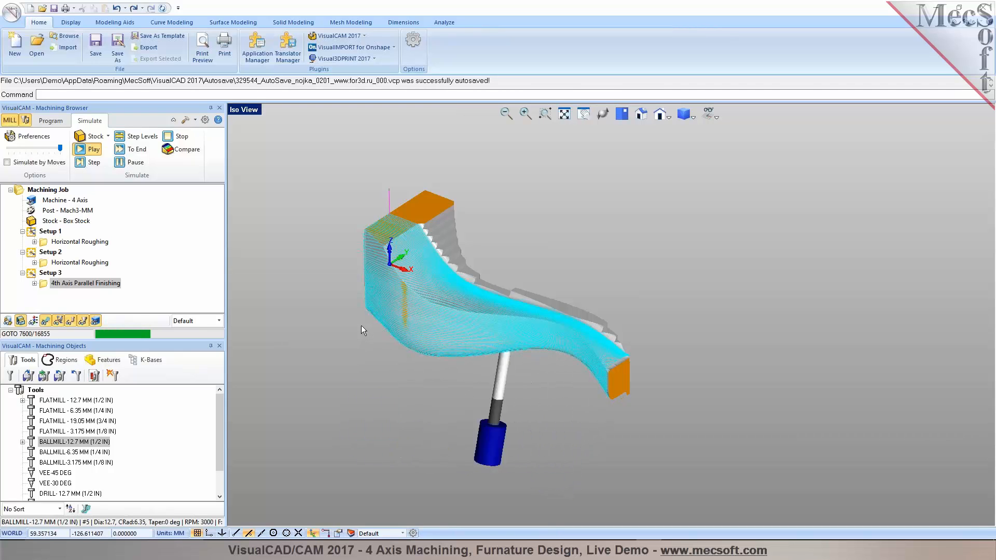
pyautogui.click(45, 321)
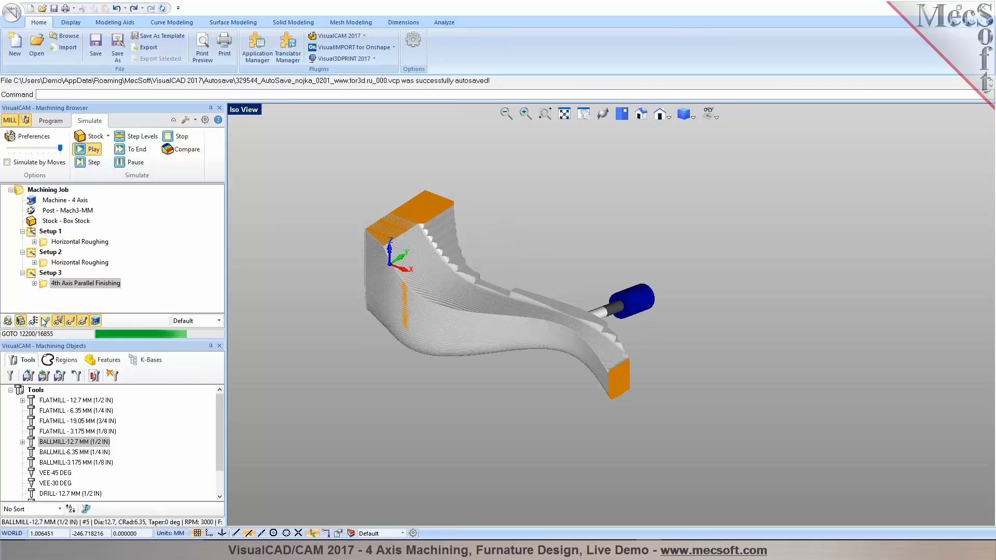
# Examine the finished stock from several angles and close up at the leg's narrow end for leftover material.
pyautogui.moveTo(410, 406); pyautogui.dragTo(515, 438, button='middle')
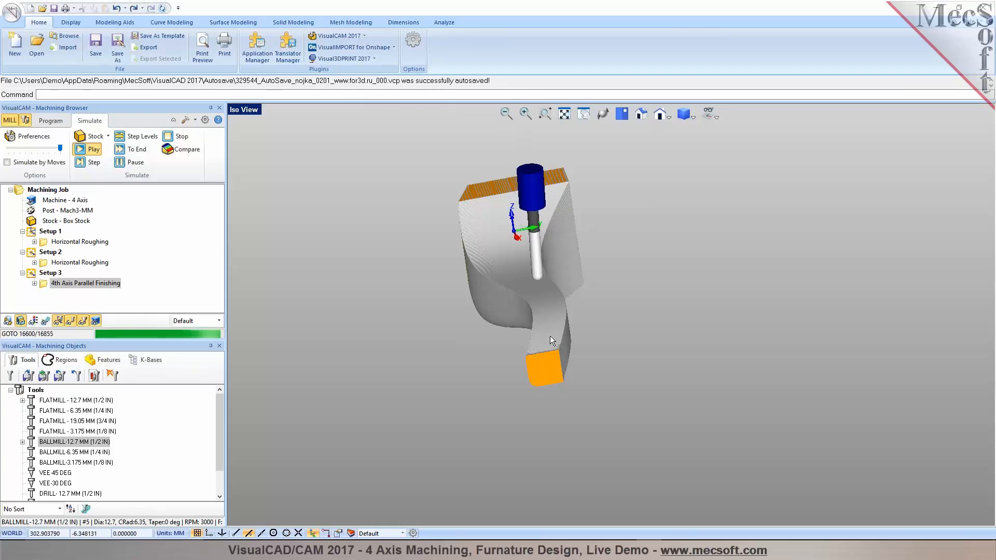
pyautogui.moveTo(563, 333); pyautogui.dragTo(583, 334, button='middle')
pyautogui.scroll(5, 666, 354)
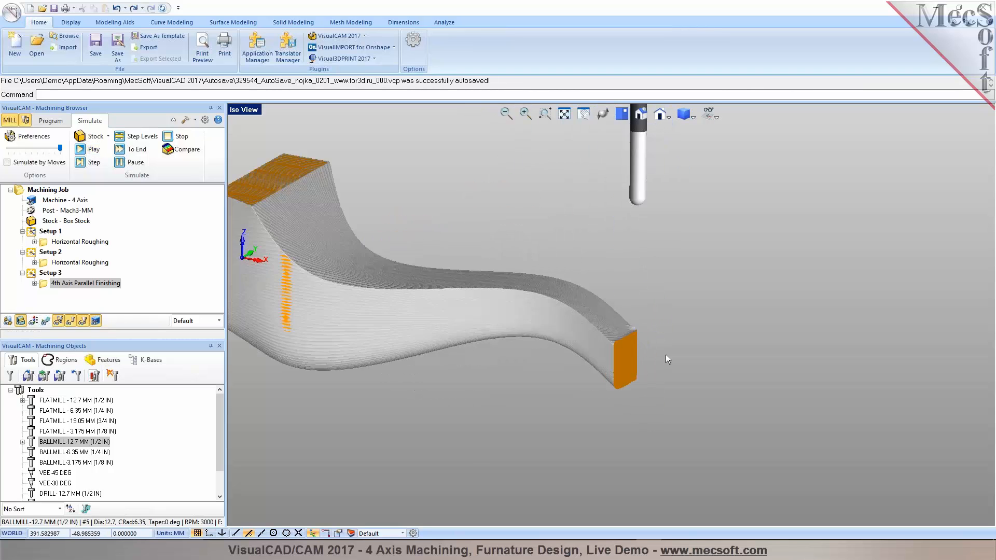
pyautogui.click(50, 120)
pyautogui.scroll(3, 598, 314)
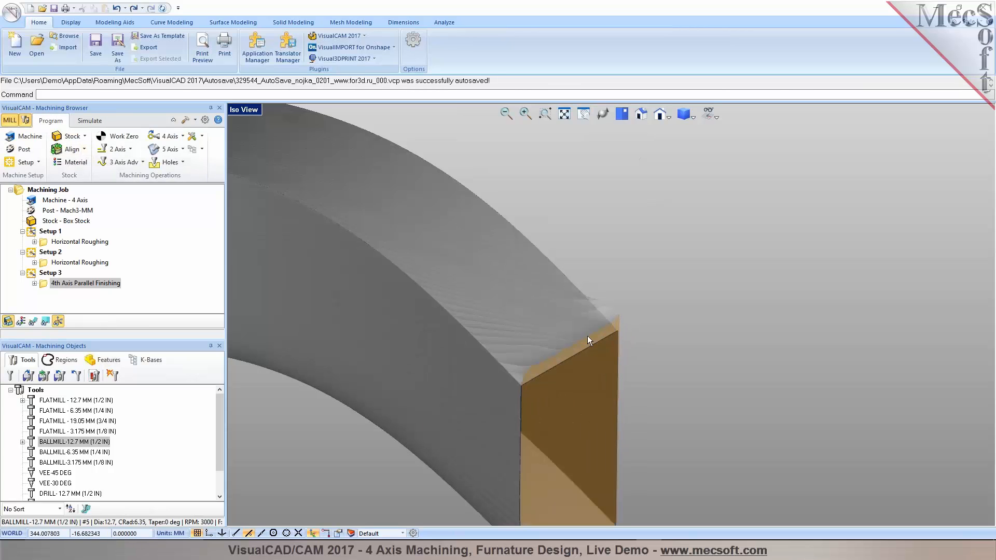
pyautogui.moveTo(593, 301); pyautogui.dragTo(602, 340, button='middle')
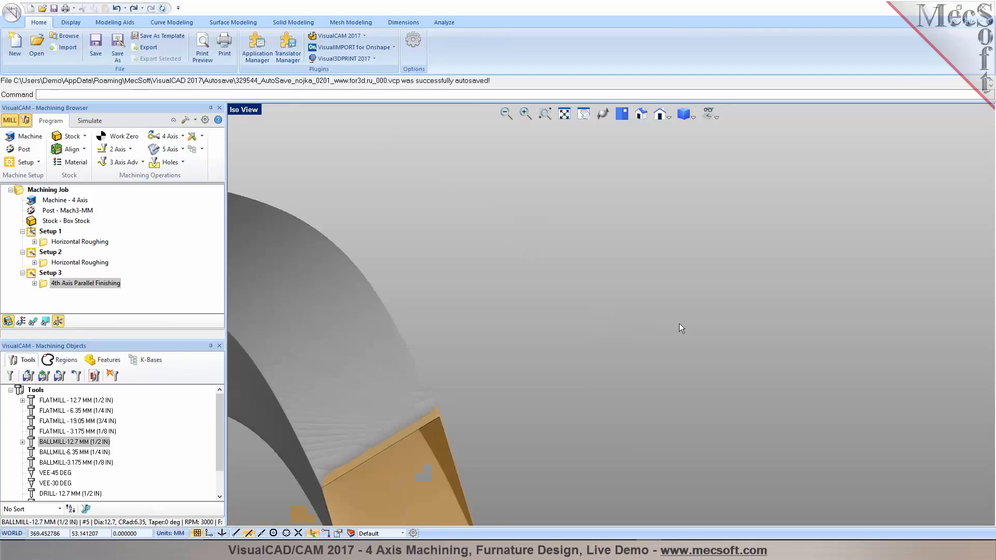
pyautogui.scroll(-6, 681, 324)
pyautogui.moveTo(613, 406)
pyautogui.mouseDown(button='middle')
pyautogui.moveTo(541, 415)
pyautogui.moveTo(606, 397)
pyautogui.mouseUp(button='middle')
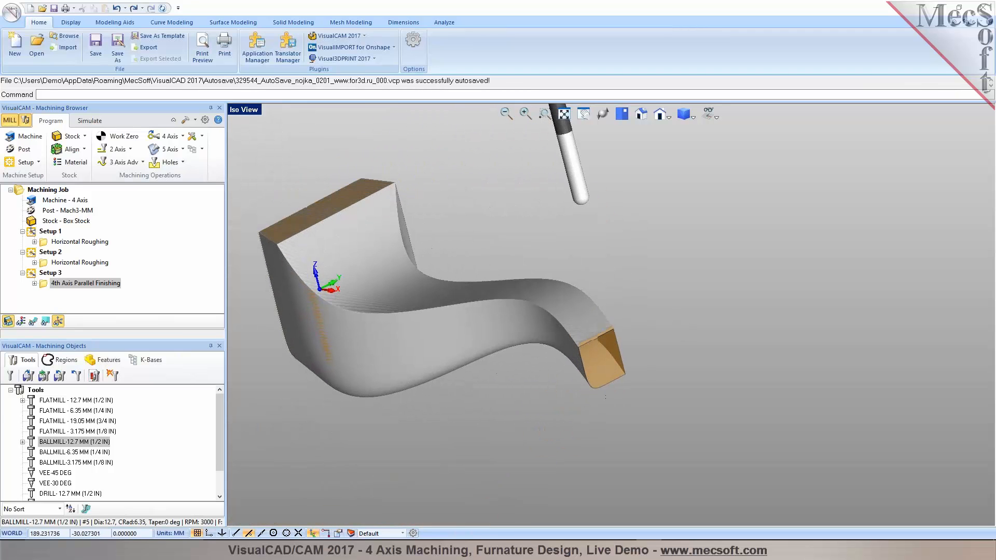
pyautogui.moveTo(484, 266); pyautogui.dragTo(568, 228, button='middle')
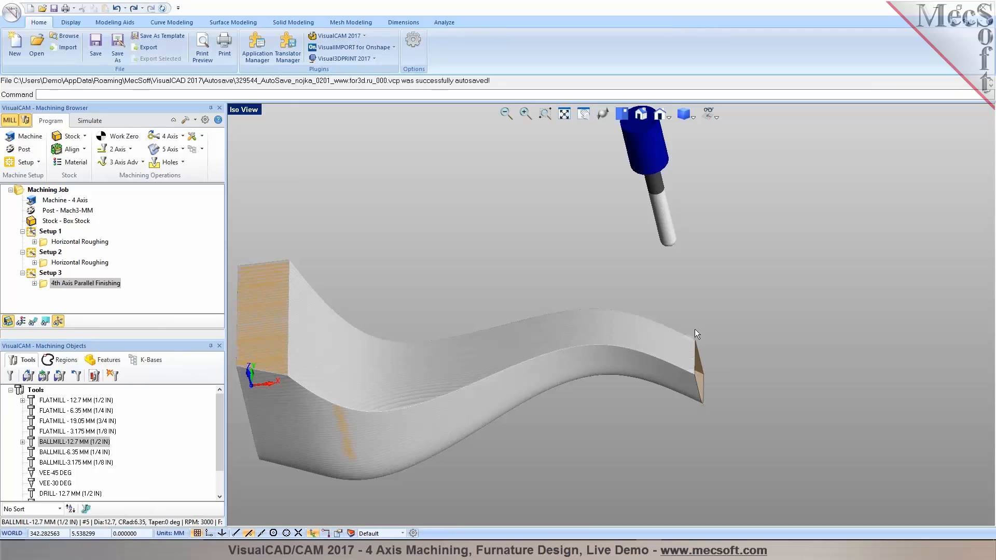
# Switch to a single top view, hide the simulated stock and select the 4th Axis Parallel Finishing operation in Setup 3.
pyautogui.click(248, 113)
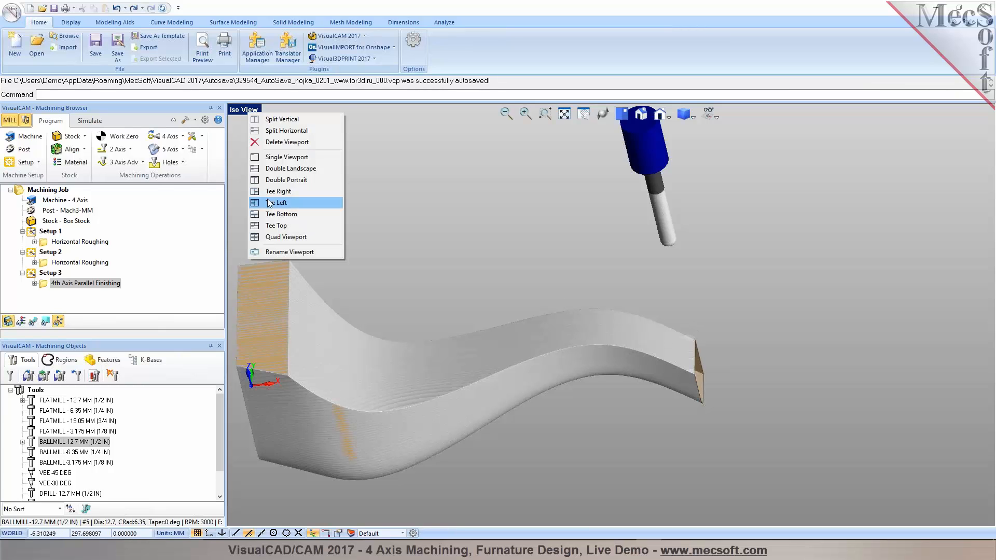
pyautogui.click(286, 157)
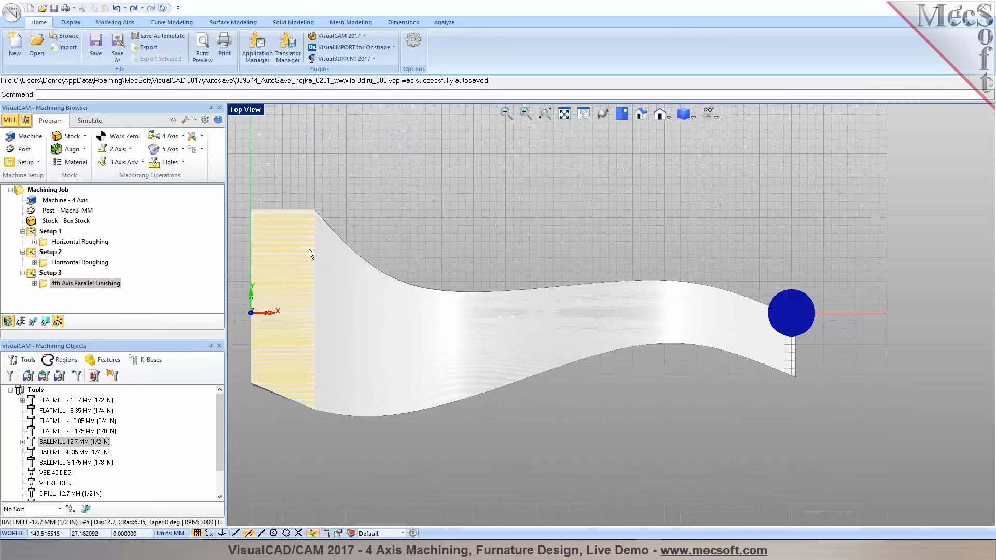
pyautogui.click(52, 273)
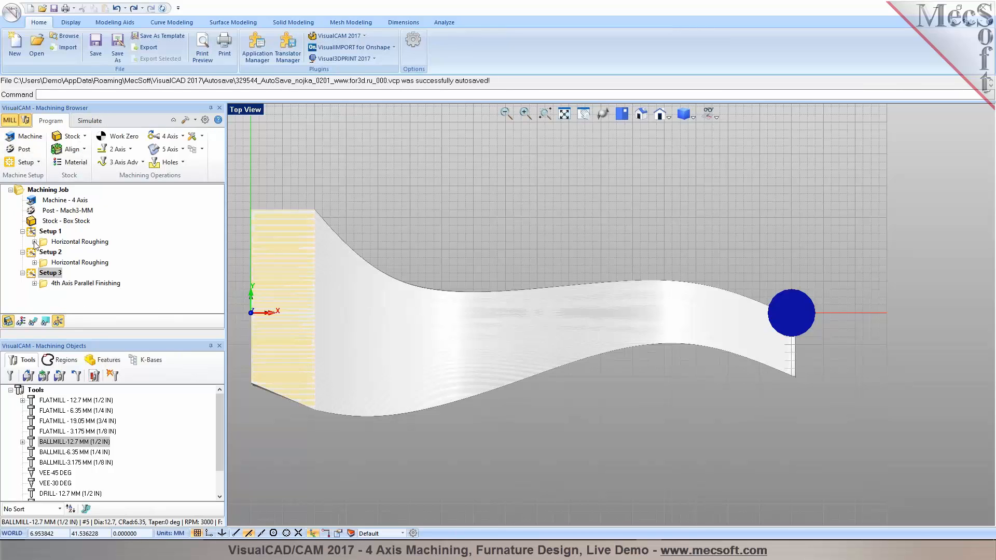
pyautogui.click(60, 284)
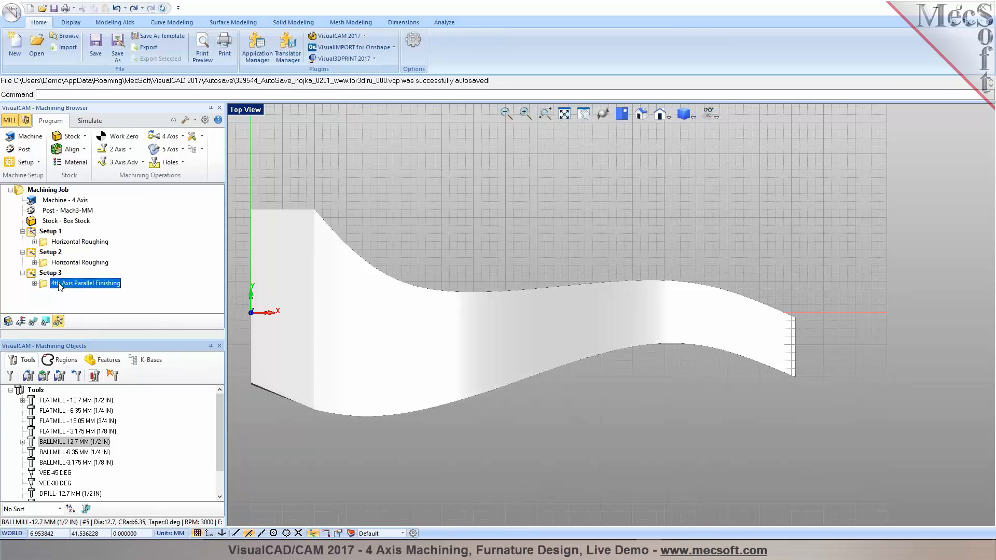
pyautogui.scroll(2, 873, 350)
pyautogui.scroll(2, 664, 238)
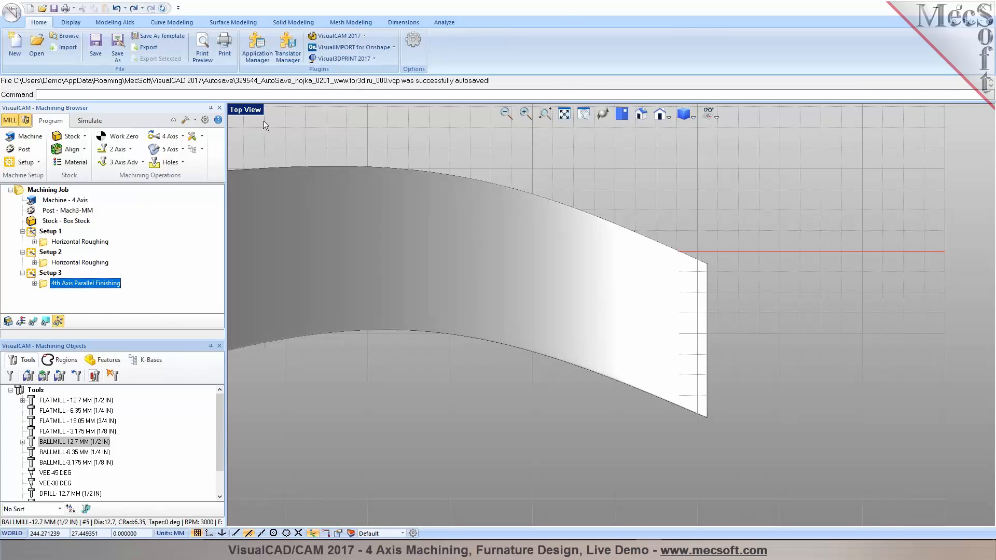
# Draw a closed four-sided polyline about 26 mm long around the upper corner of the leg's narrow end in top view.
pyautogui.click(175, 23)
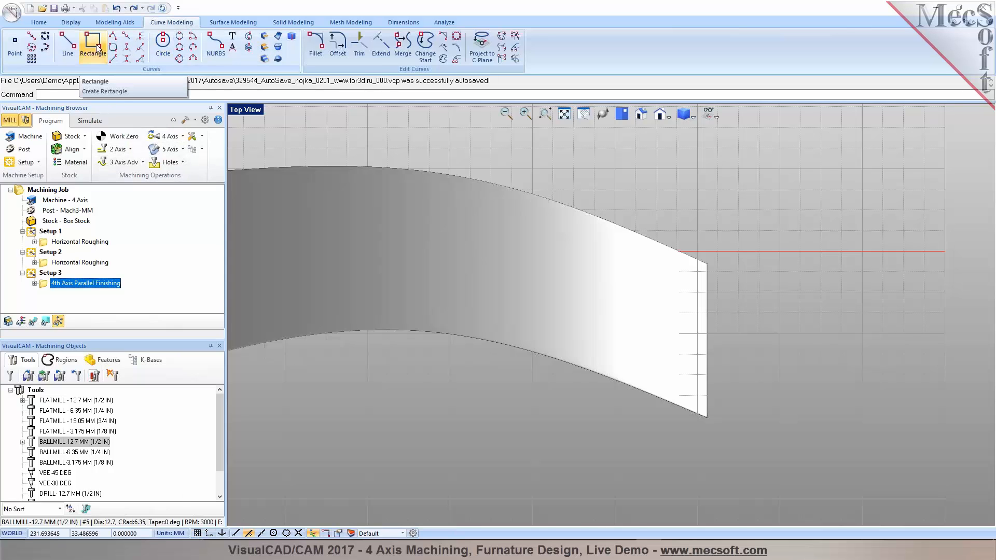
pyautogui.click(113, 36)
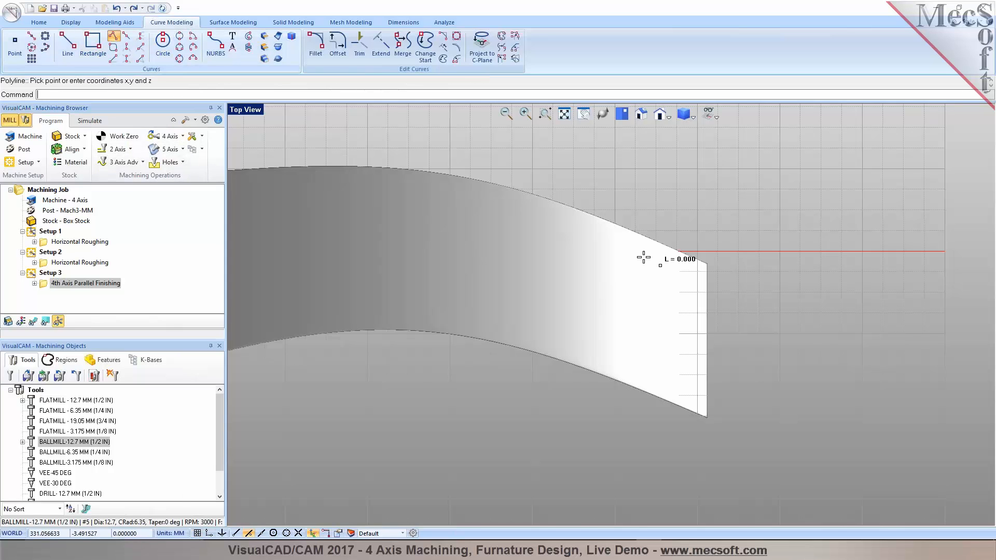
pyautogui.press('Escape')
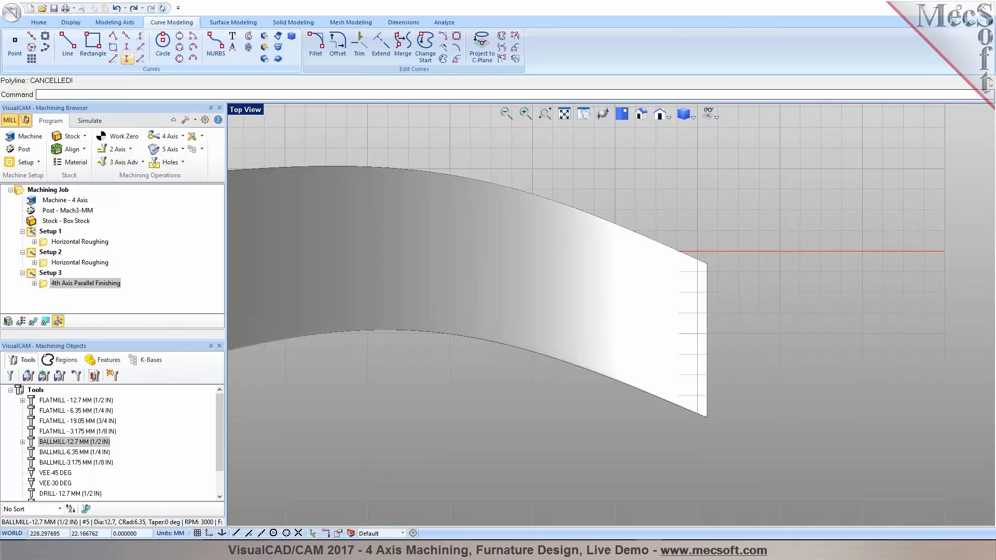
pyautogui.click(113, 36)
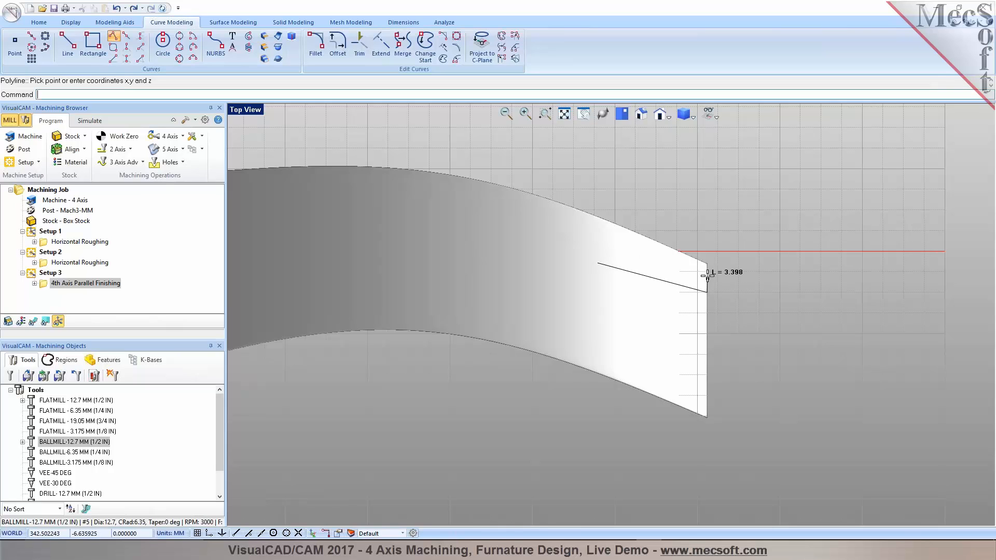
pyautogui.click(706, 258)
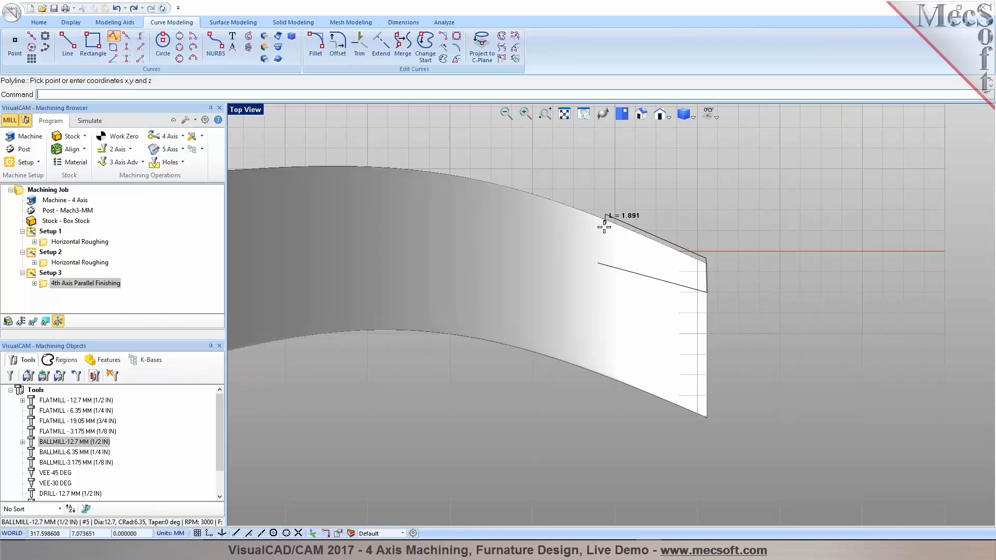
pyautogui.click(599, 264)
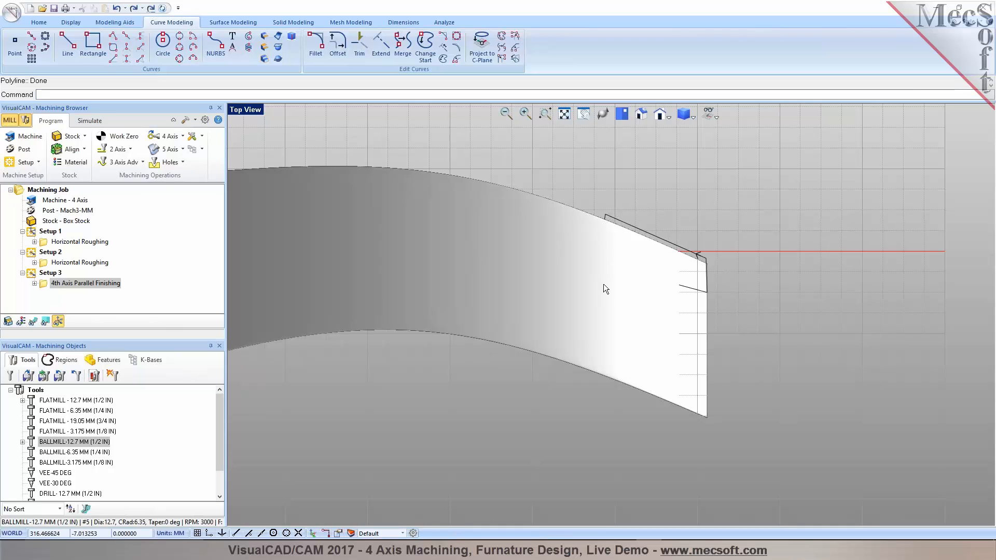
# Add a 3-axis Parallel Finishing operation and assign the closed polyline at the narrow end as its containment region.
pyautogui.click(136, 163)
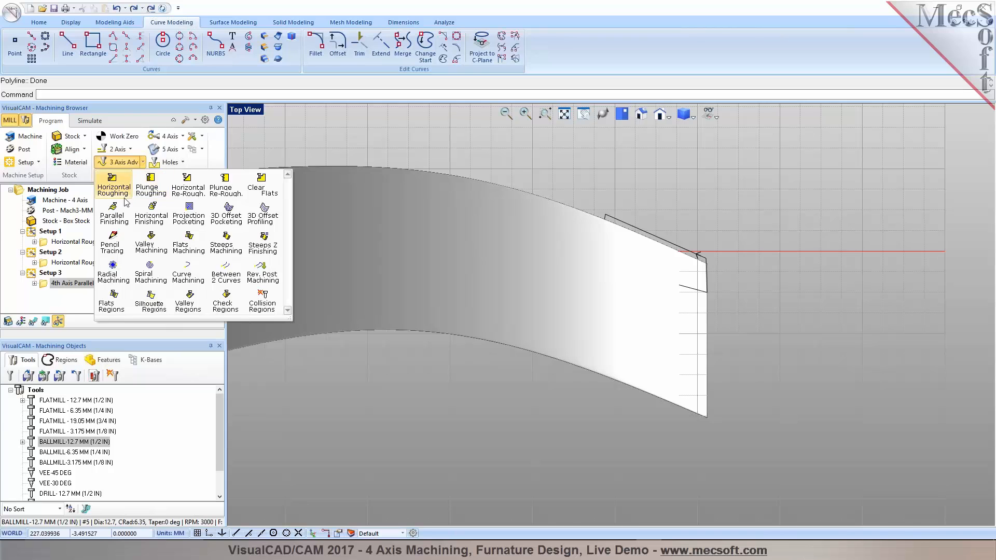
pyautogui.click(114, 214)
pyautogui.click(81, 347)
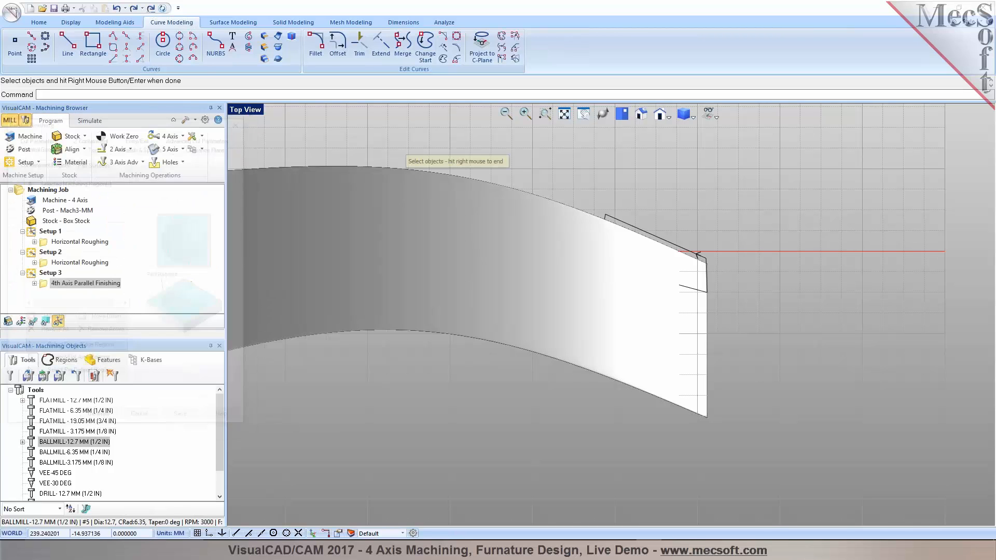
pyautogui.click(633, 225)
pyautogui.rightClick(633, 225)
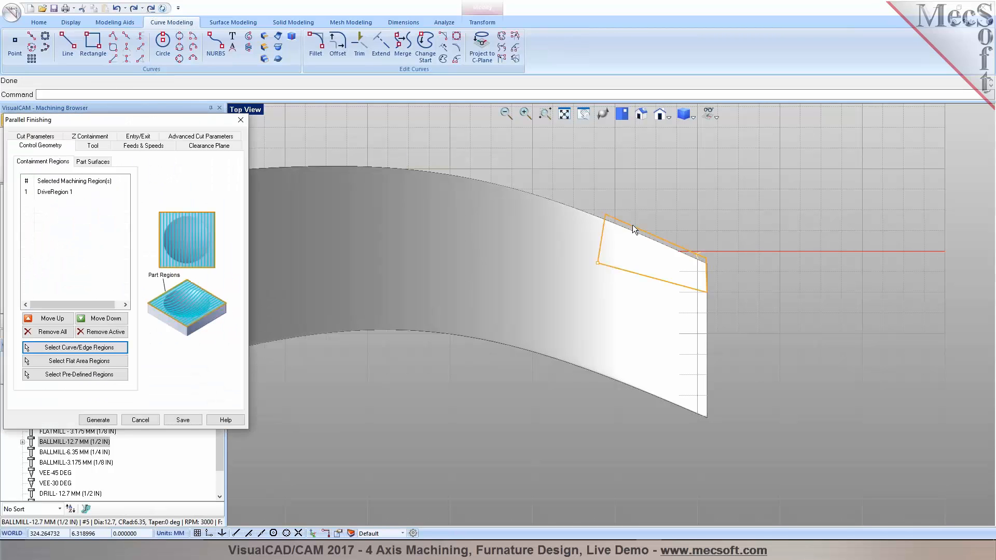
# Set a diagonal angle of cuts for the Parallel Finishing operation and generate its toolpath.
pyautogui.click(110, 149)
pyautogui.click(47, 139)
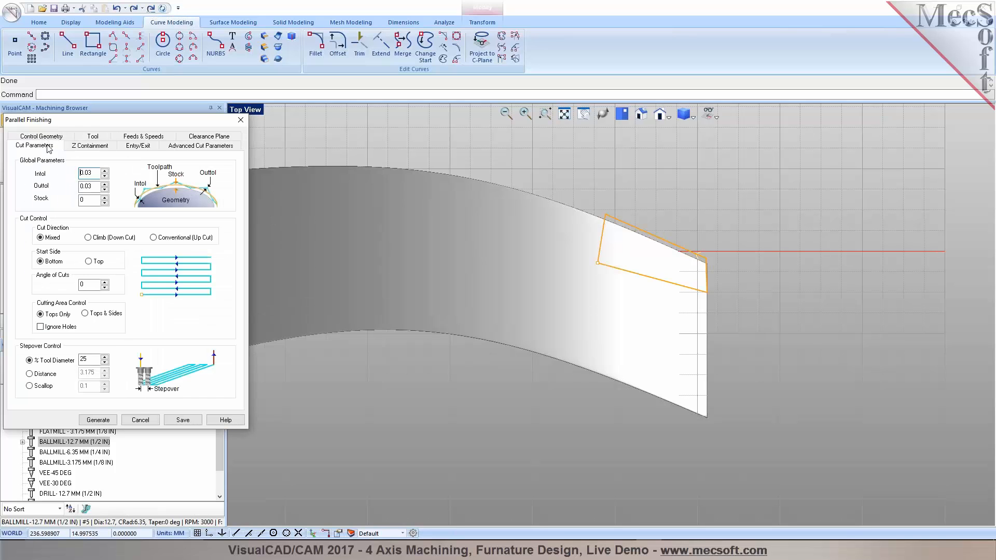
pyautogui.click(89, 284)
pyautogui.click(102, 422)
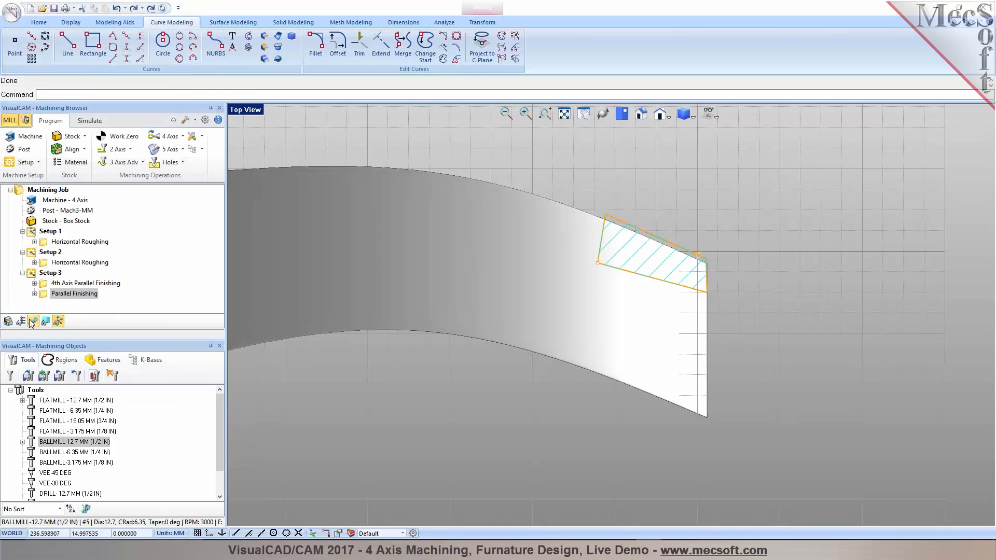
# Simulate the Parallel Finishing operation and check the machined patch at the leg's narrow end.
pyautogui.moveTo(563, 317); pyautogui.dragTo(462, 311, button='middle')
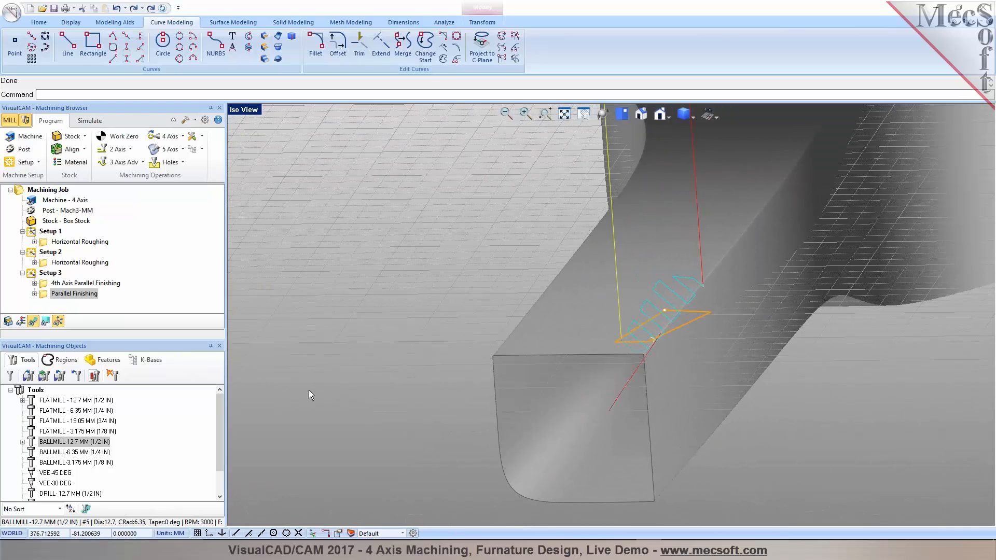
pyautogui.click(90, 120)
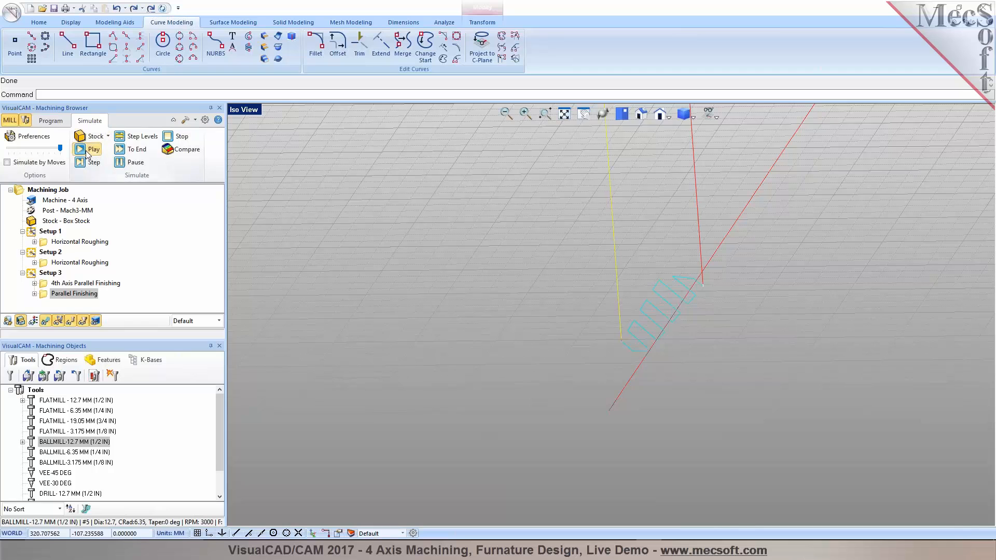
pyautogui.click(87, 150)
pyautogui.moveTo(602, 336); pyautogui.dragTo(713, 305, button='middle')
pyautogui.scroll(-4, 767, 306)
pyautogui.scroll(-3, 739, 321)
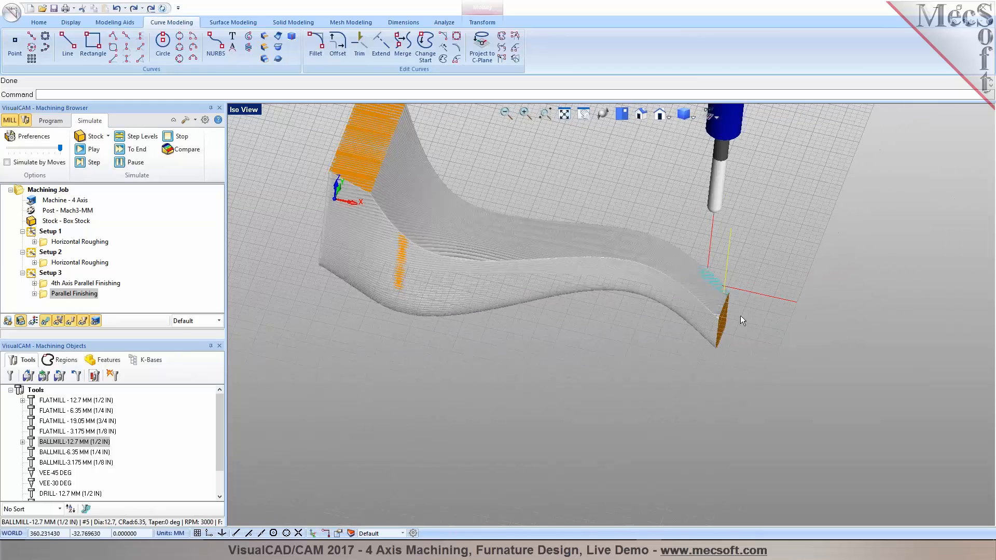
# Post-process the 4th Axis Parallel Finishing operation to the file nojka_0201_www.for3d.ru_000_4th Axis Parallel Finishing.nc.
pyautogui.click(54, 123)
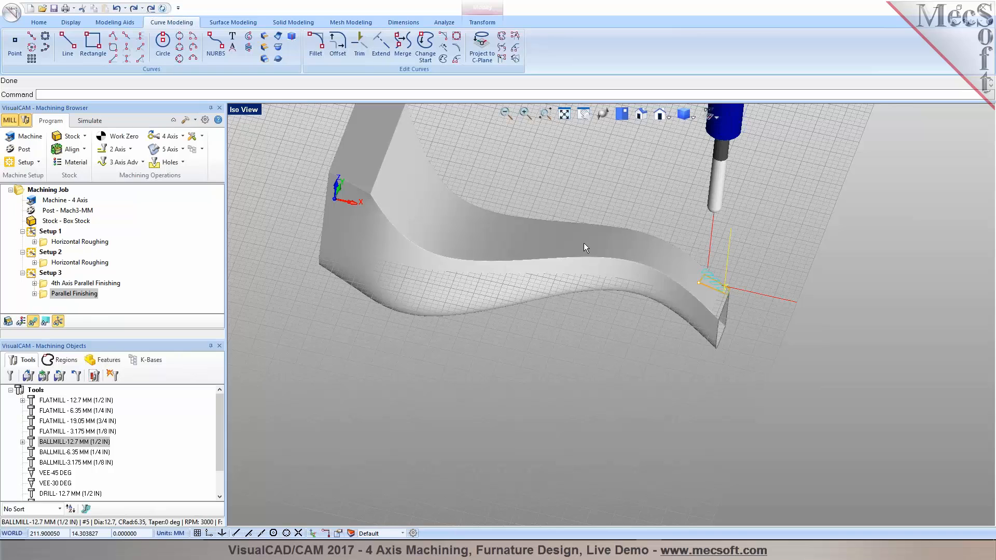
pyautogui.click(57, 285)
pyautogui.rightClick(57, 287)
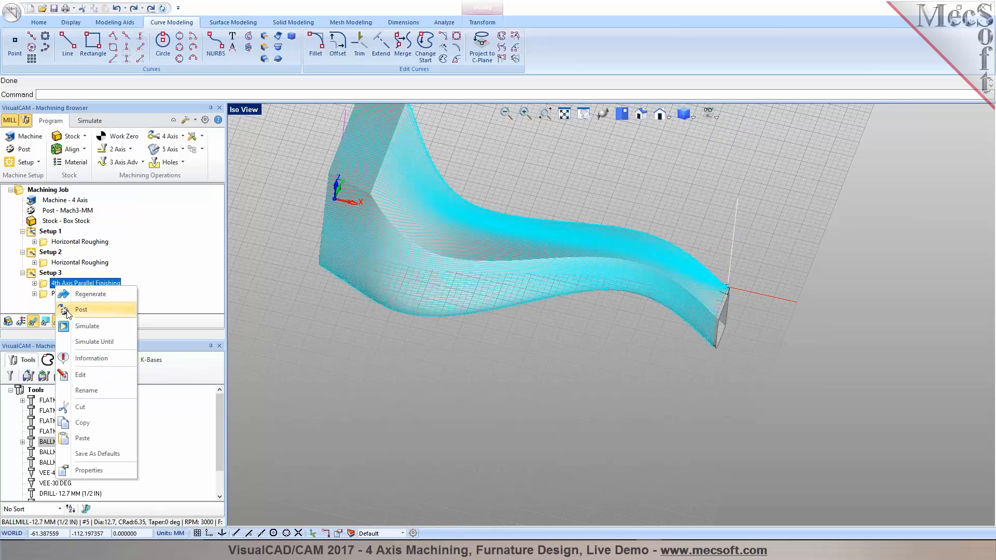
pyautogui.click(81, 308)
pyautogui.click(618, 337)
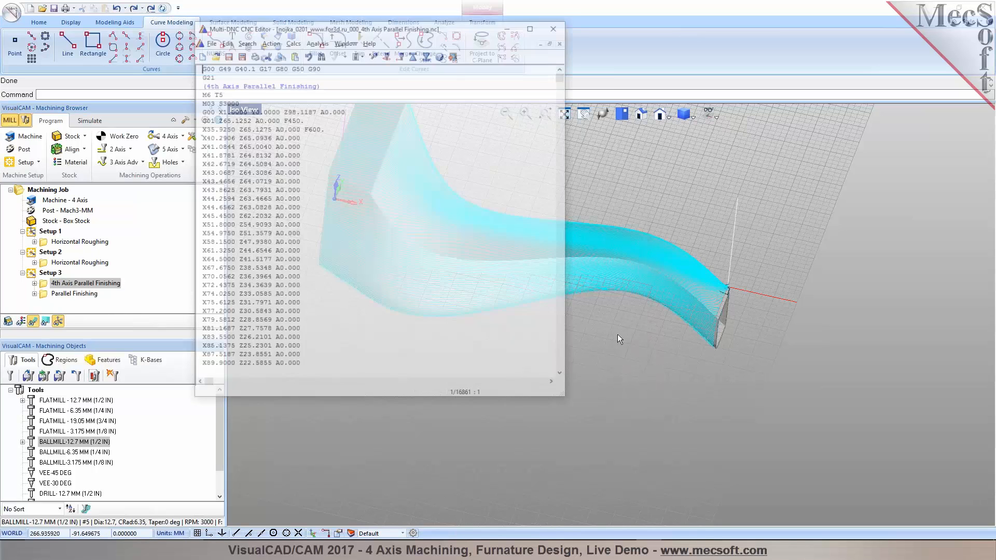
# Examine the rotary A-axis values in the posted G-code for the 4th Axis Parallel Finishing operation.
pyautogui.click(275, 129)
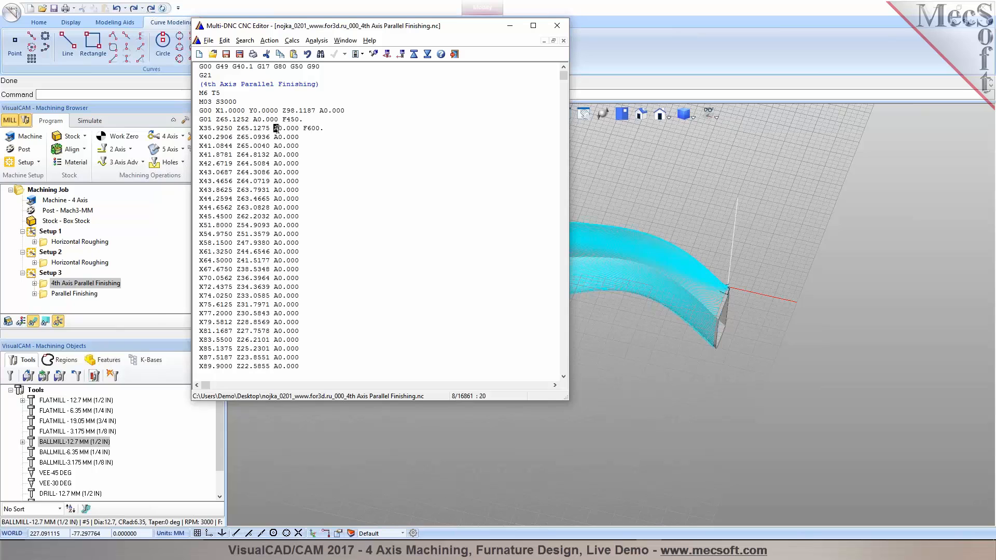
pyautogui.scroll(-5, 564, 74)
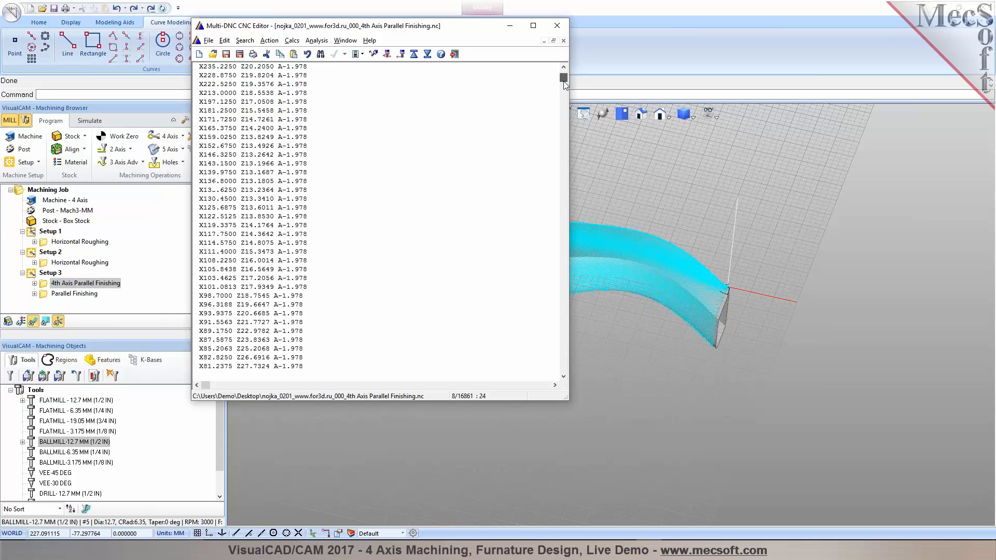
pyautogui.scroll(5, 564, 74)
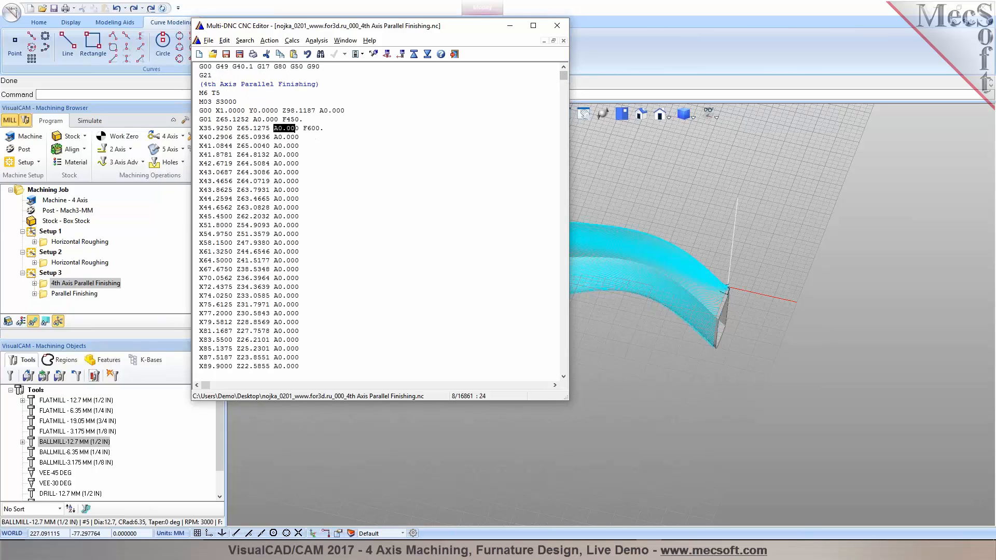
# Check the posted 4th Axis Parallel Finishing G-code through to its final lines, return to its beginning and close the code editor.
pyautogui.moveTo(561, 77); pyautogui.dragTo(546, 387)
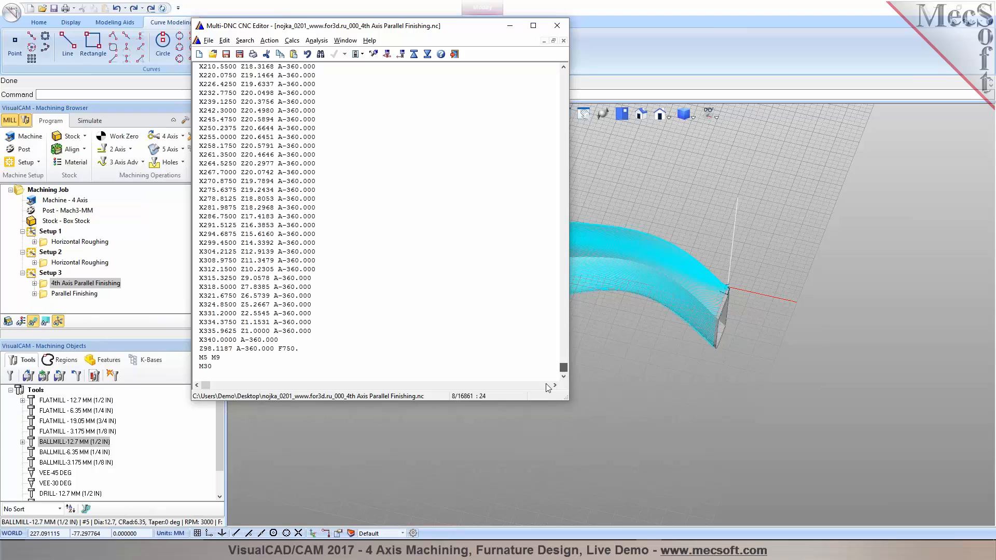
pyautogui.moveTo(547, 388); pyautogui.dragTo(568, 57)
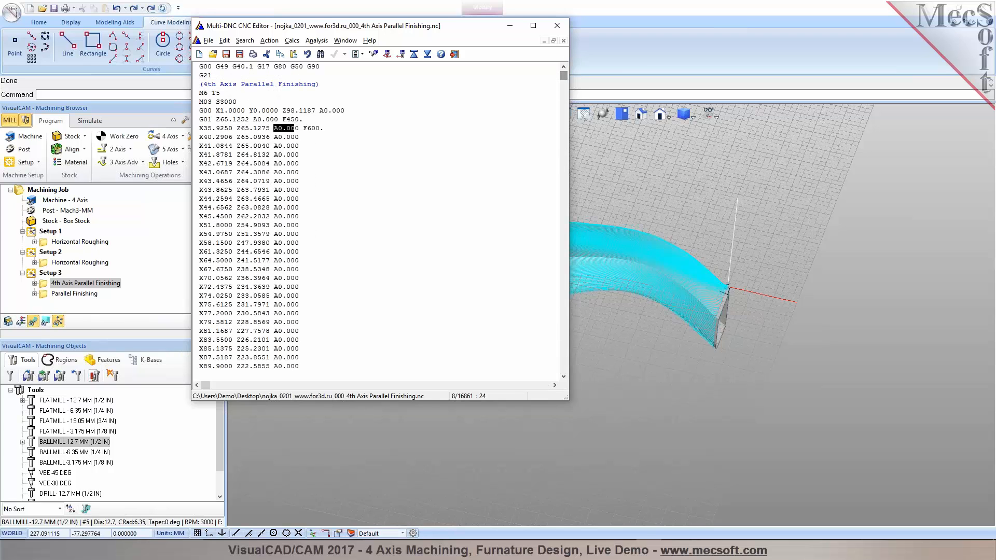
pyautogui.moveTo(191, 140); pyautogui.dragTo(193, 146)
pyautogui.click(318, 142)
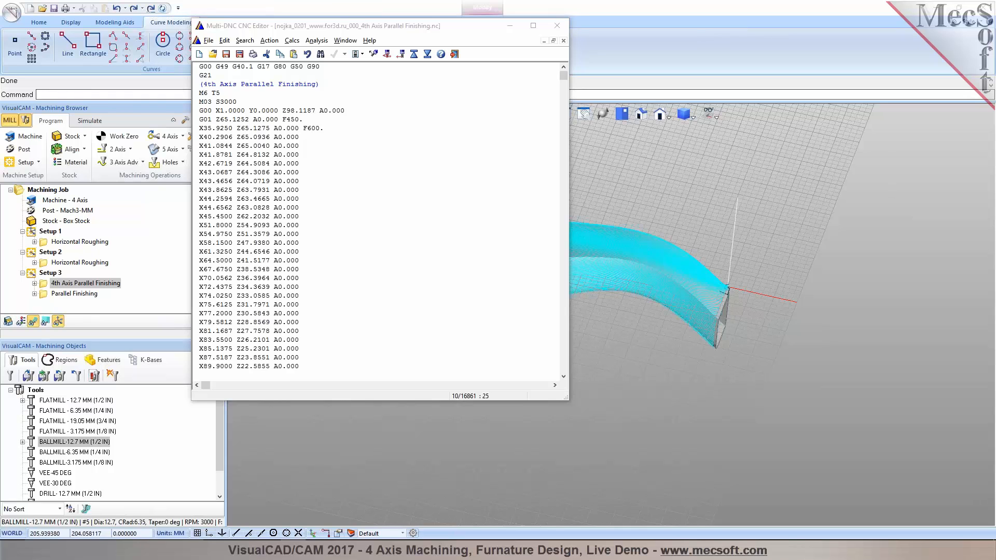
pyautogui.click(564, 31)
pyautogui.click(563, 29)
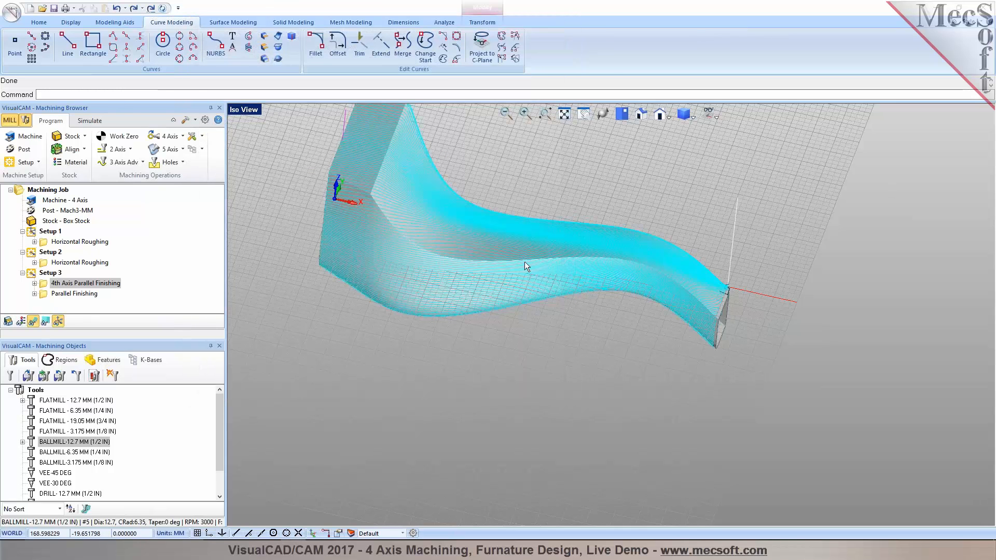
# Save the furniture leg part file with its machining job.
pyautogui.moveTo(524, 285); pyautogui.dragTo(514, 353, button='right')
pyautogui.click(39, 22)
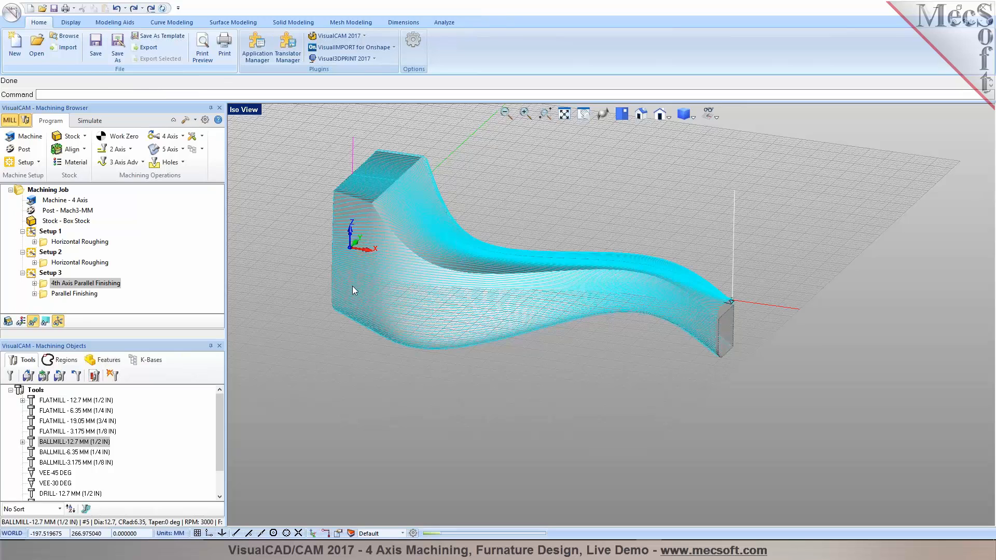
pyautogui.hotkey('ctrl', 's')
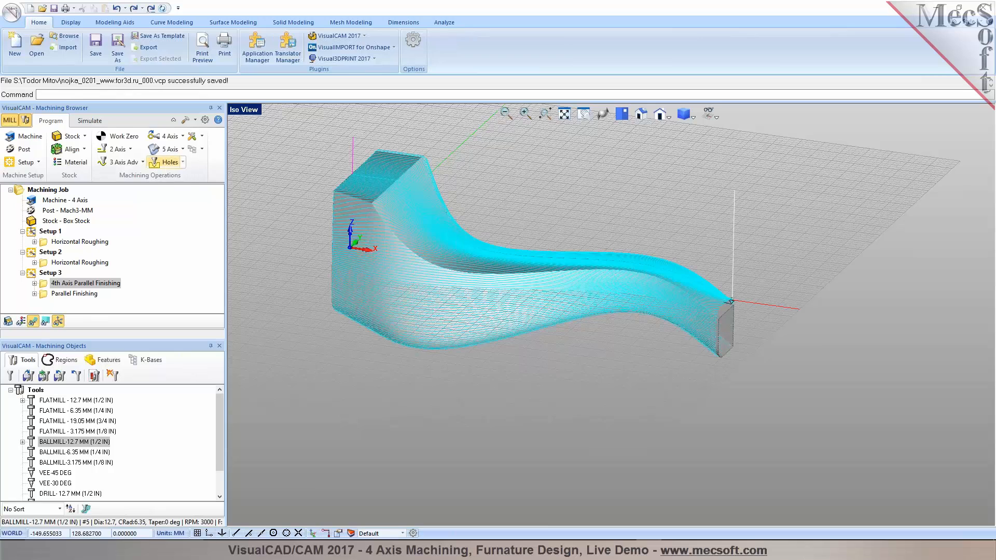
pyautogui.click(178, 138)
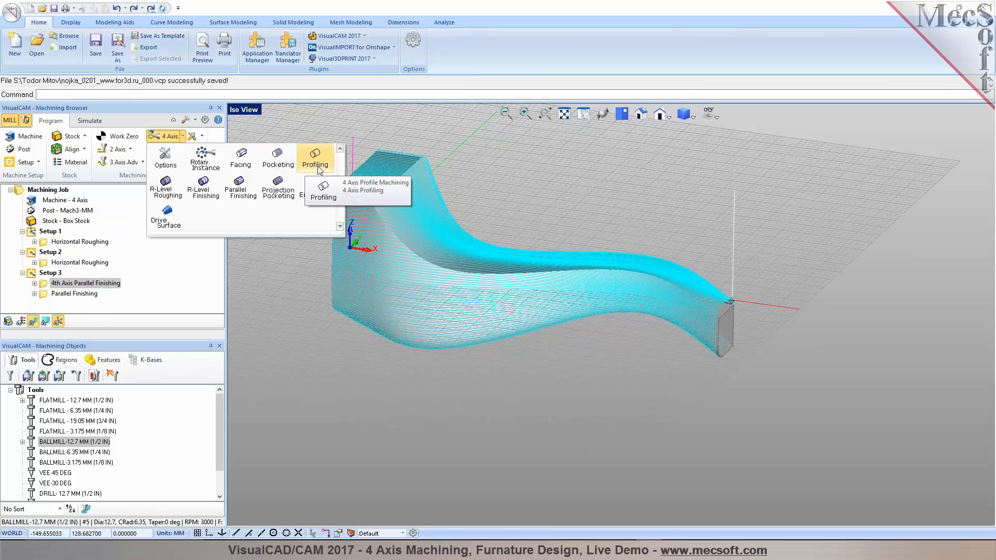
pyautogui.click(176, 224)
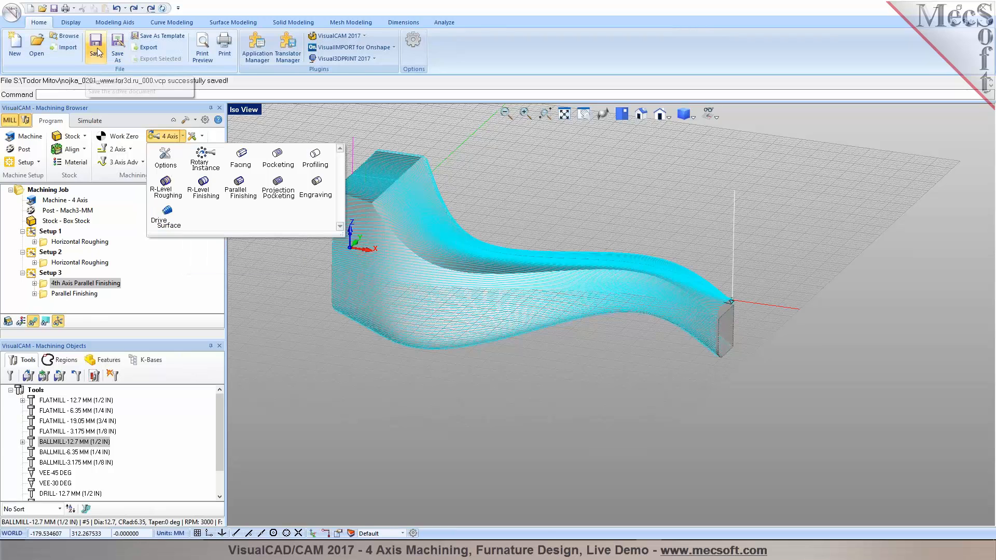